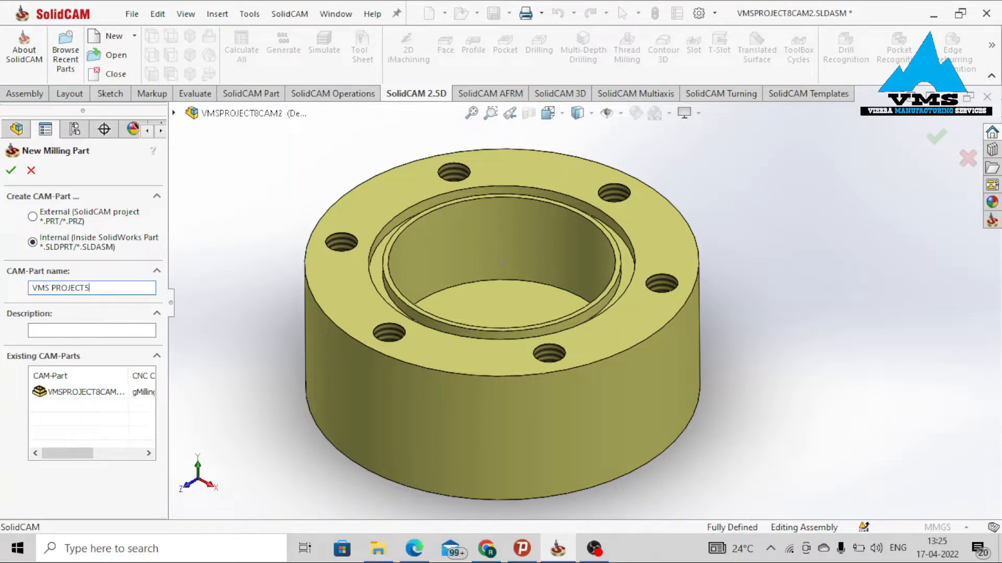
Create the milling CAM-Part and define its coordinate system by picking the flange's top face.
left_click(11, 170)
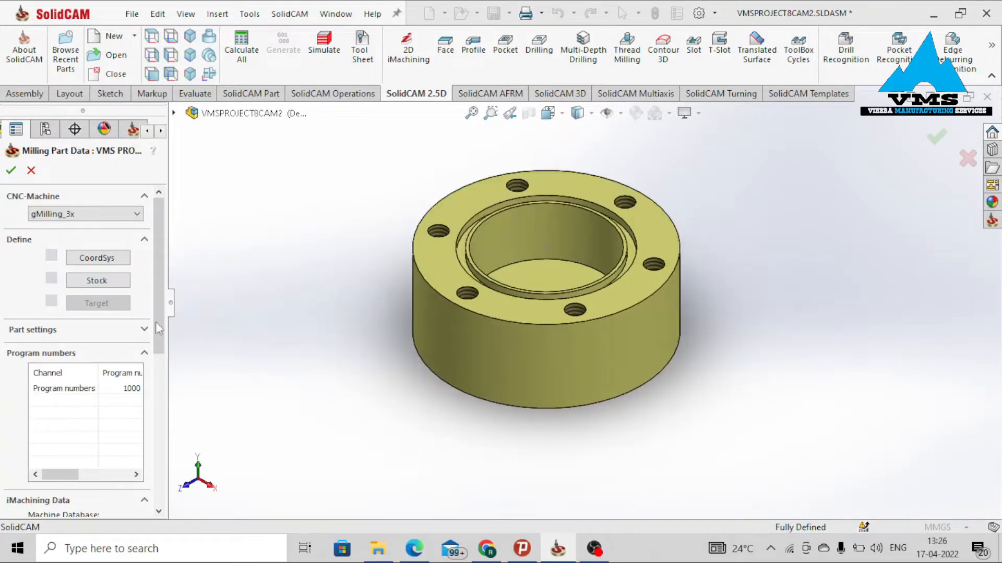
left_click(97, 261)
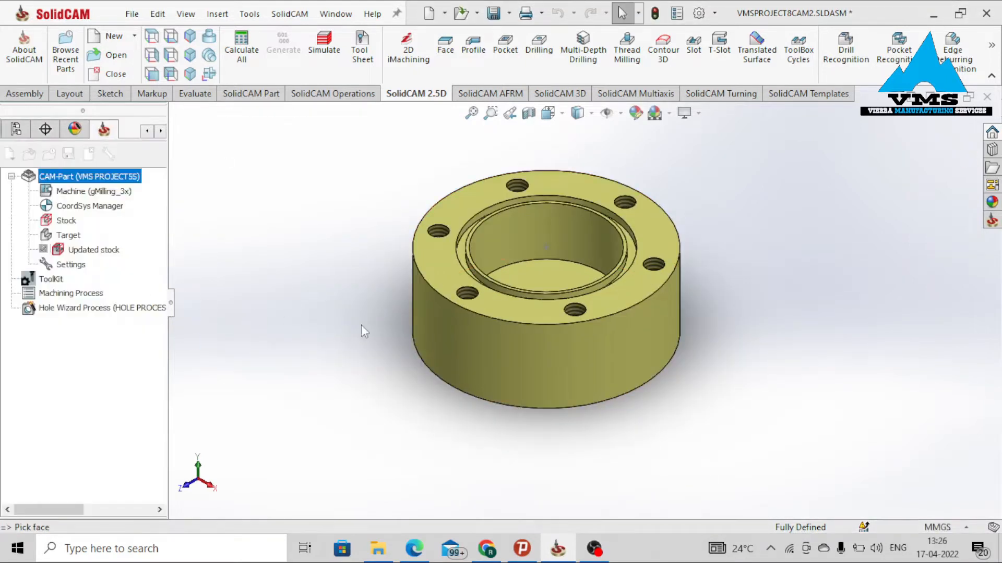
mouse_move(159, 273)
left_mouse_down()
mouse_move(158, 353)
mouse_move(160, 258)
left_mouse_up()
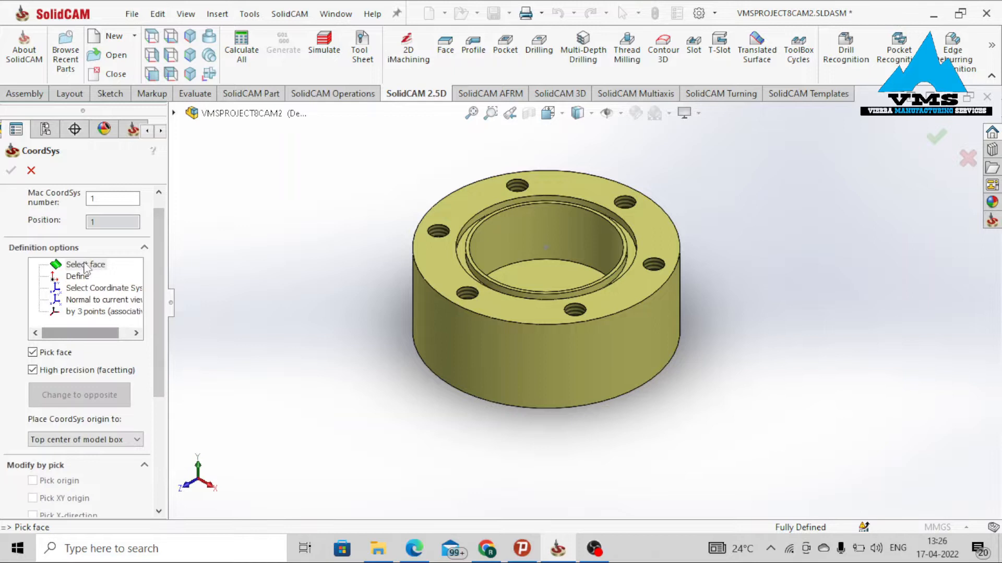
left_click(82, 281)
scroll(433, 293, "down", 5)
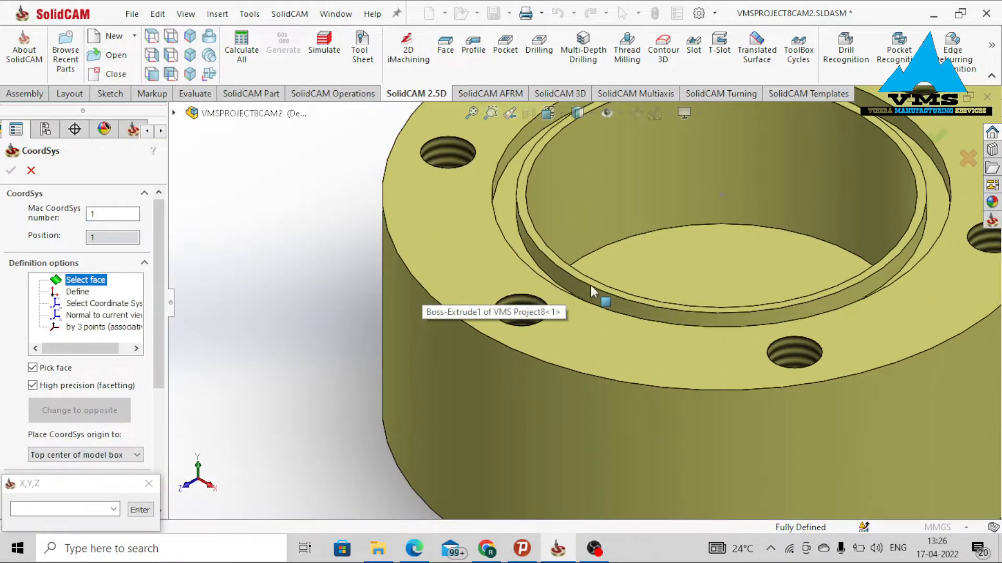
left_click(558, 268)
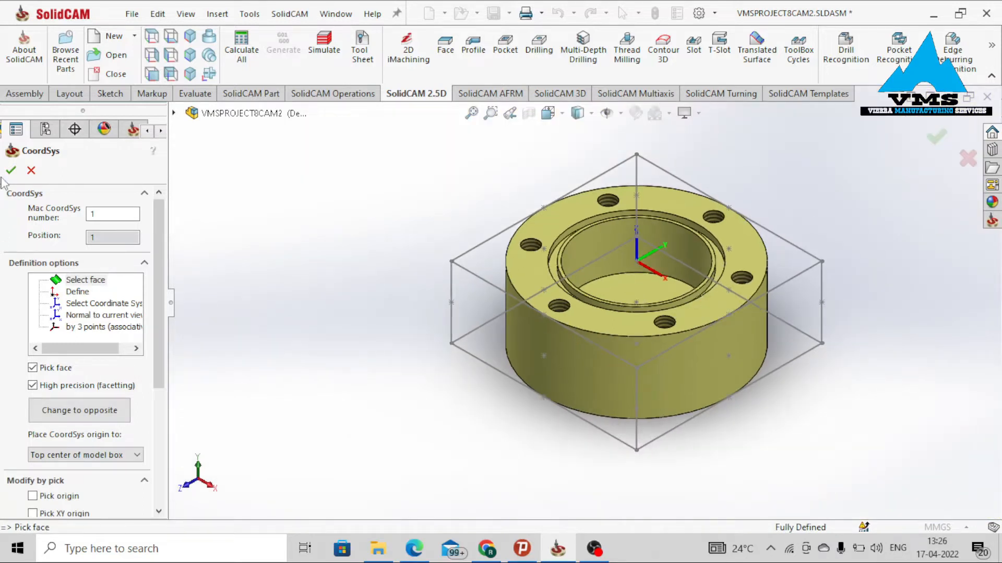
left_click(10, 170)
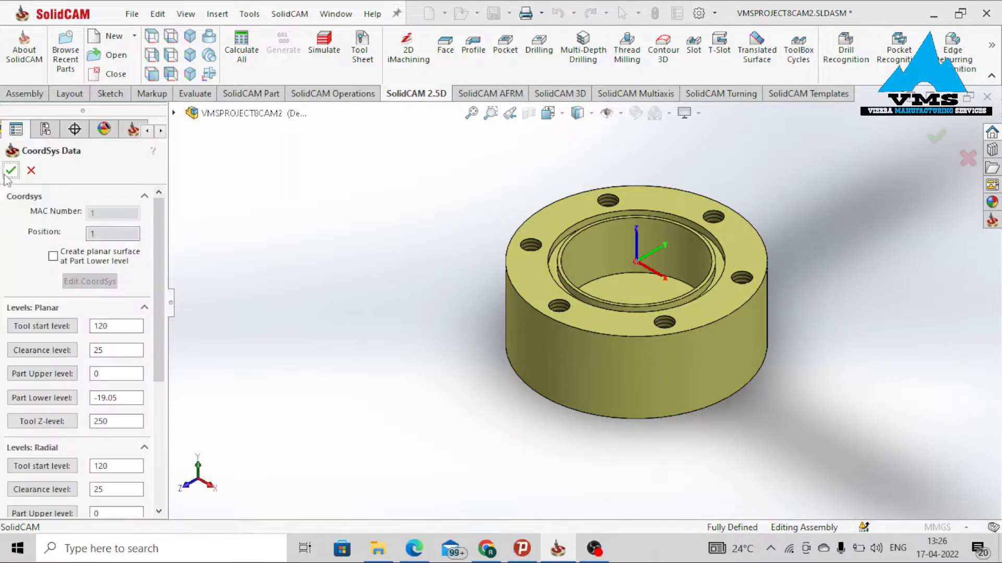
left_click(8, 173)
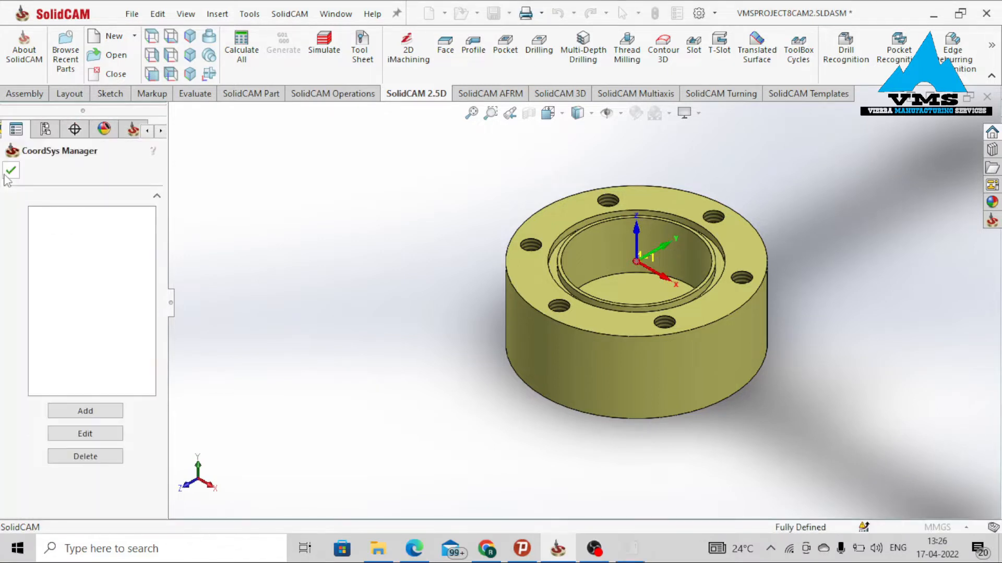
left_click(11, 170)
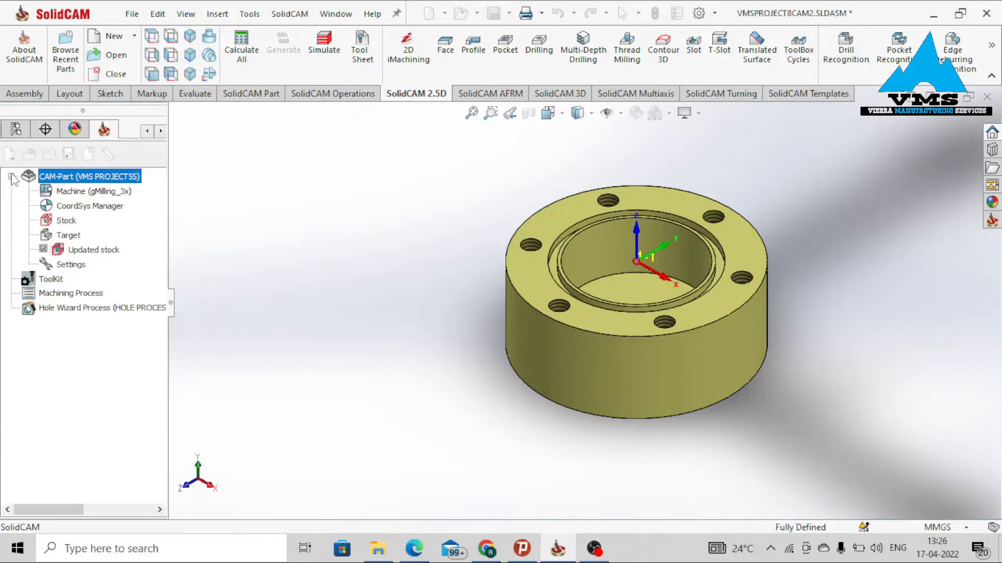
Define the stock as a cylinder in absolute coordinates, taking the model dimensions.
left_click(99, 280)
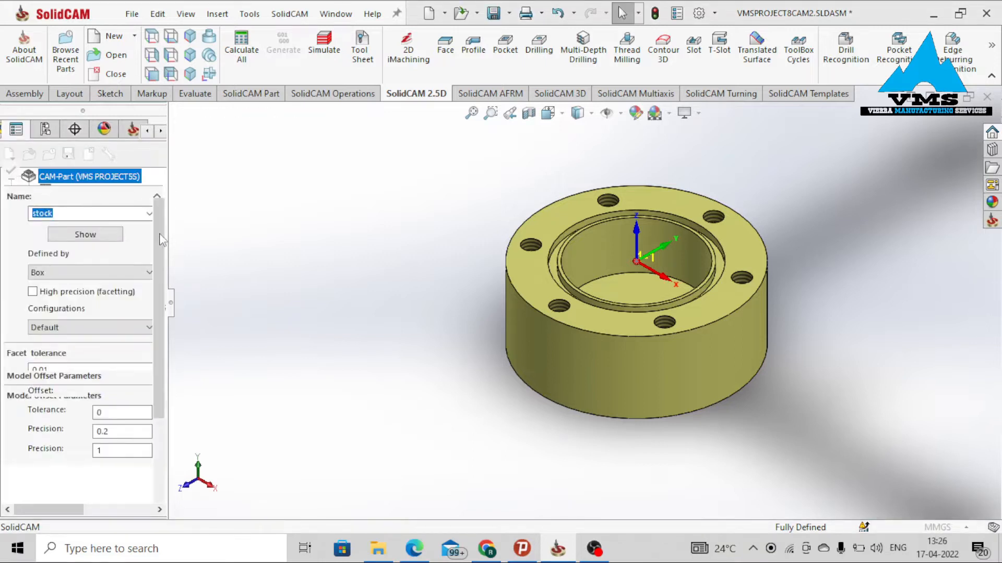
left_click(104, 273)
left_click(48, 306)
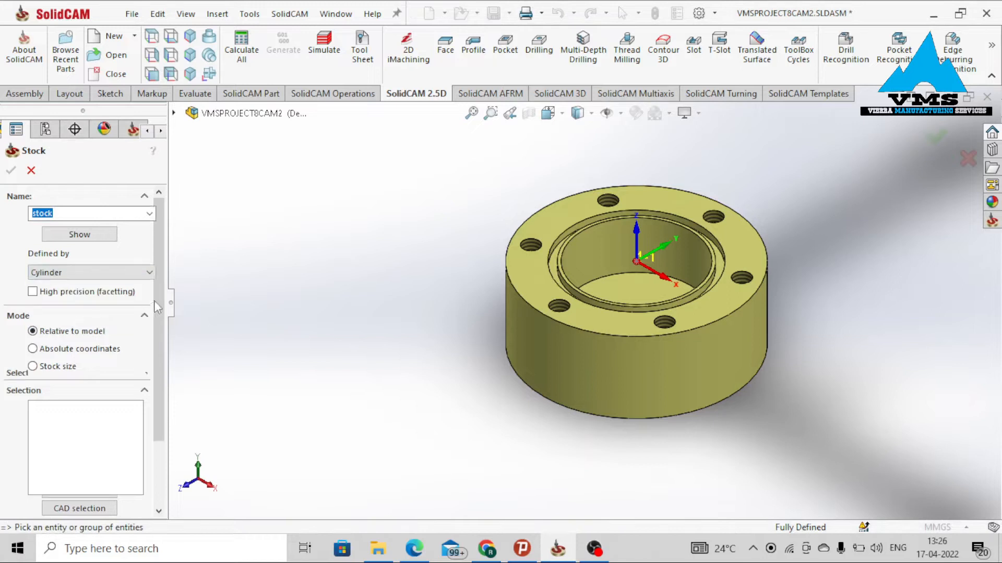
left_click(71, 349)
left_click_drag(160, 327, 163, 438)
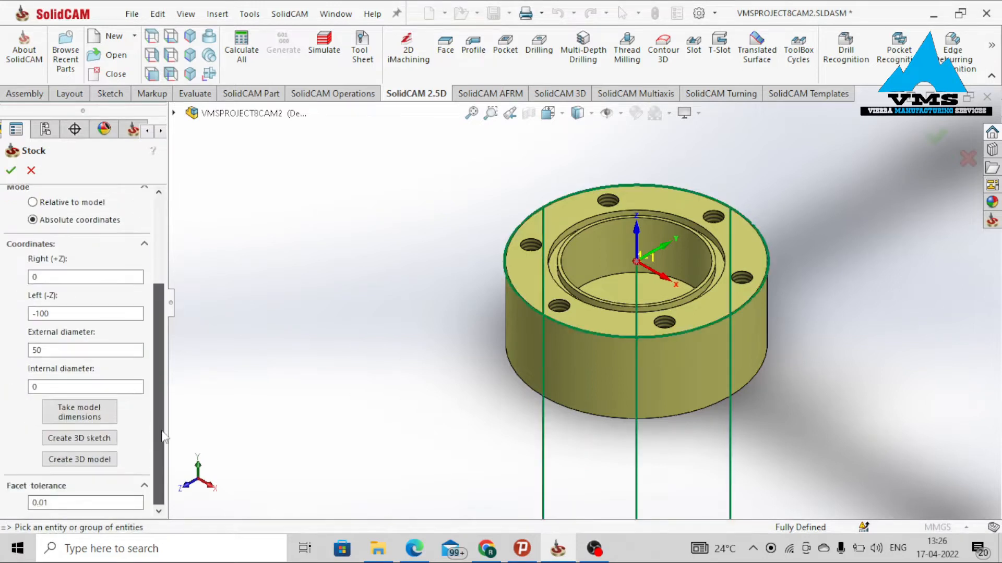
left_click(74, 415)
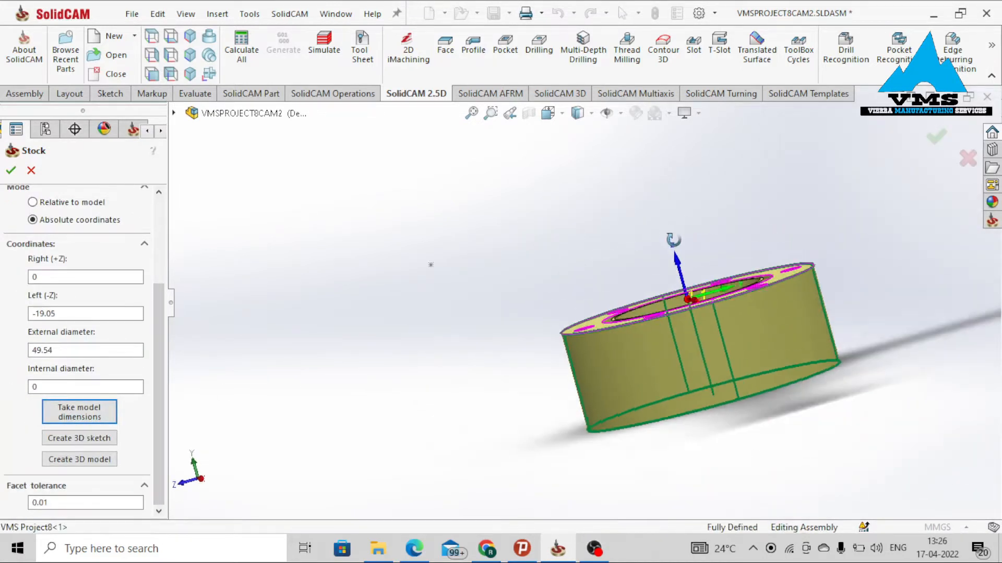
left_click(10, 170)
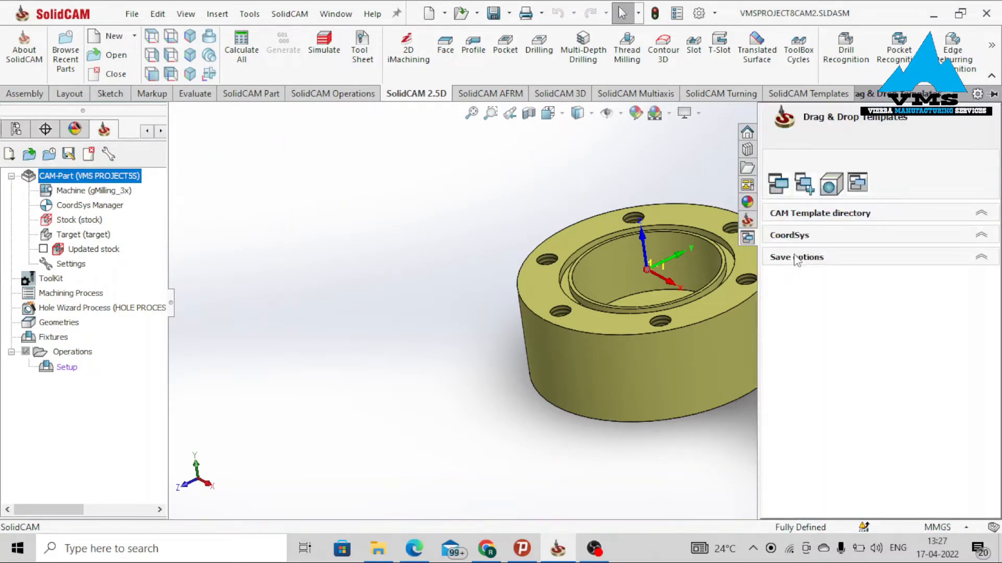
left_click(543, 319)
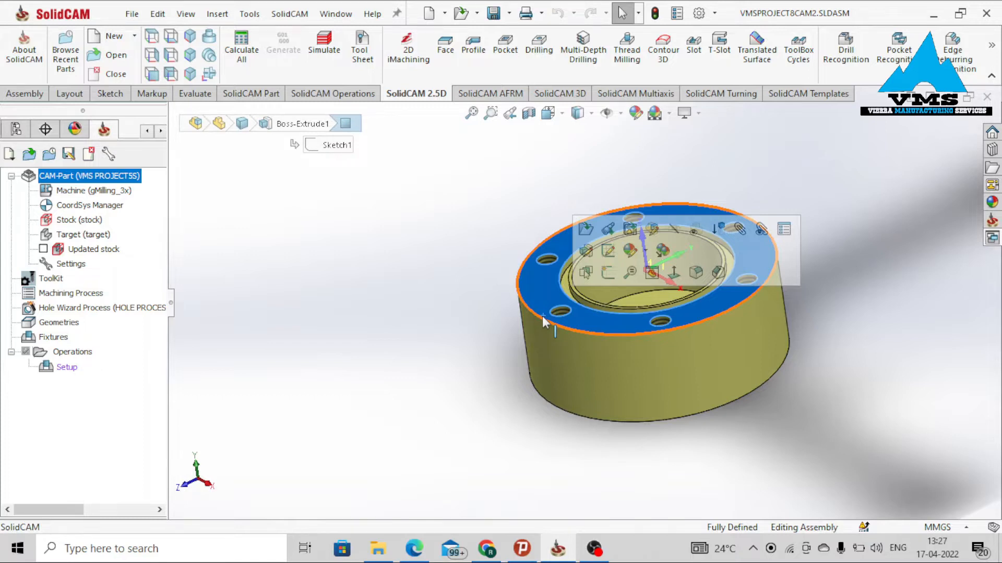
left_click(494, 312)
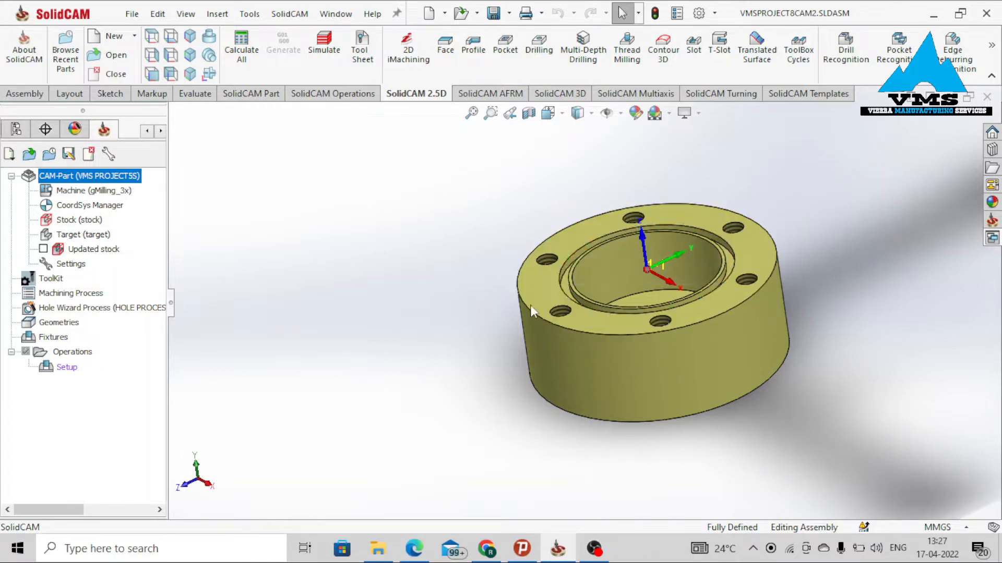
scroll(800, 280, "down", 1)
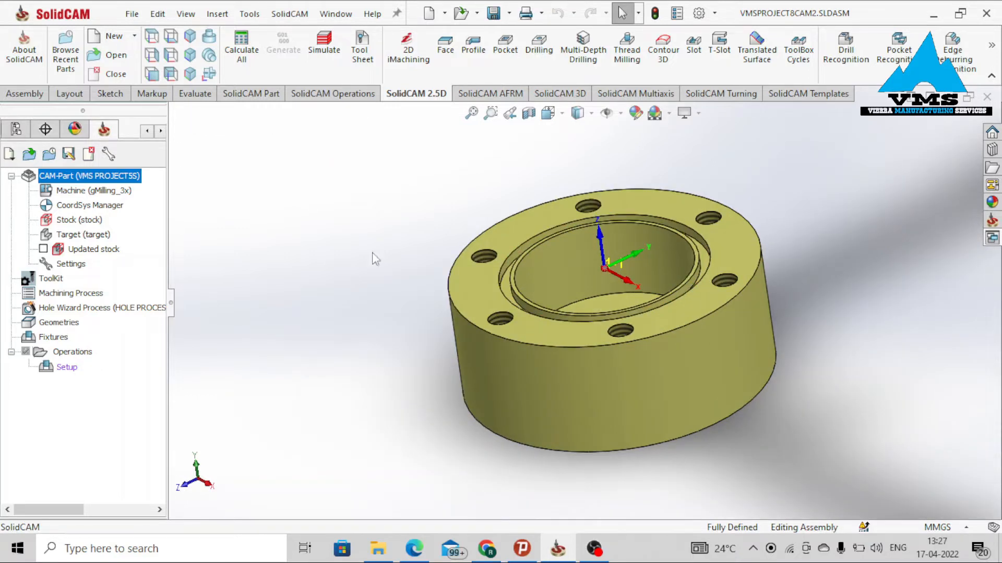
Insert a new part into the assembly, placing its sketch on the flange's top face.
left_click(21, 96)
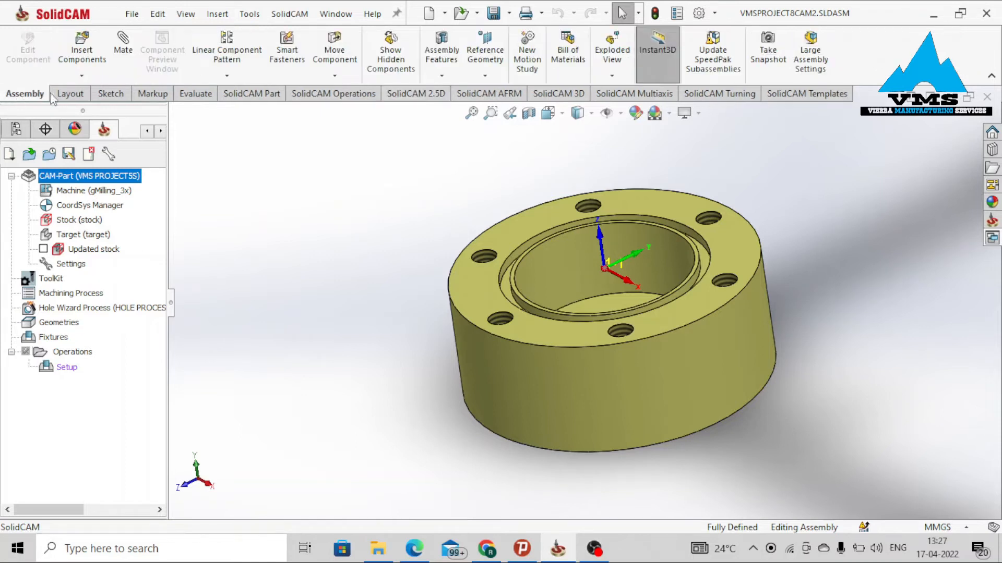
left_click(84, 78)
left_click(91, 107)
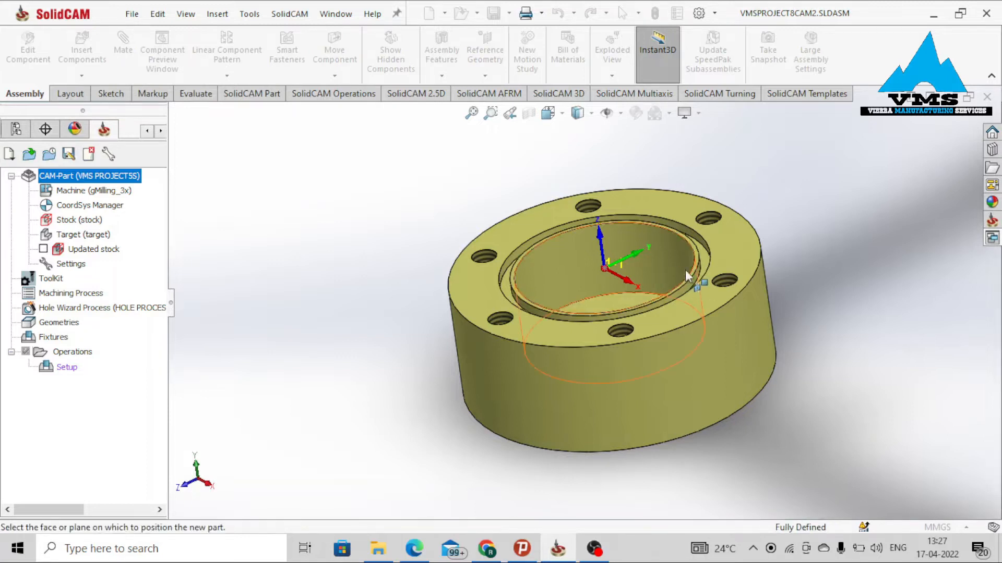
scroll(693, 294, "down", 4)
scroll(679, 289, "down", 2)
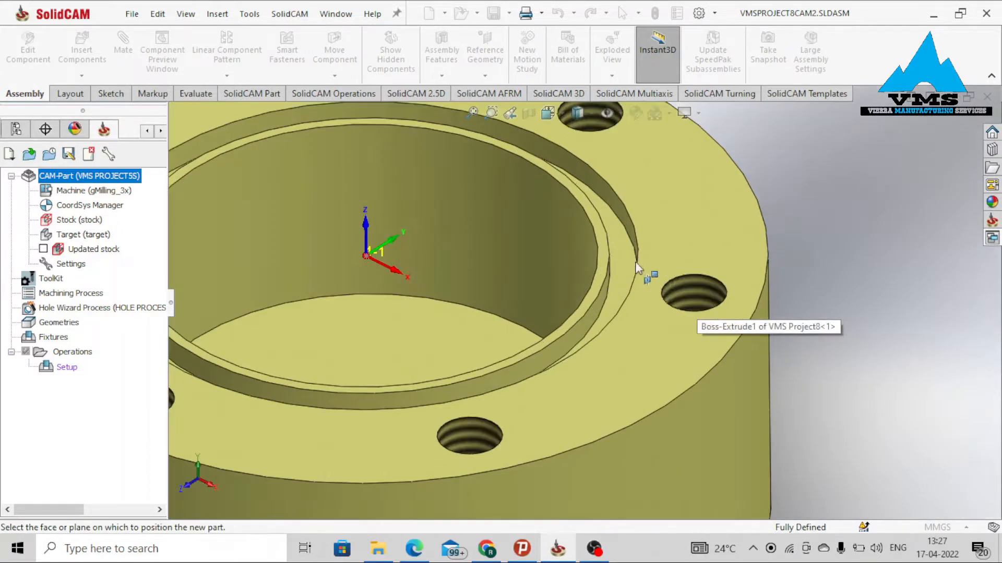
left_click(606, 250)
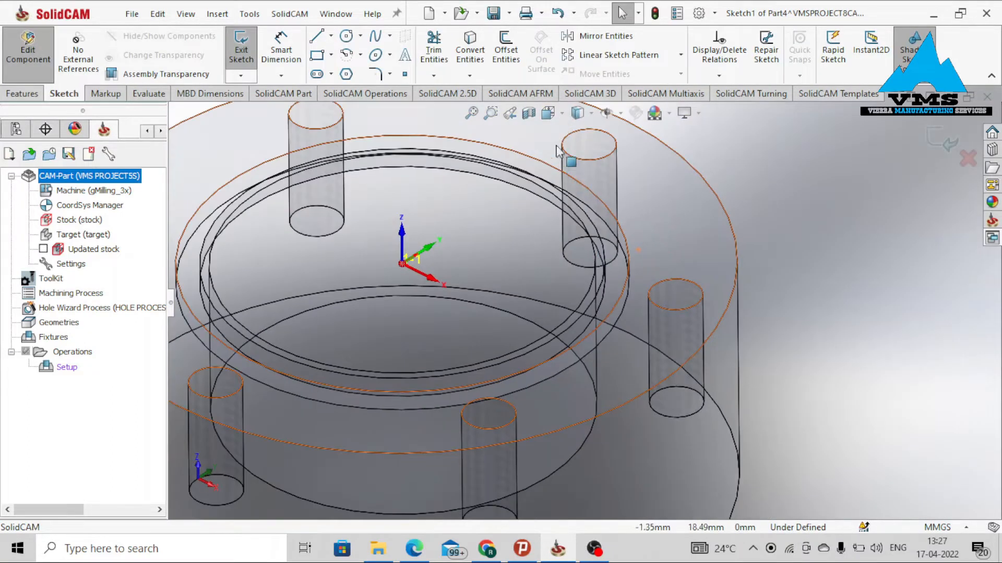
Sketch a circle about 54.7 mm in diameter centred on the sketch origin.
left_click(548, 112)
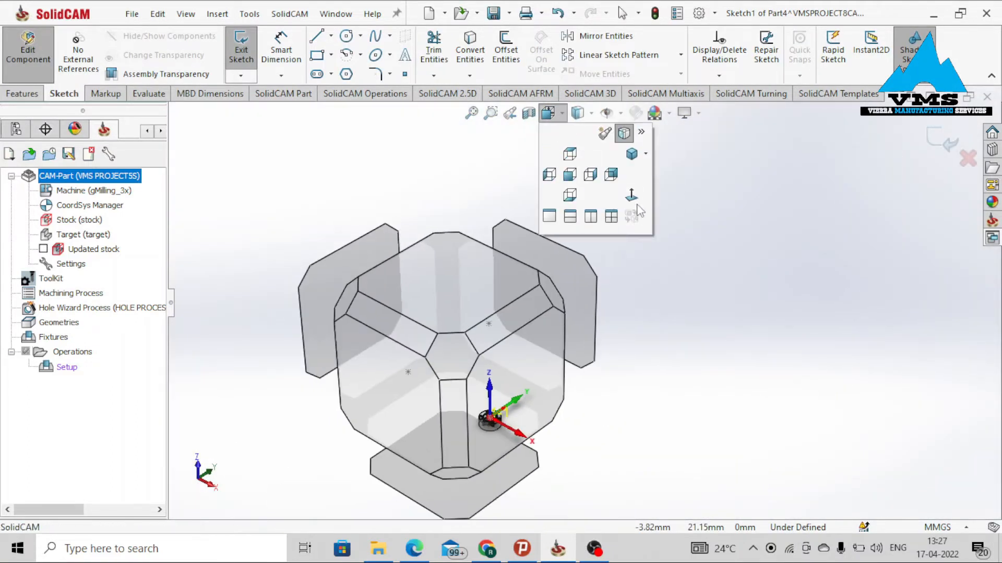
left_click(631, 196)
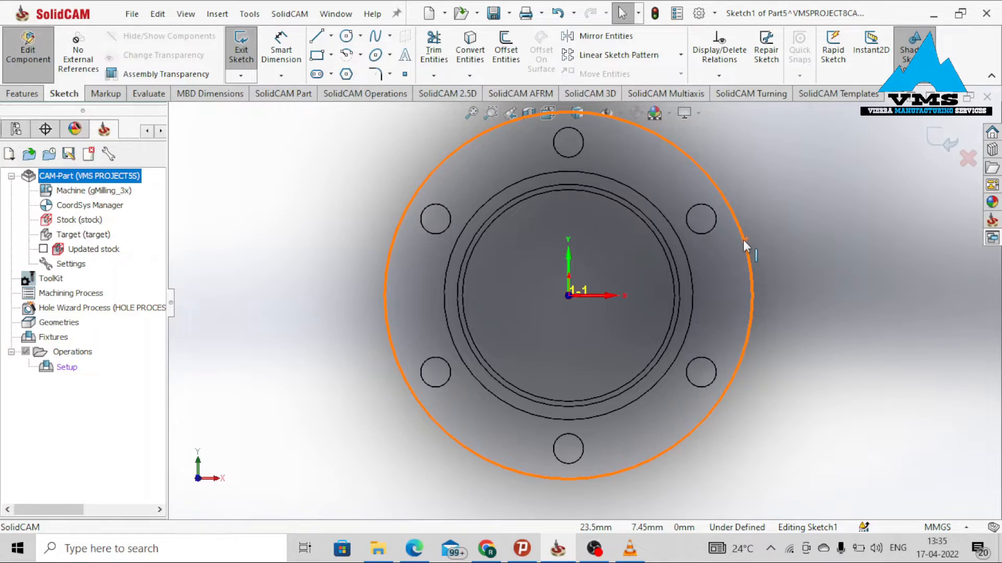
right_click_drag(831, 250, 888, 253)
left_click(569, 295)
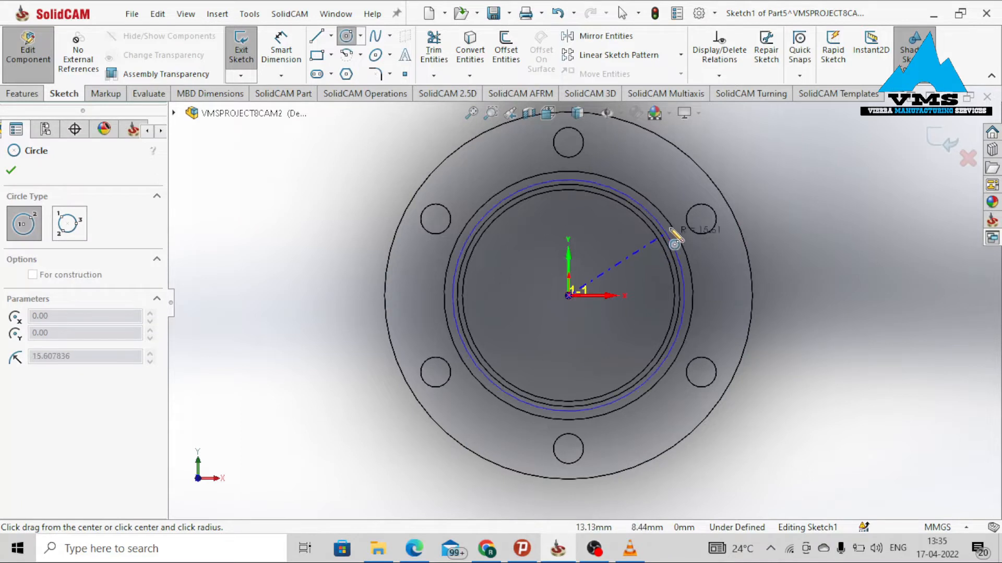
left_click(744, 197)
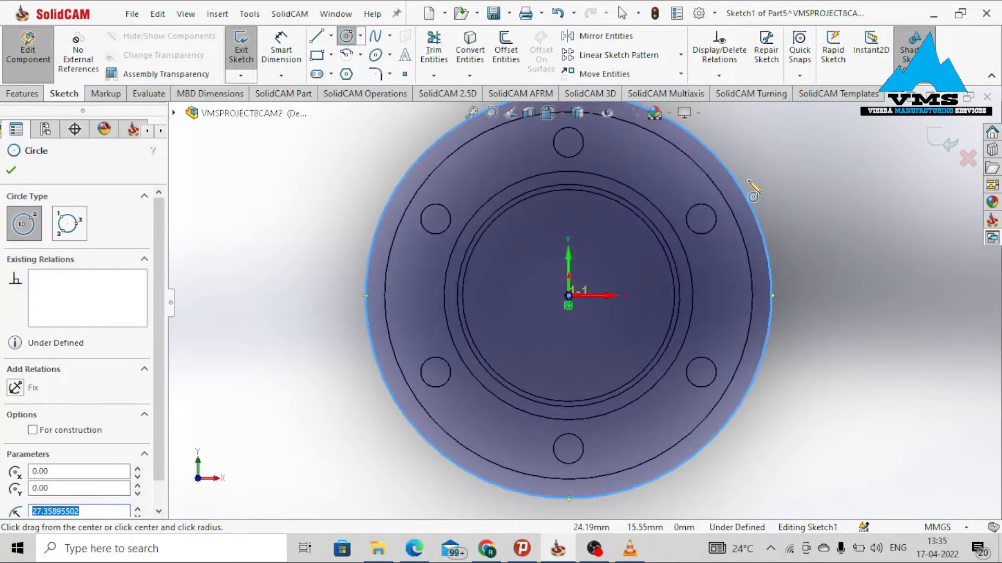
key("Escape")
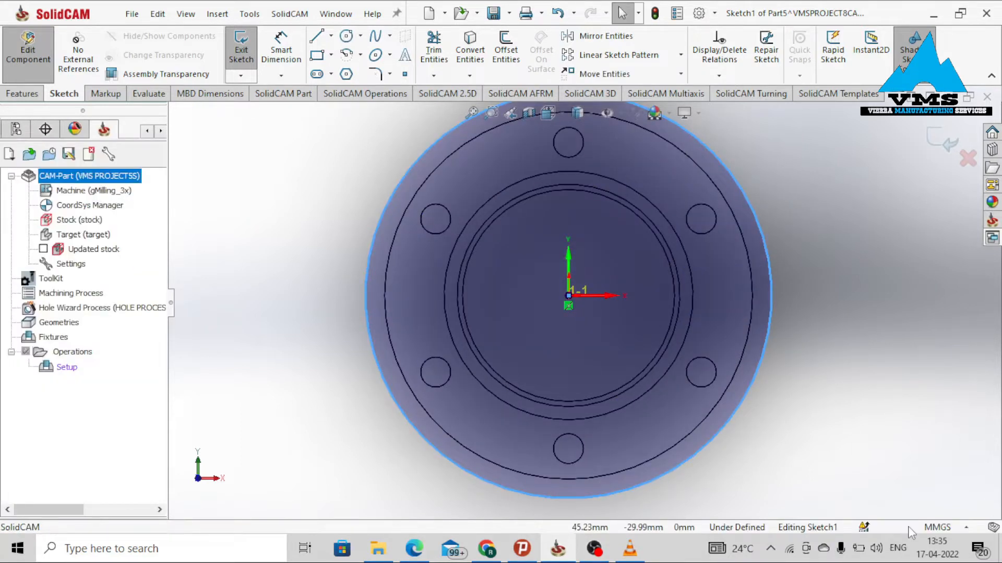
Switch the document units to IPS and return to editing the circle sketch.
left_click(938, 528)
left_click(896, 484)
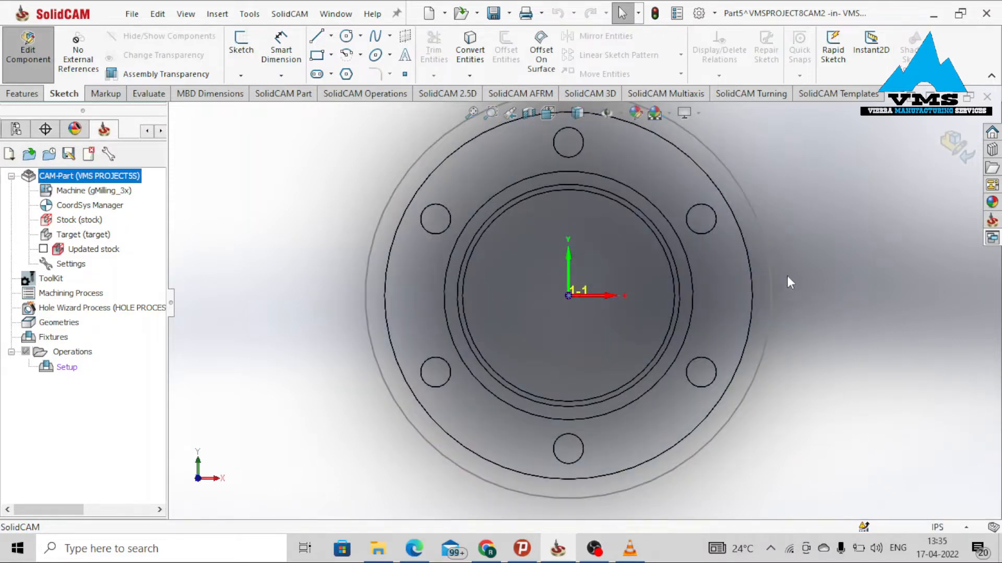
right_click(769, 251)
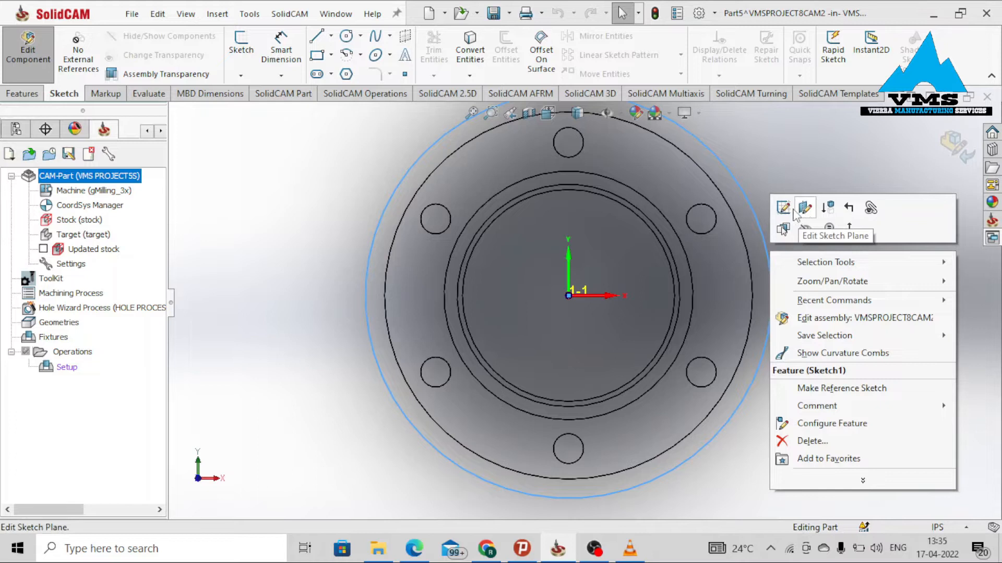
left_click(804, 209)
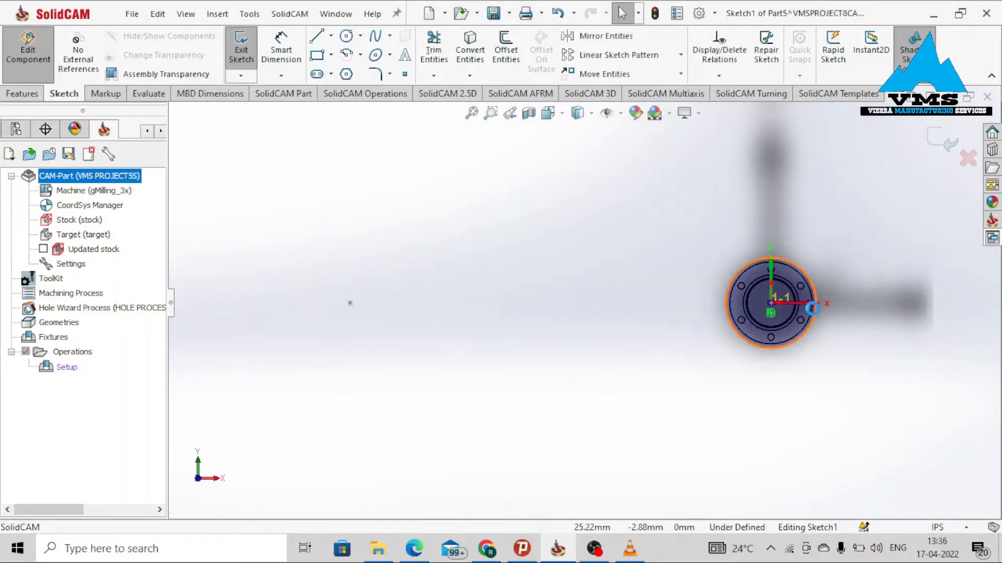
Dimension the circle's diameter as 2 in.
scroll(812, 308, "down", 5)
right_click_drag(812, 308, 805, 258)
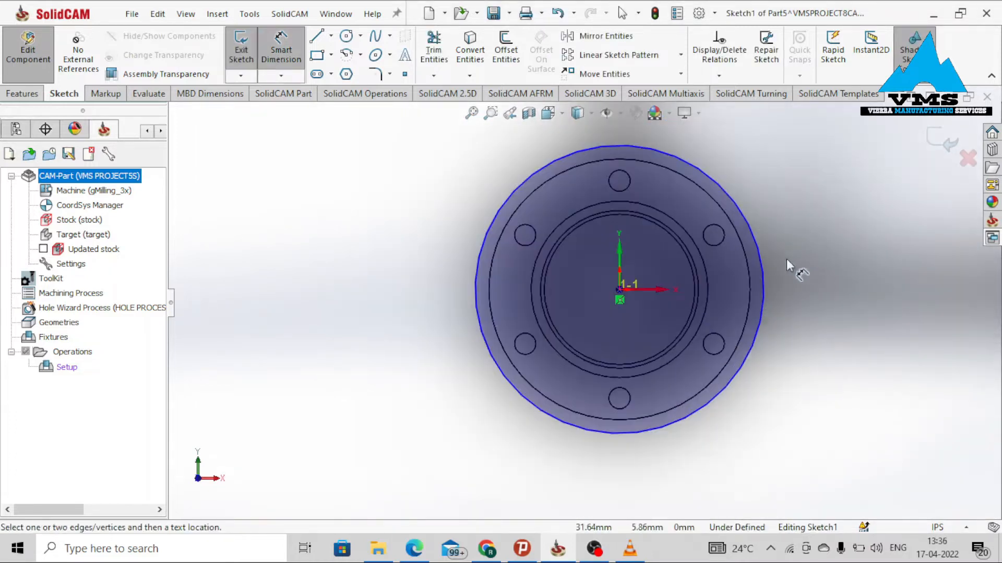
left_click(759, 265)
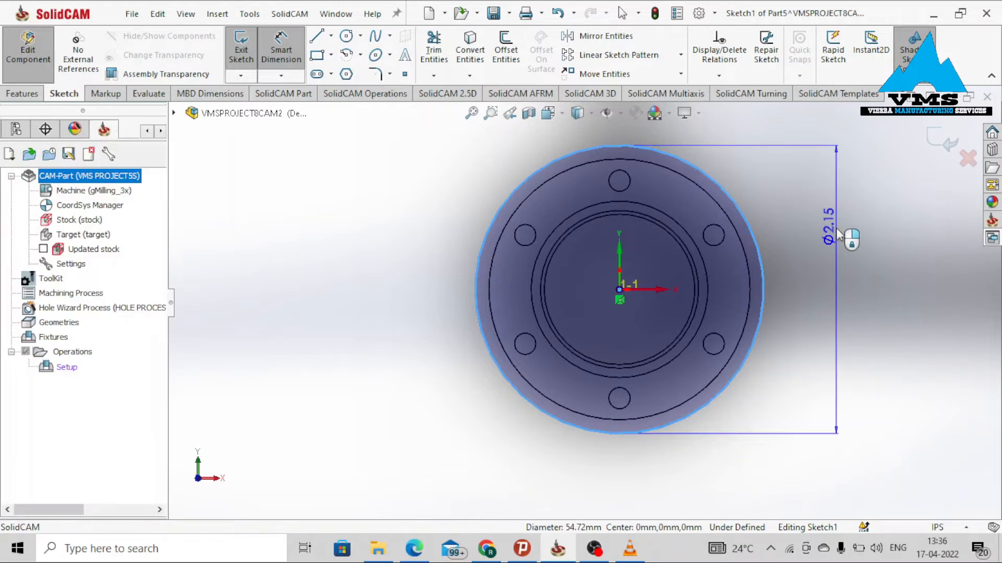
left_click(837, 233)
type("2")
key("Return")
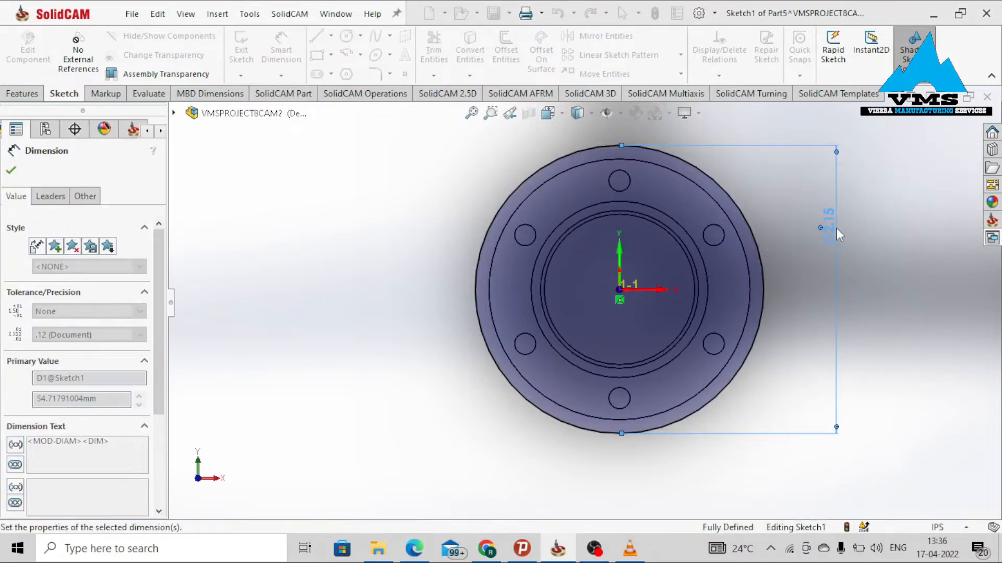
Start a Boss-Extrude of the circle sketch with the Offset From Surface end condition, selecting the flange's bottom face.
left_click(22, 93)
left_click(243, 52)
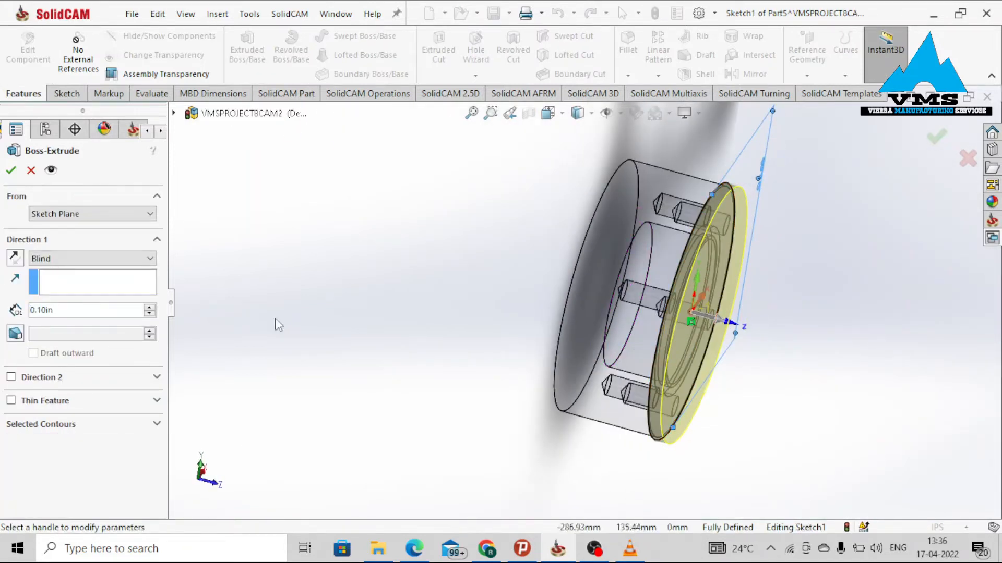
left_click(121, 260)
left_click(110, 302)
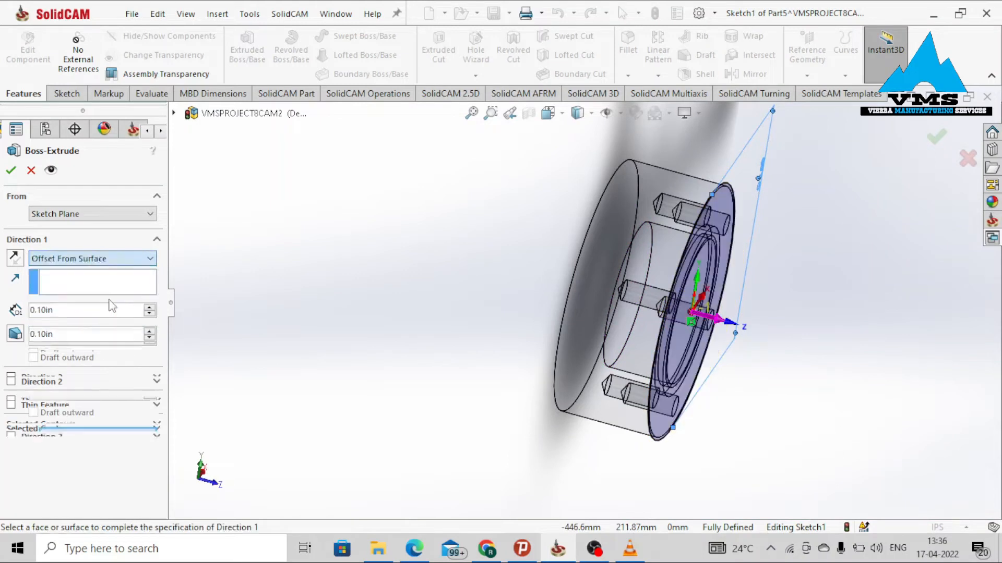
middle_click_drag(444, 321, 512, 326)
left_click(276, 261)
left_click(276, 266)
middle_click_drag(471, 257, 333, 277)
left_click_drag(61, 336, 2, 356)
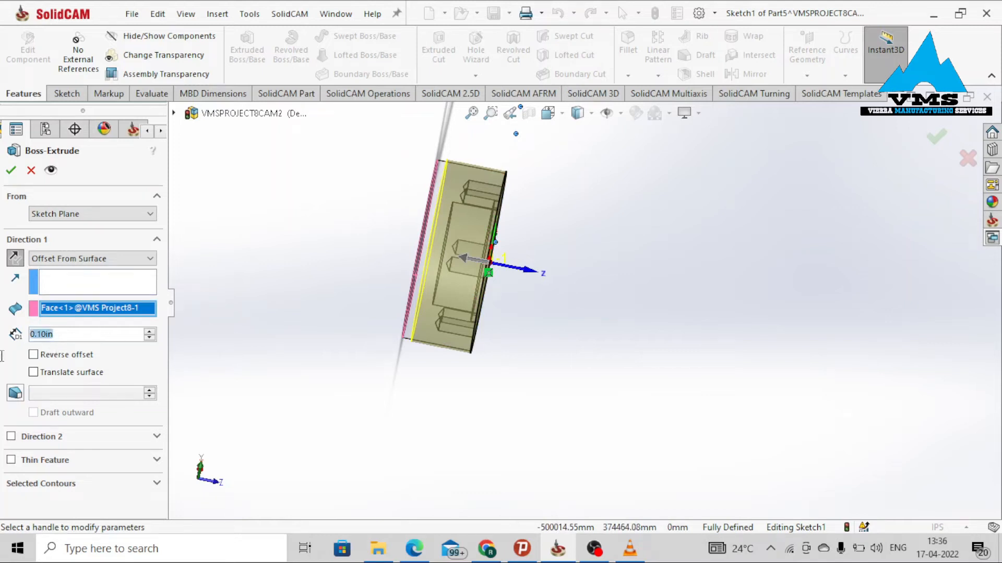
Set the offset distance to 0.3 in and reverse the offset so the cylinder extends past the flange.
type("0.3")
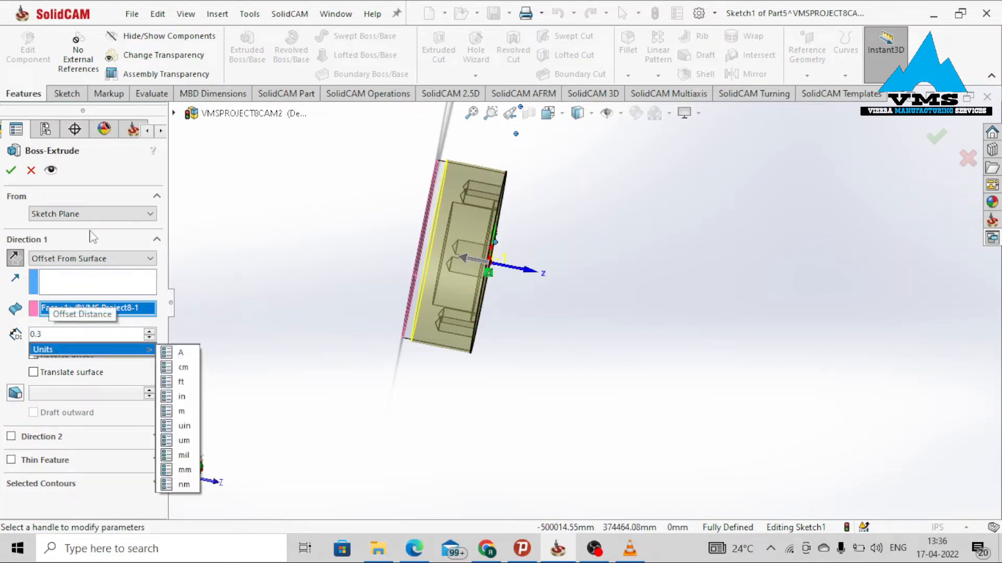
scroll(420, 210, "down", 2)
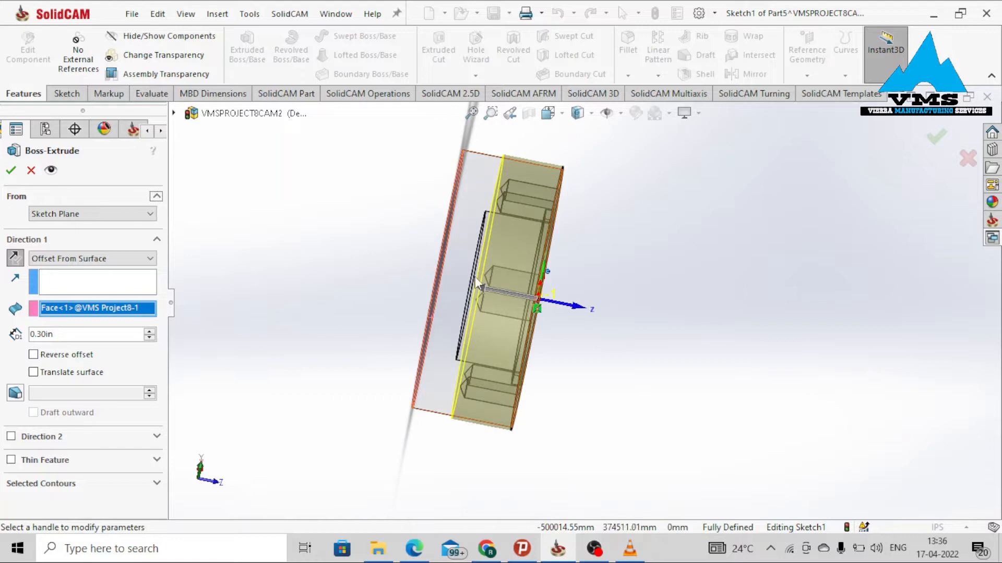
middle_click_drag(493, 279, 457, 275)
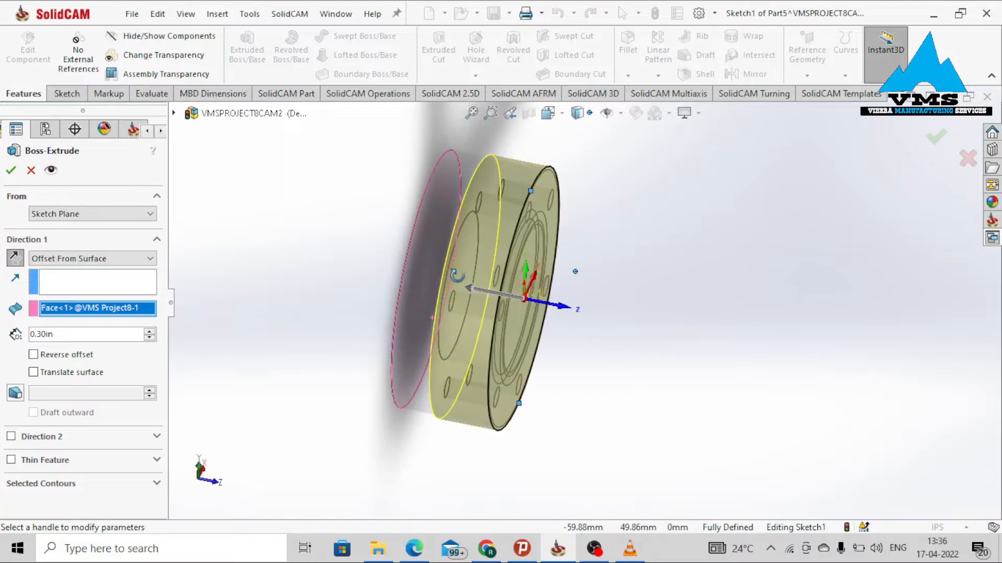
left_click(33, 354)
middle_click_drag(412, 303, 417, 276)
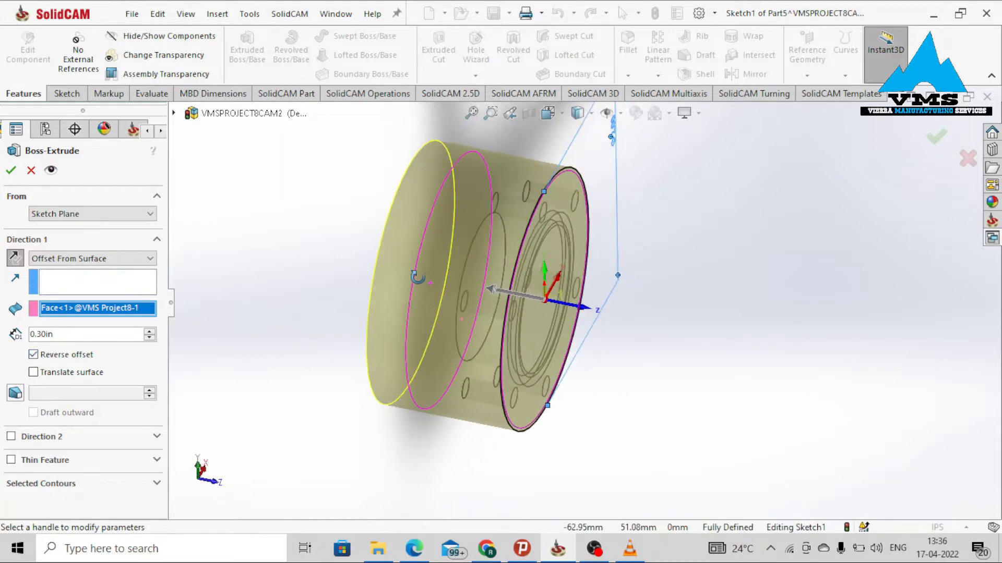
scroll(414, 293, "down", 3)
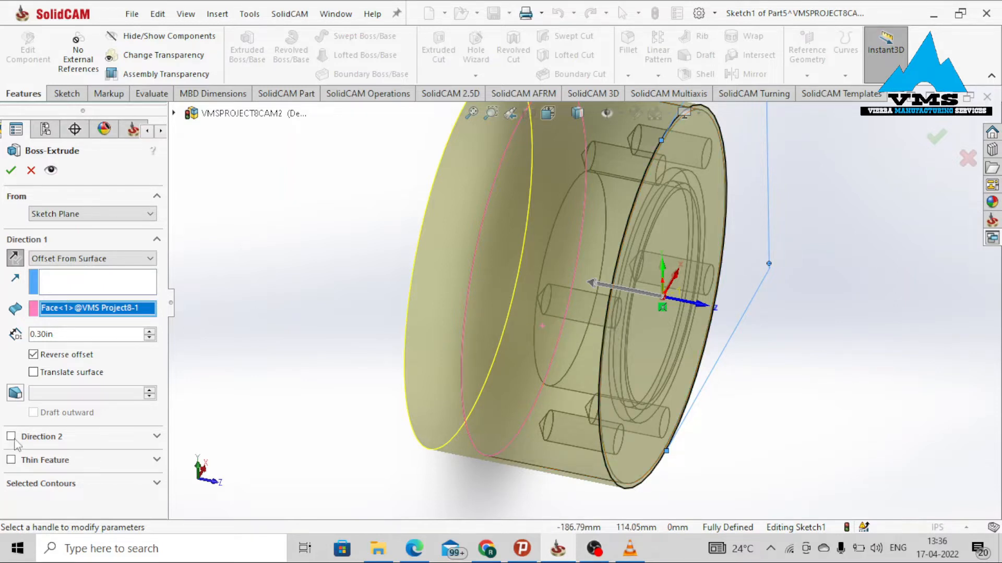
middle_click_drag(681, 353, 684, 303)
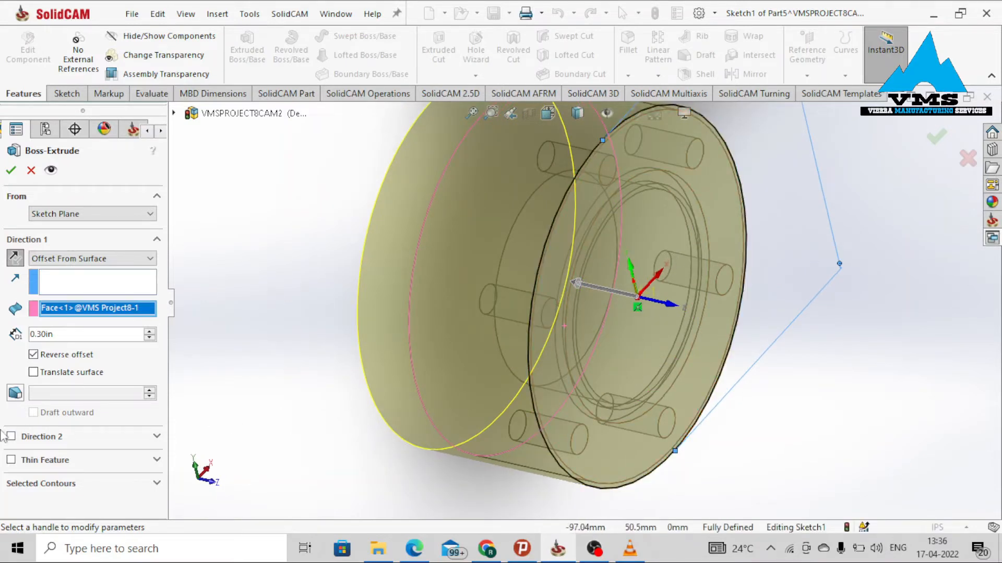
Enable Direction 2 as Blind with a depth of 0.02 in and confirm the extrusion.
left_click(11, 436)
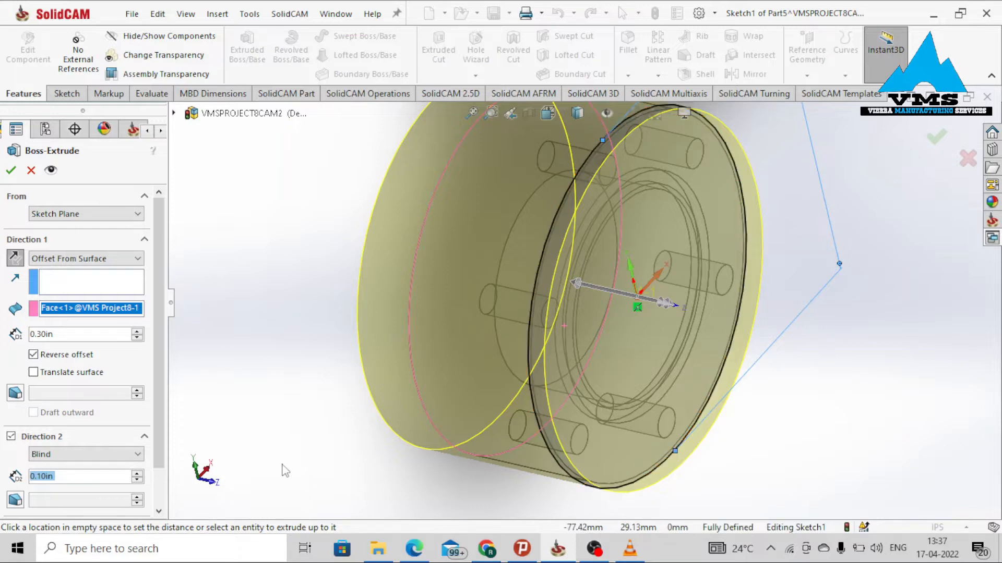
type("0.0")
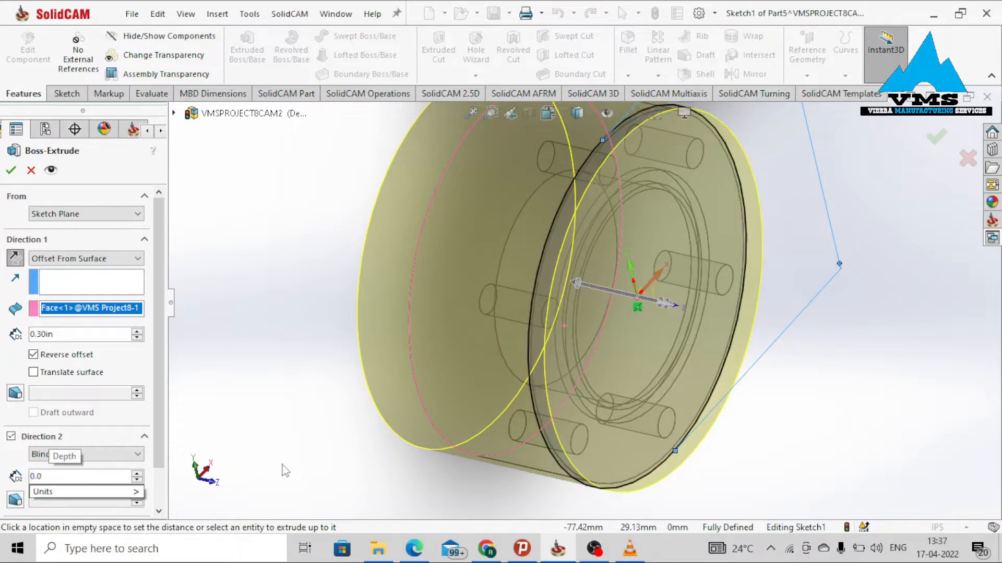
type("2")
key("Return")
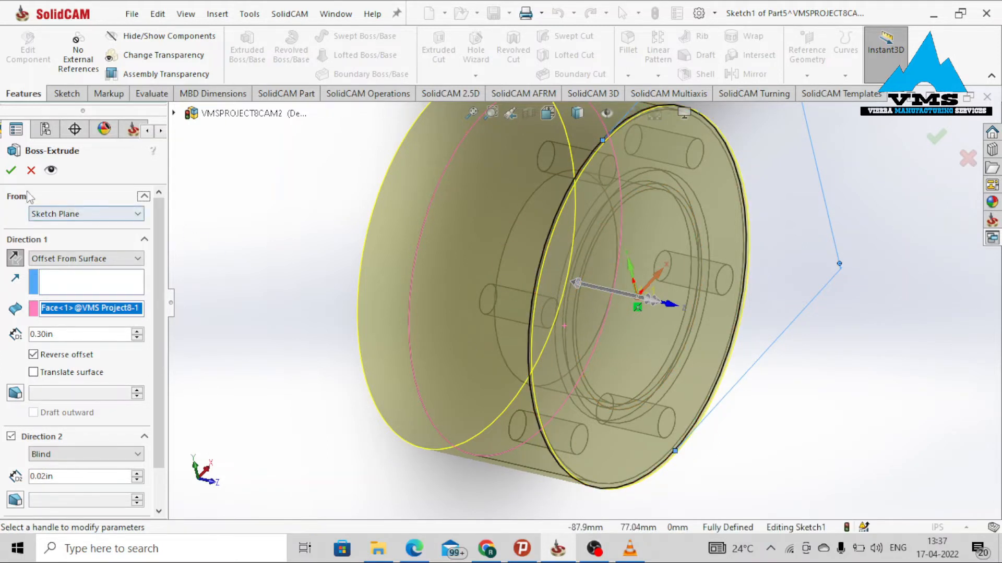
left_click(11, 170)
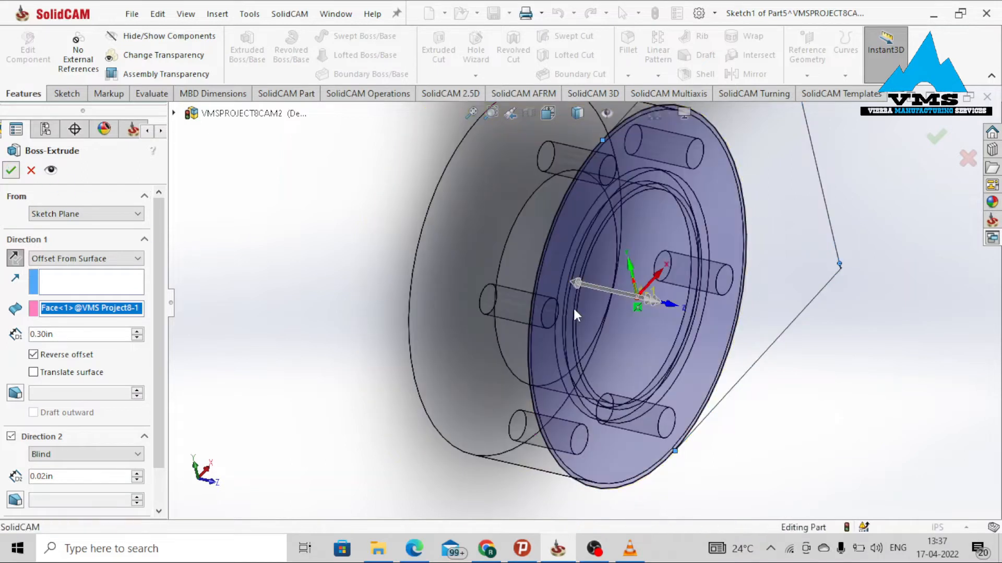
Return to the assembly and make the new cylinder part transparent.
scroll(643, 320, "up", 3)
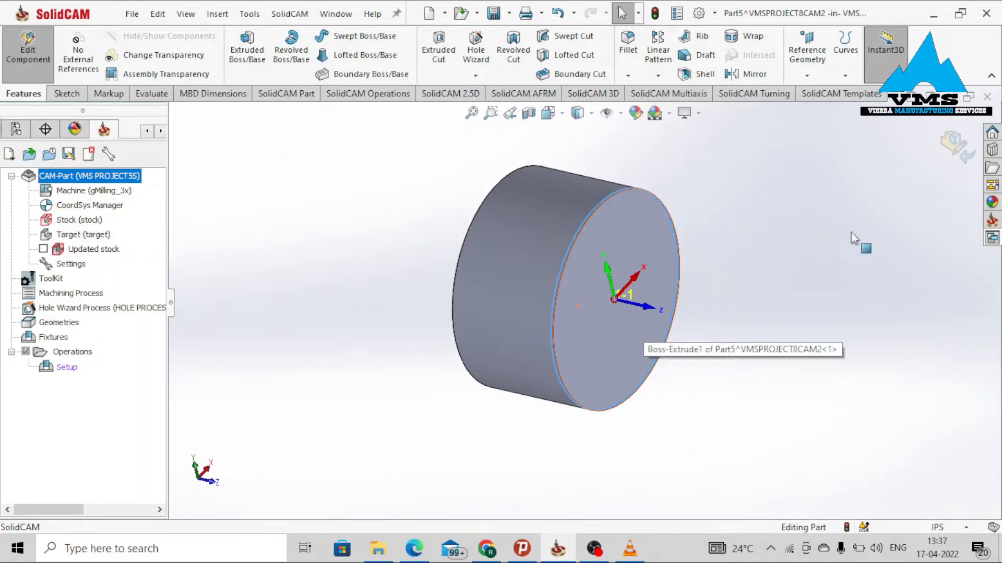
left_click(954, 151)
middle_click_drag(630, 309, 660, 406)
left_click(657, 401)
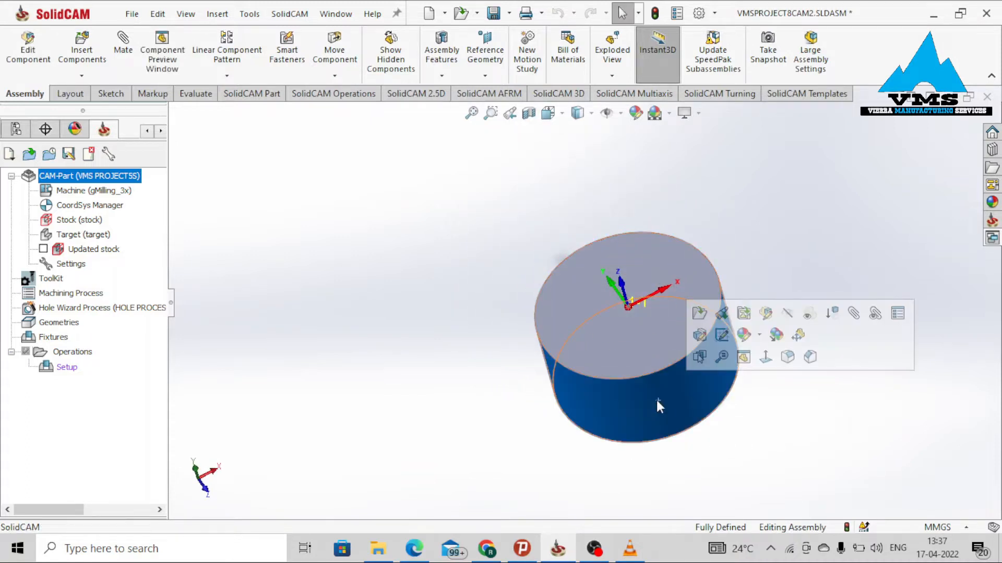
left_click(802, 322)
middle_click_drag(750, 293, 680, 339)
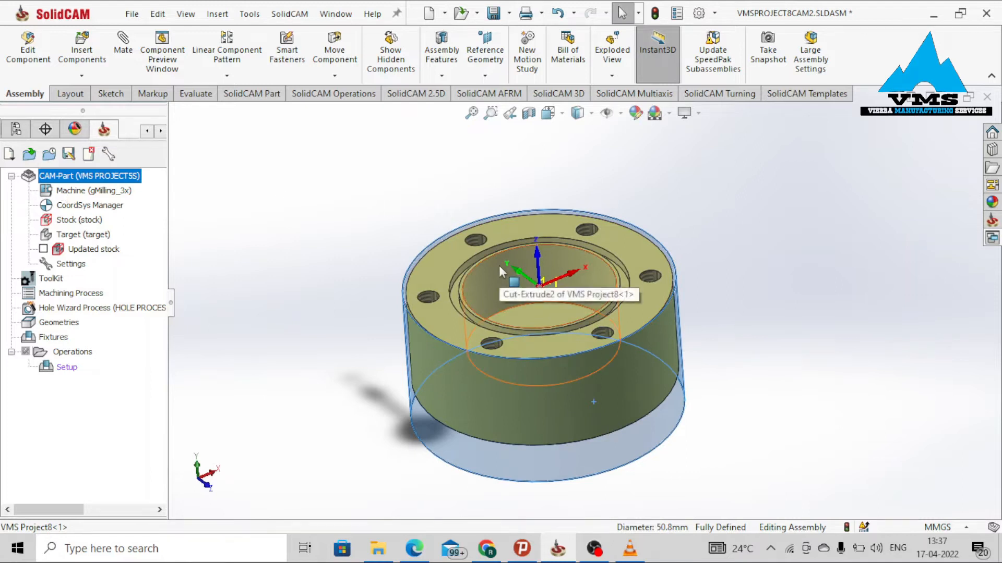
Save the assembly, storing its virtual components internally.
key("ctrl+s")
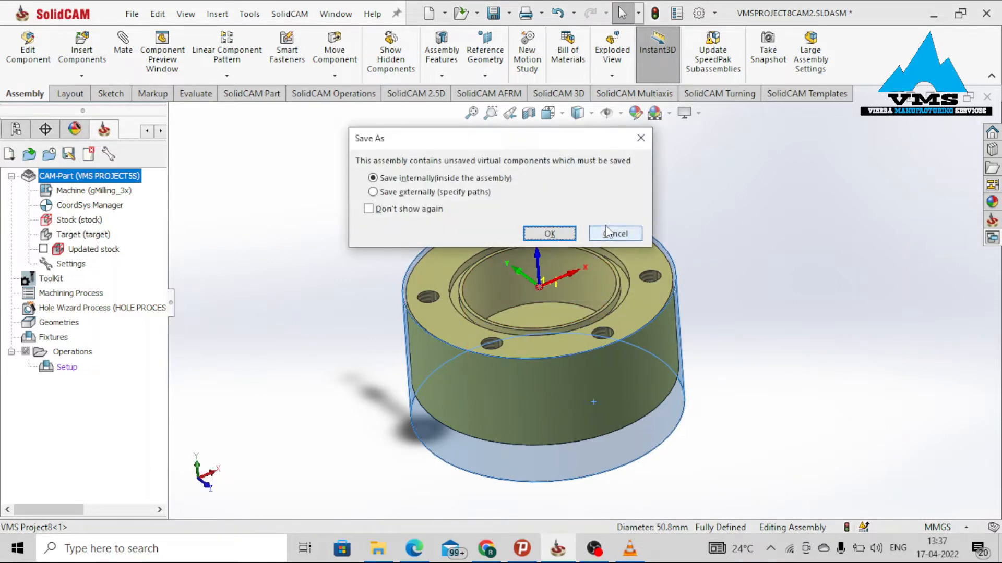
left_click(547, 232)
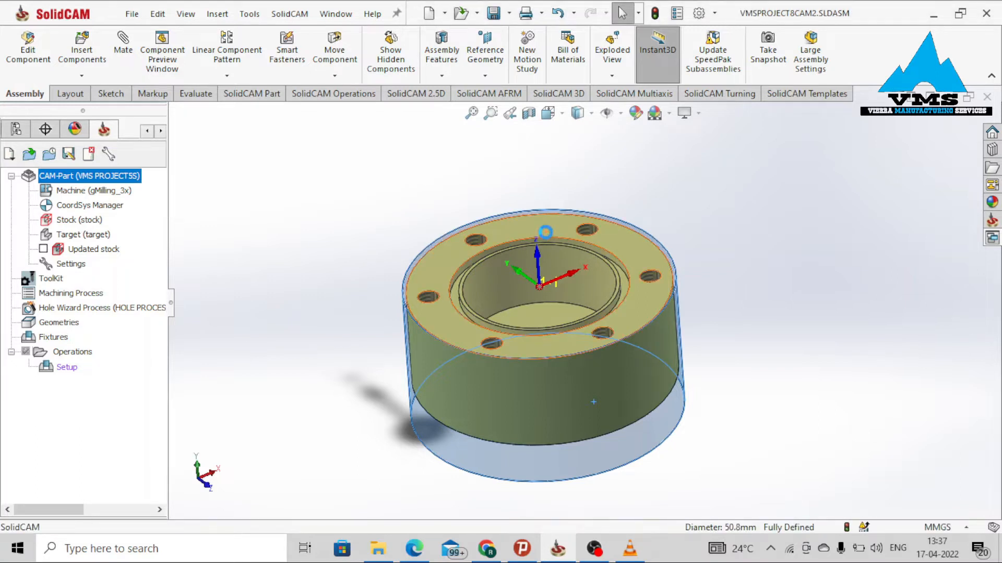
Redefine the CAM part's stock as a 3D Model, selecting the new cylinder part as its solid.
middle_click_drag(577, 391, 565, 379)
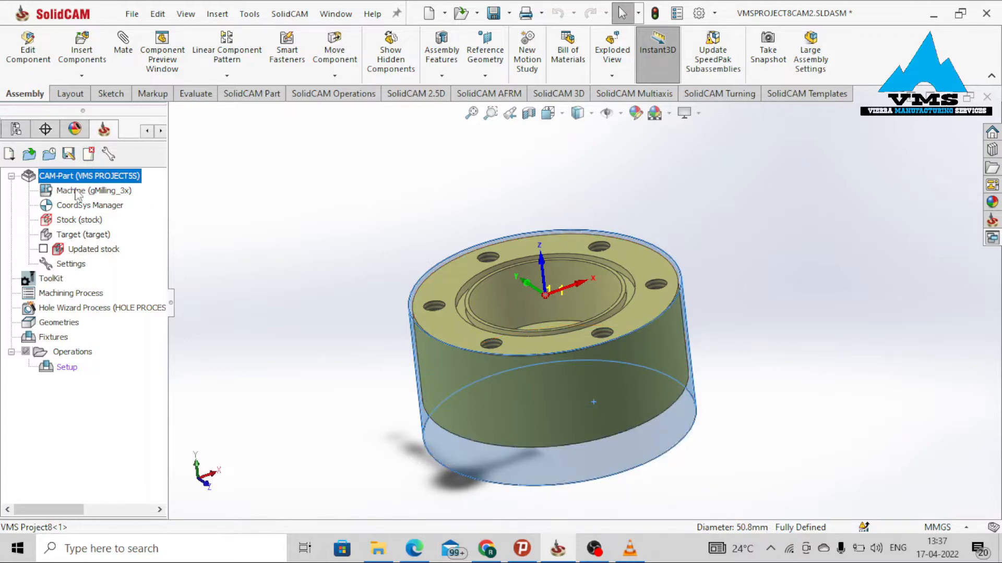
right_click(77, 223)
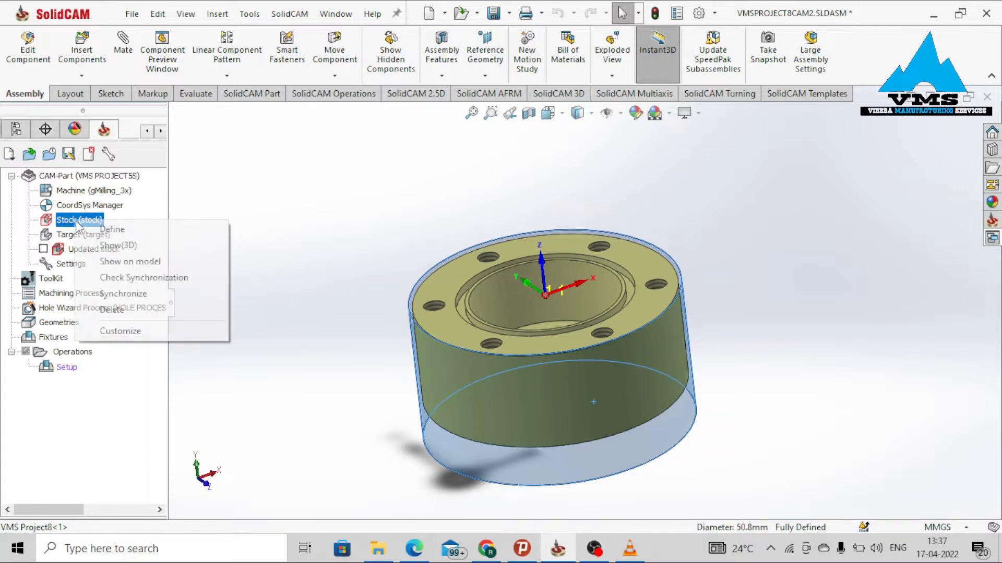
left_click(101, 233)
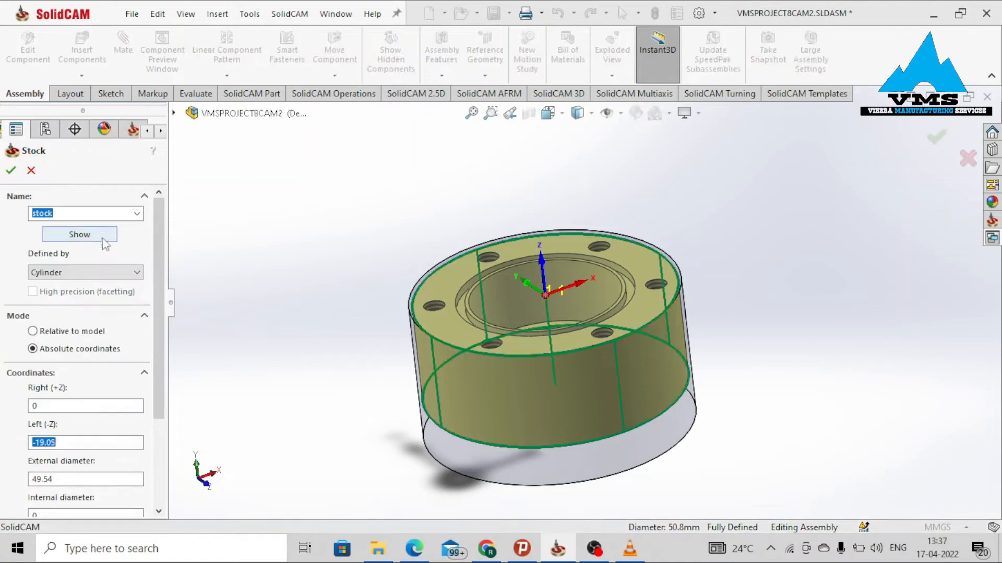
left_click(112, 272)
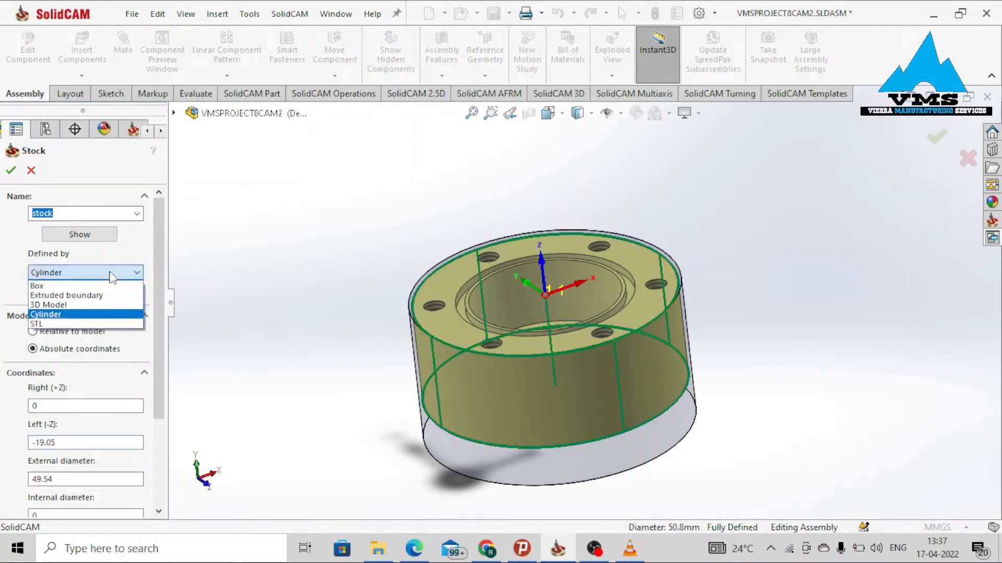
left_click(87, 306)
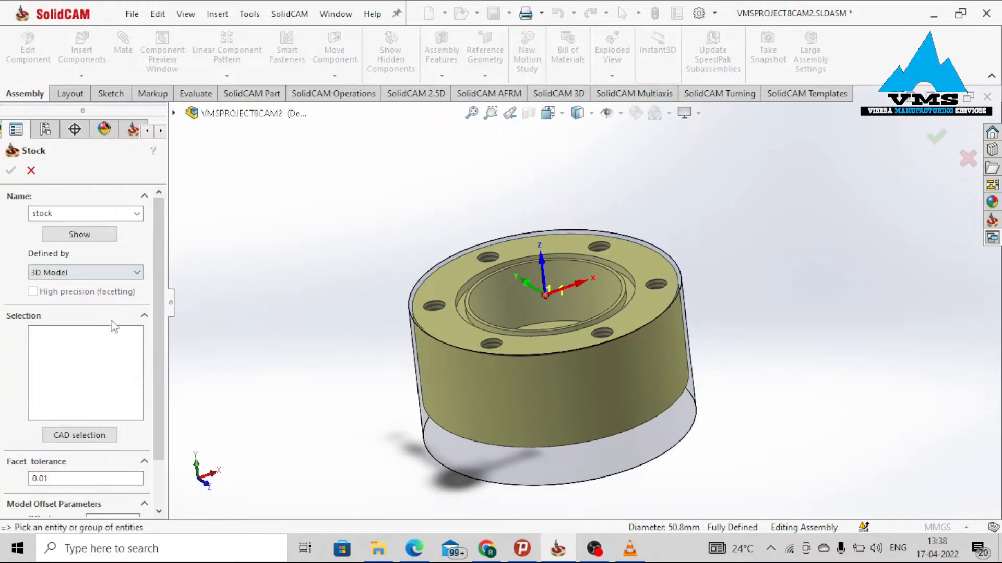
left_click(65, 436)
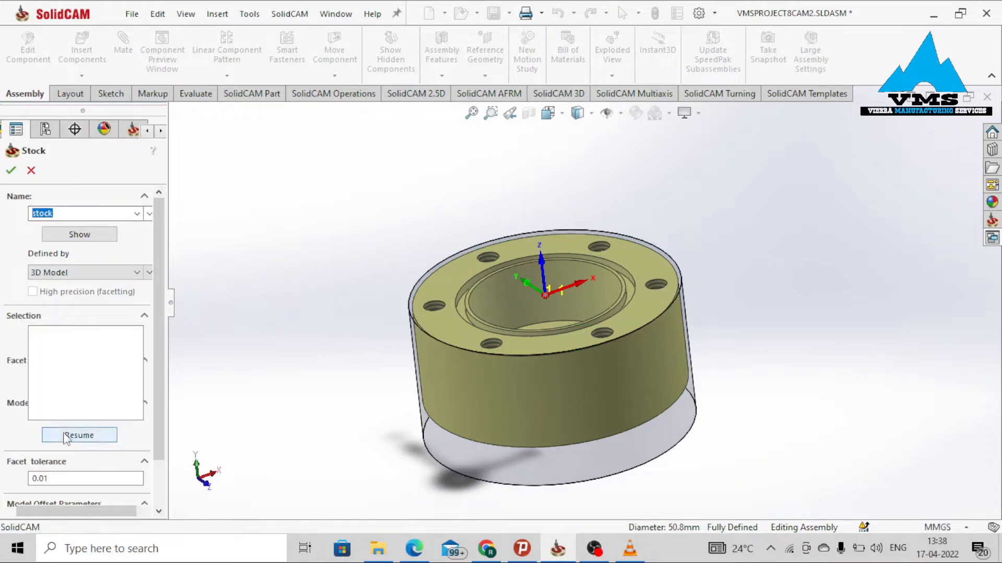
middle_click_drag(521, 446, 574, 462)
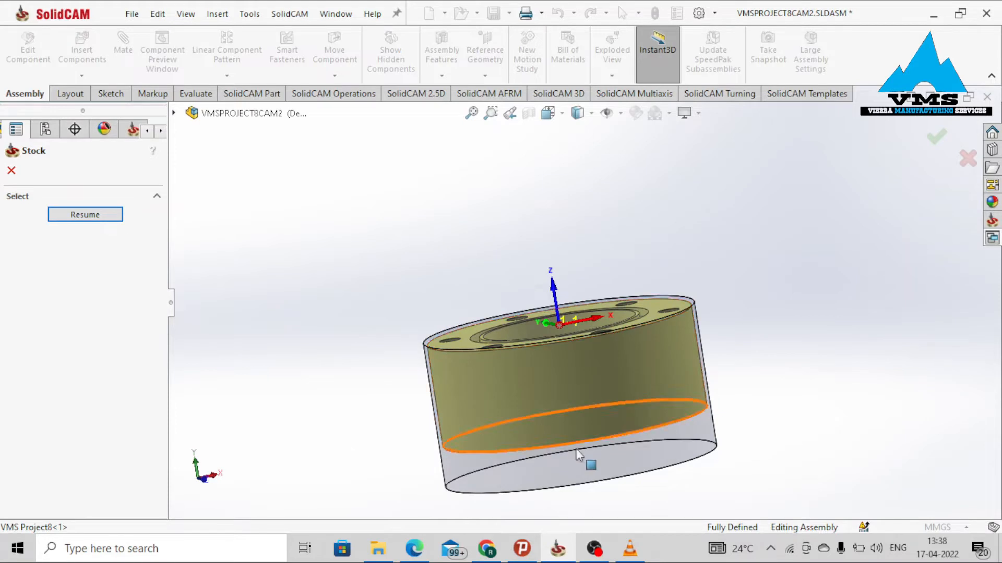
left_click(607, 479)
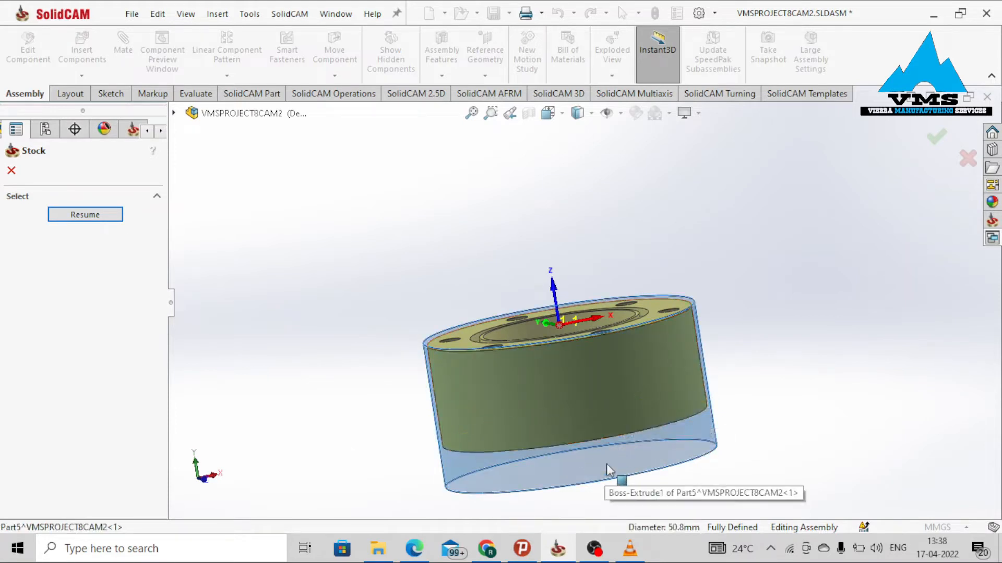
scroll(606, 465, "up", 3)
scroll(603, 425, "down", 2)
middle_click_drag(542, 340, 436, 331)
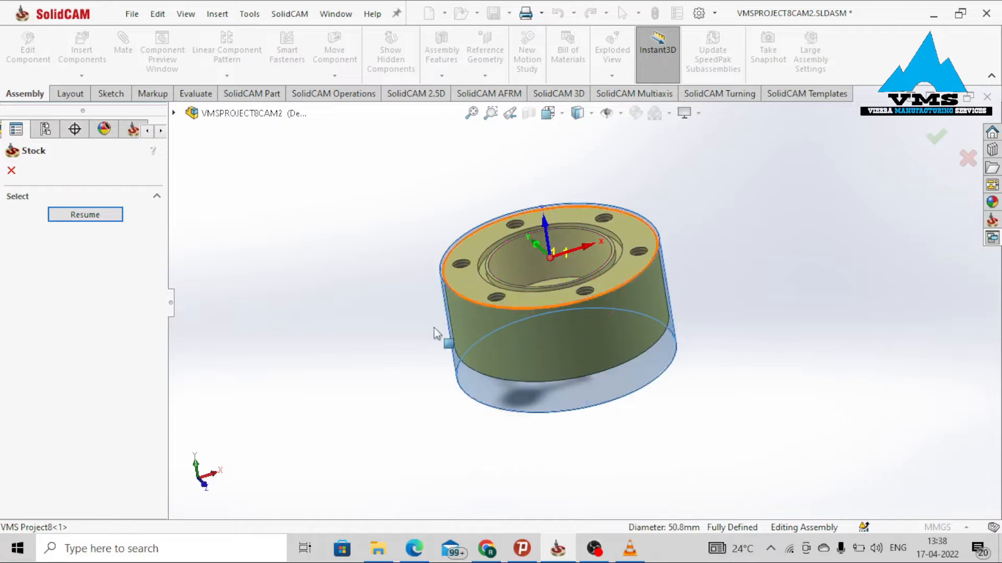
left_click(79, 221)
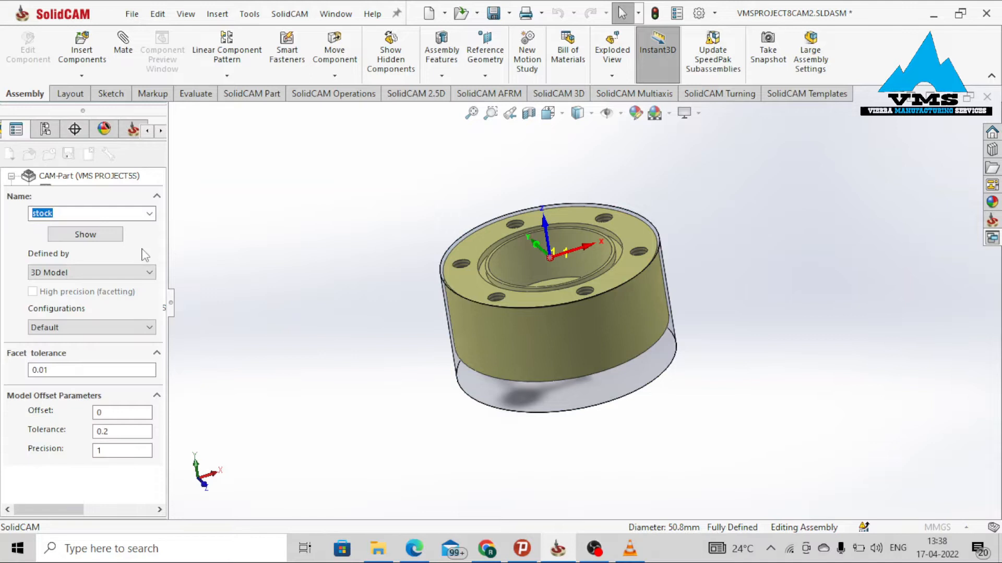
Preview the stock model in its own window, close it, and confirm the stock definition.
left_click(107, 236)
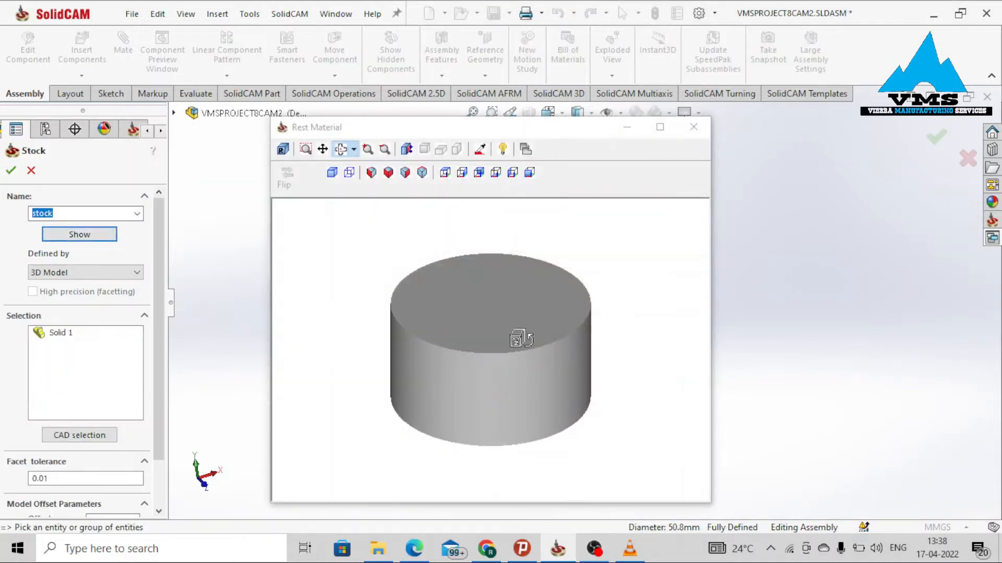
left_click(694, 127)
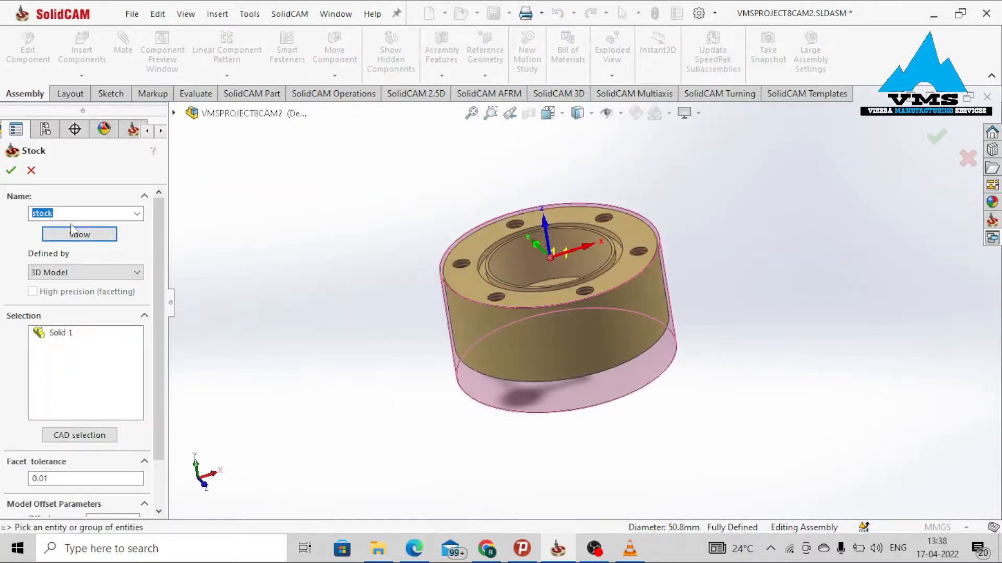
left_click(11, 170)
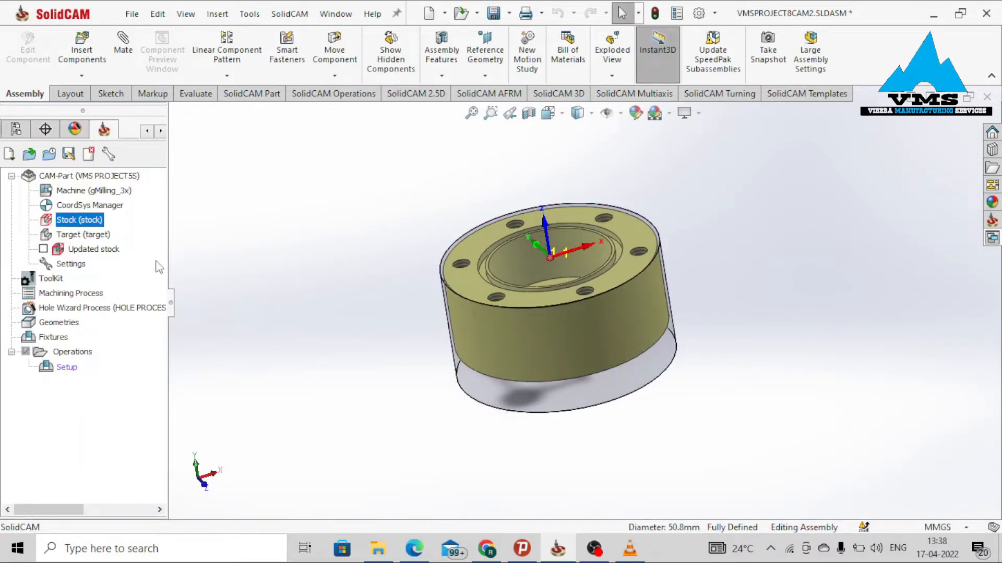
Open the target definition, preview the target model, close the preview and confirm.
left_click(109, 235)
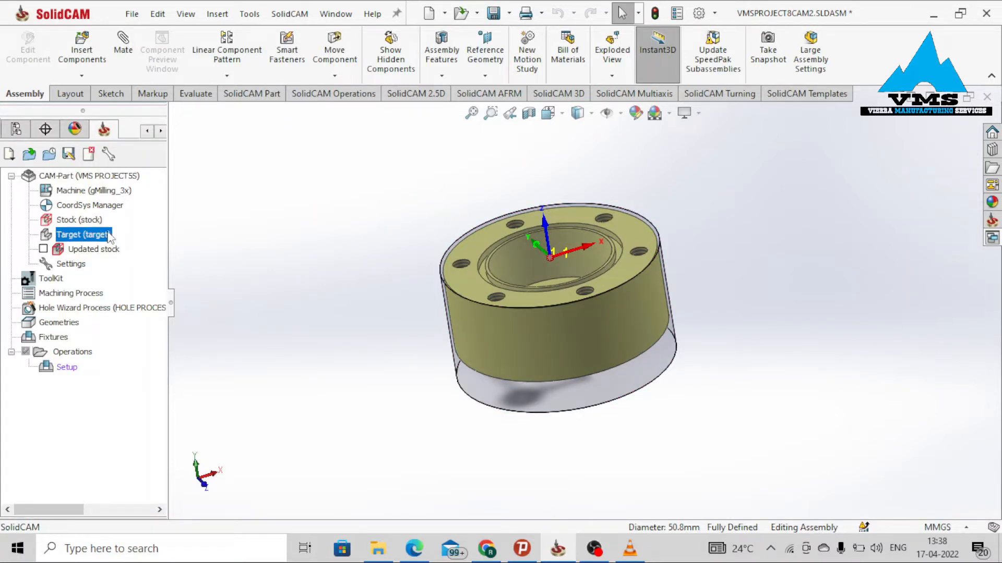
right_click(110, 236)
left_click(132, 237)
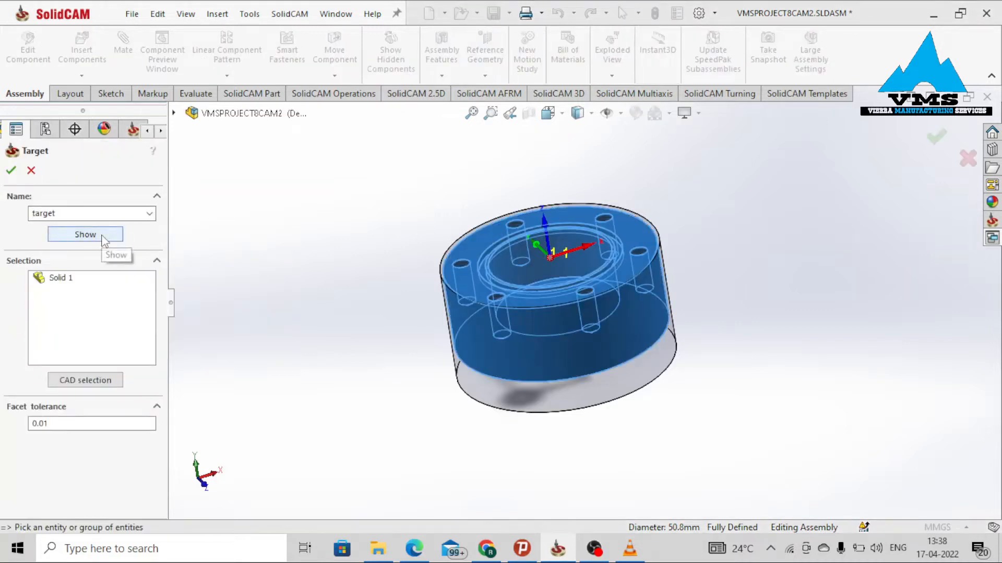
left_click(102, 236)
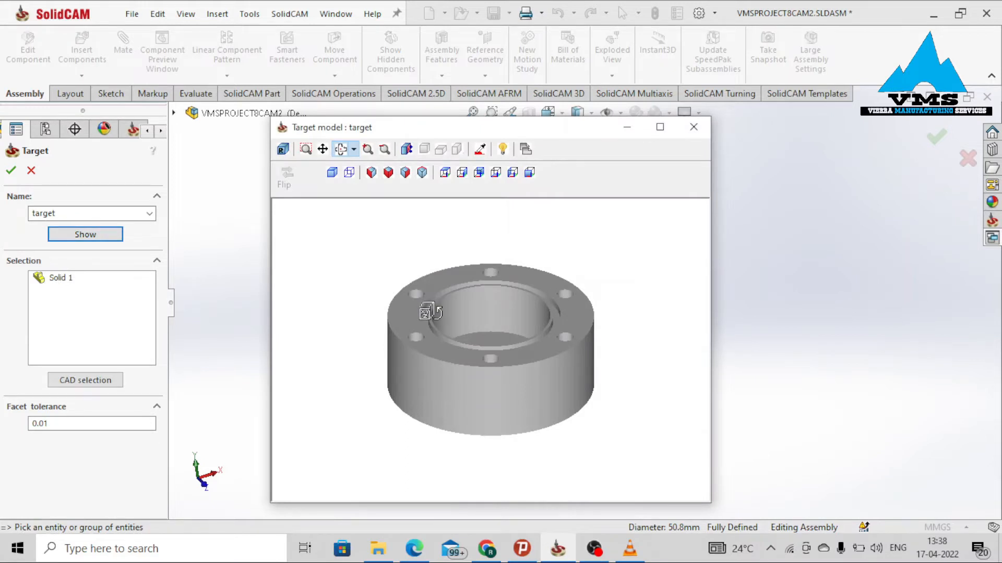
left_click(693, 127)
left_click(11, 170)
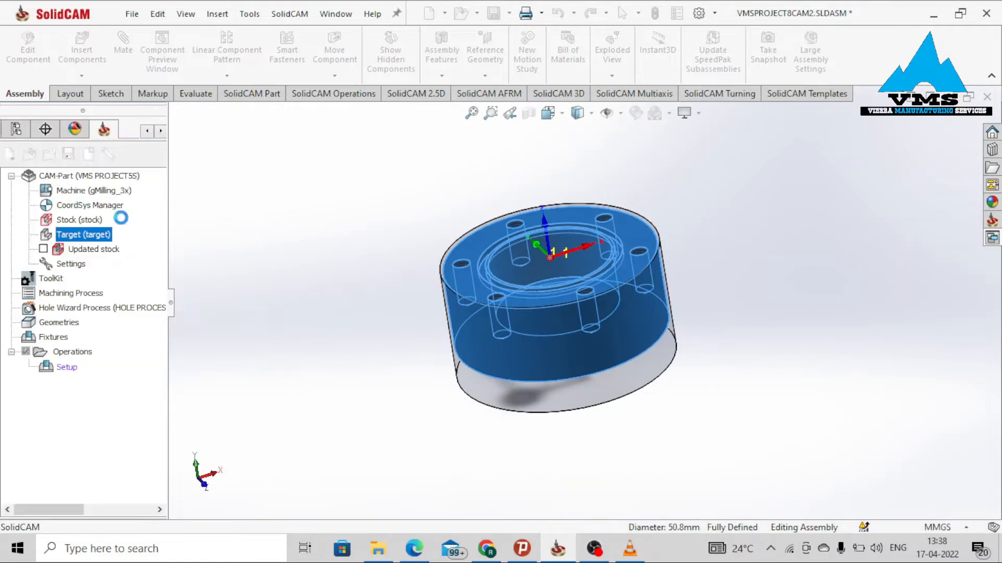
Insert Fixture.SLDPRT from the SoildCAM SAmple EXAMPLE-1-1 folder and place it in the assembly.
scroll(689, 230, "down", 1)
middle_click_drag(611, 309, 637, 310)
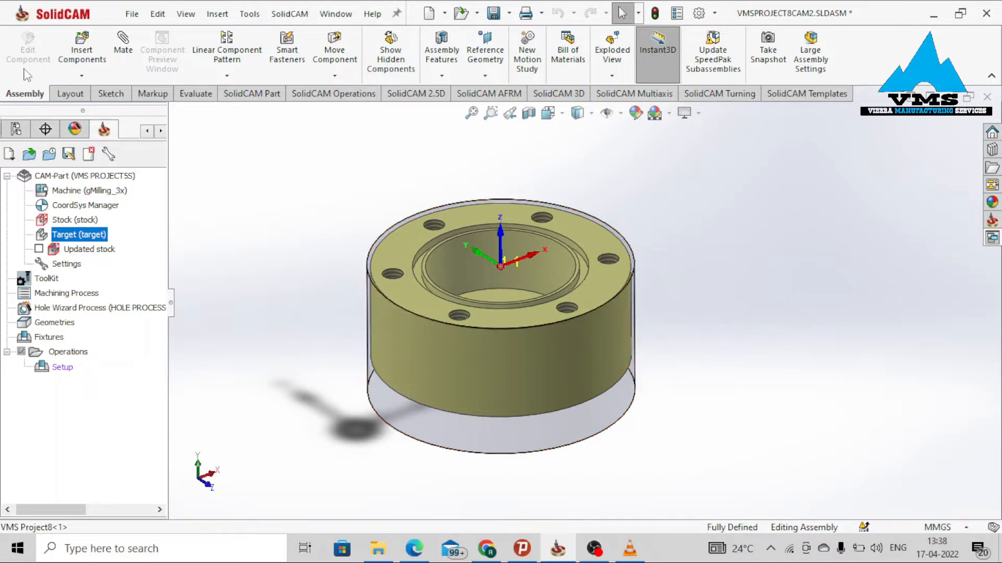
left_click(82, 79)
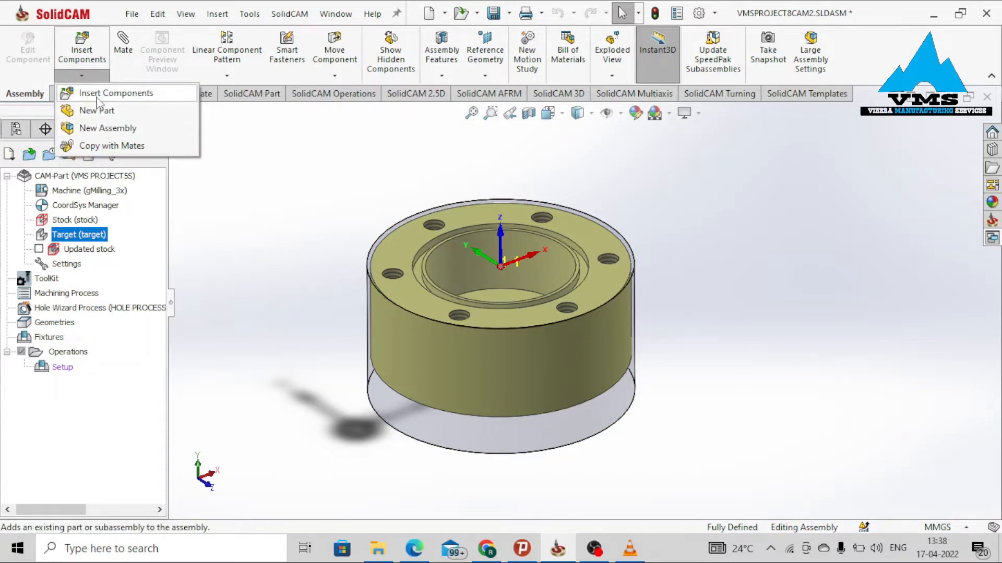
left_click(99, 94)
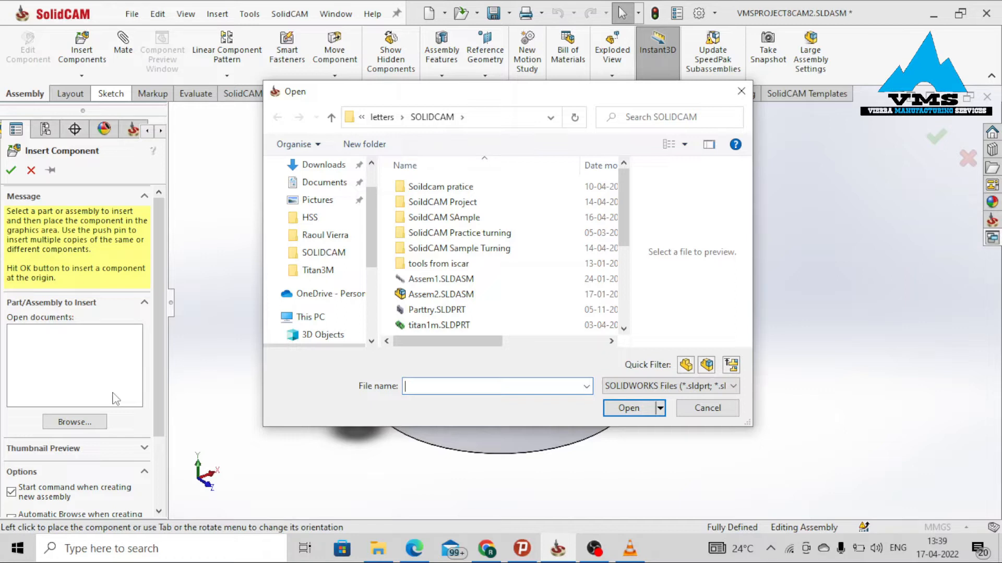
double_click(454, 218)
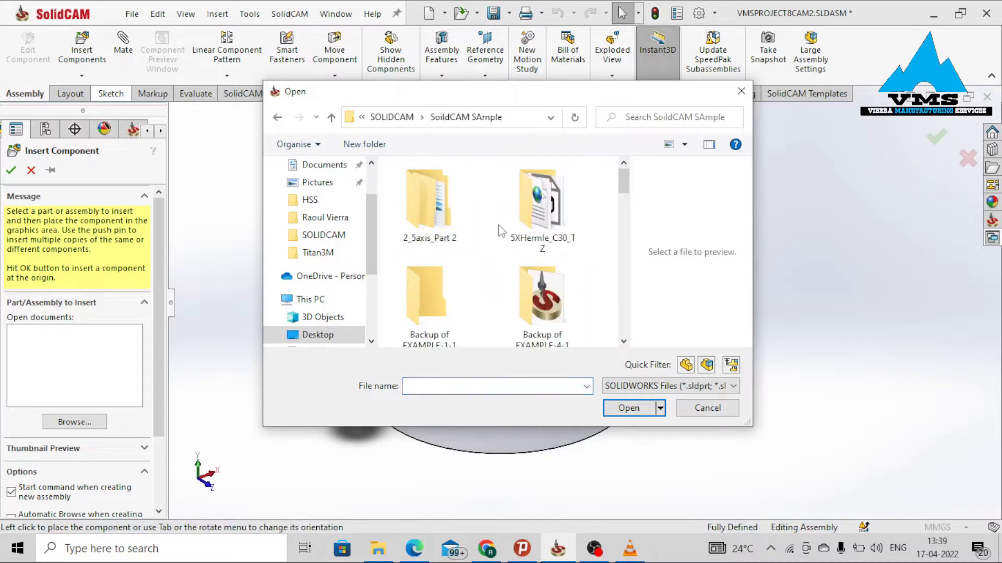
double_click(543, 233)
scroll(490, 278, "down", 2)
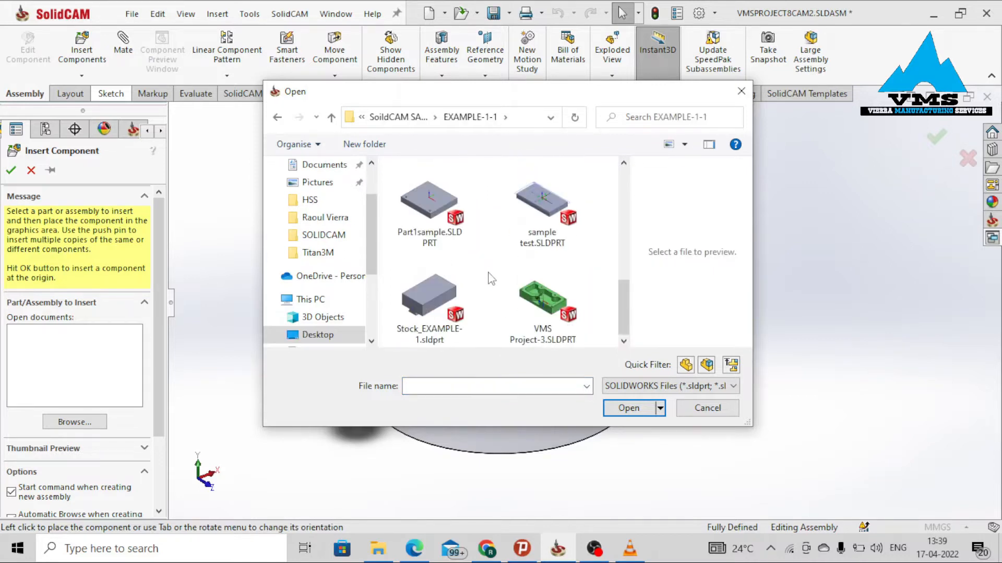
scroll(491, 278, "up", 2)
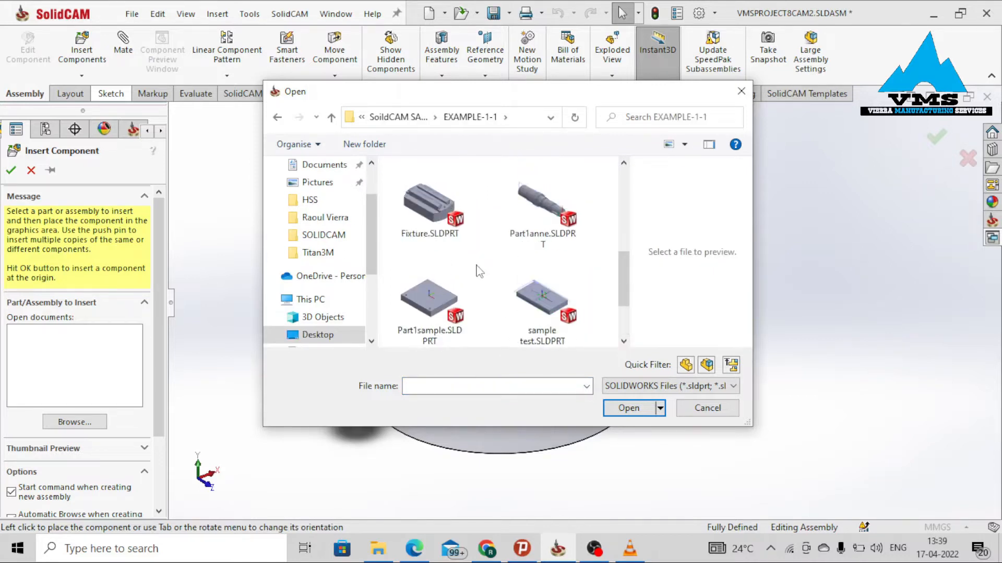
left_click(451, 230)
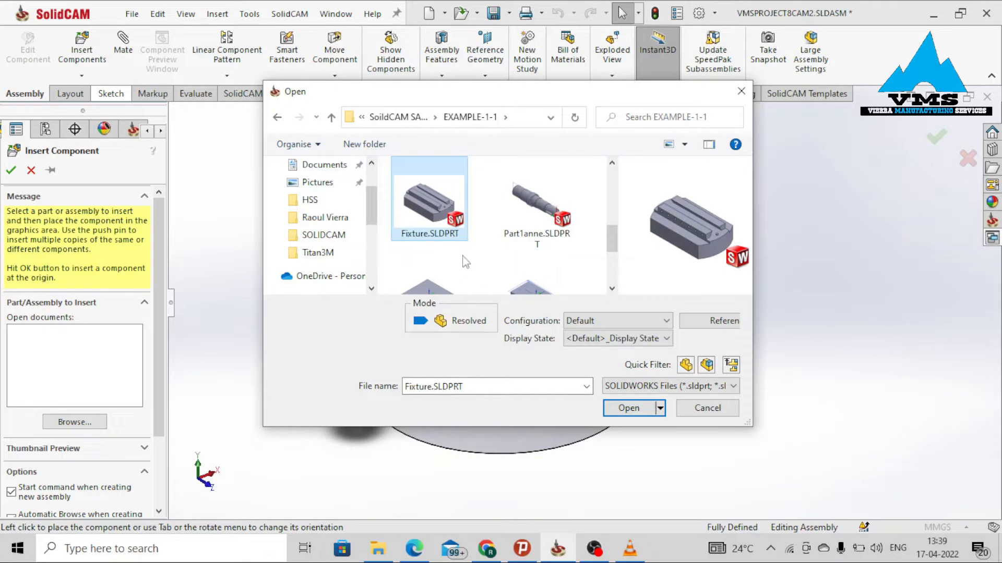
left_click(629, 408)
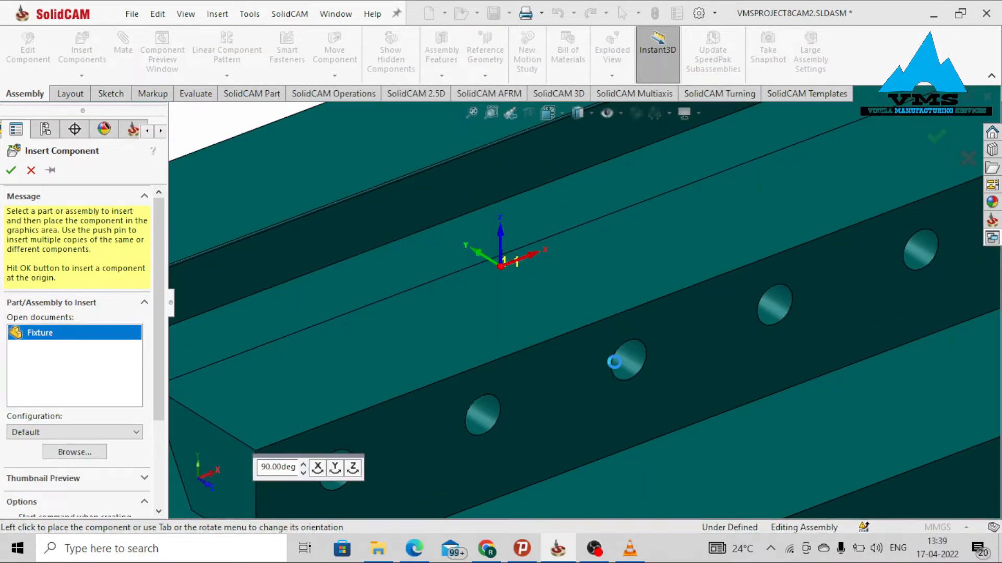
scroll(614, 365, "up", 5)
left_click(548, 461)
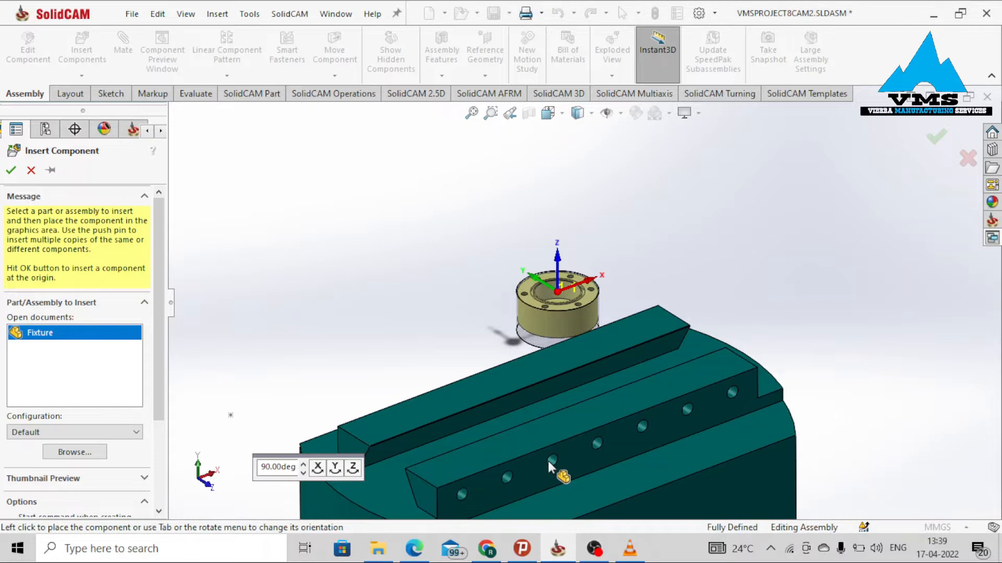
Add a centered Width mate between the two side faces of the fixture's rail and the stock cylinder.
scroll(533, 336, "up", 3)
scroll(572, 382, "up", 3)
middle_click_drag(572, 382, 482, 394)
scroll(660, 339, "down", 2)
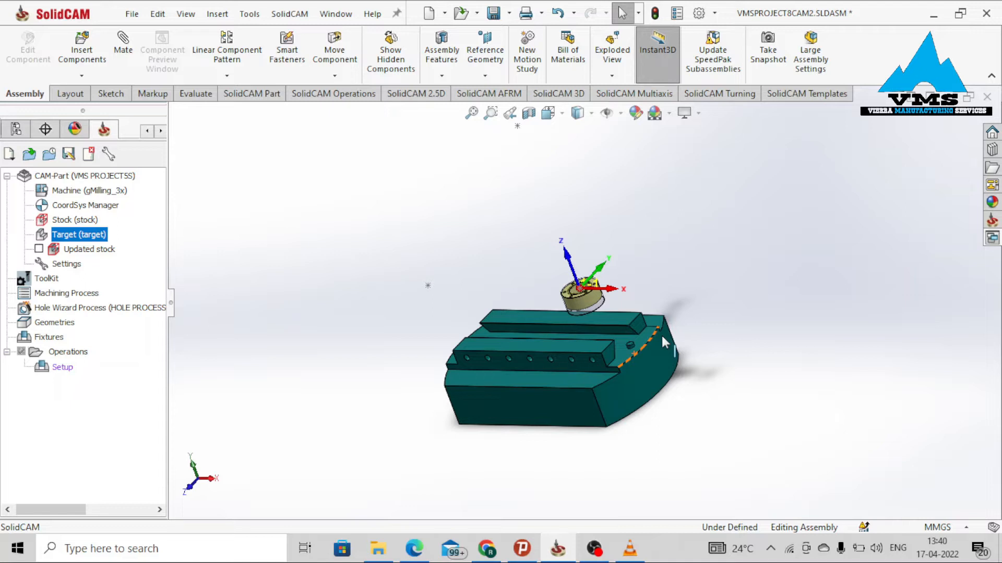
scroll(562, 313, "down", 3)
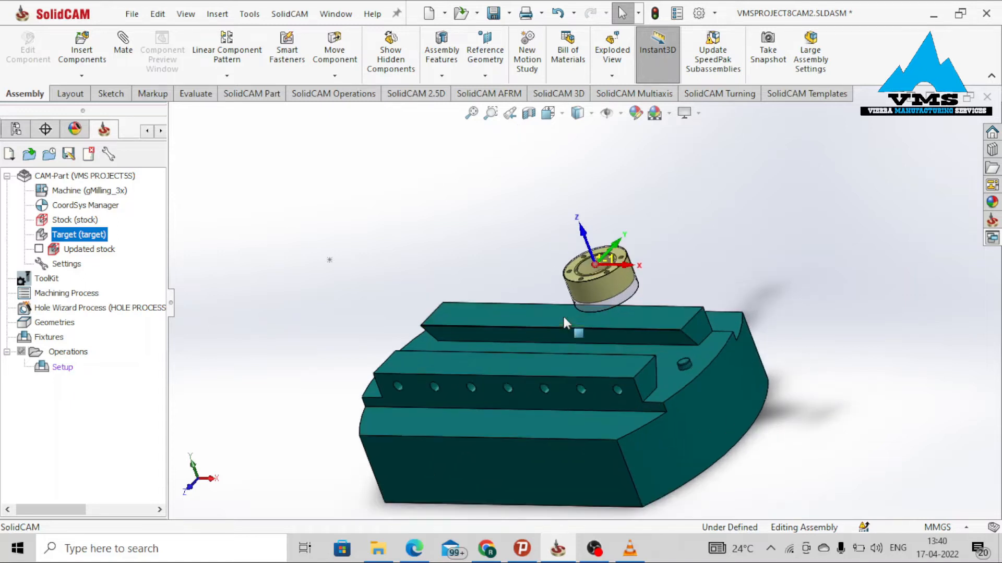
middle_click_drag(651, 346, 651, 316)
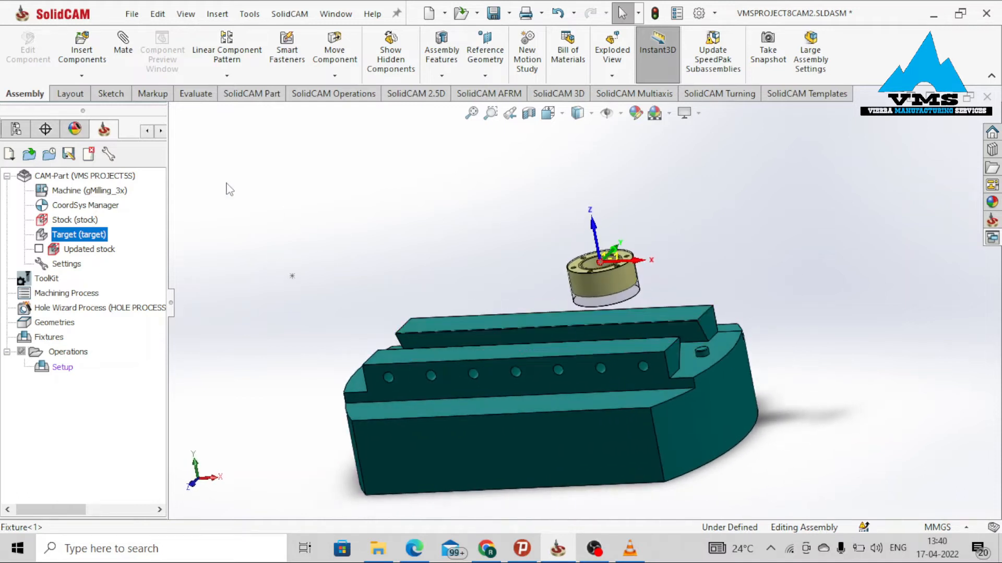
left_click(125, 58)
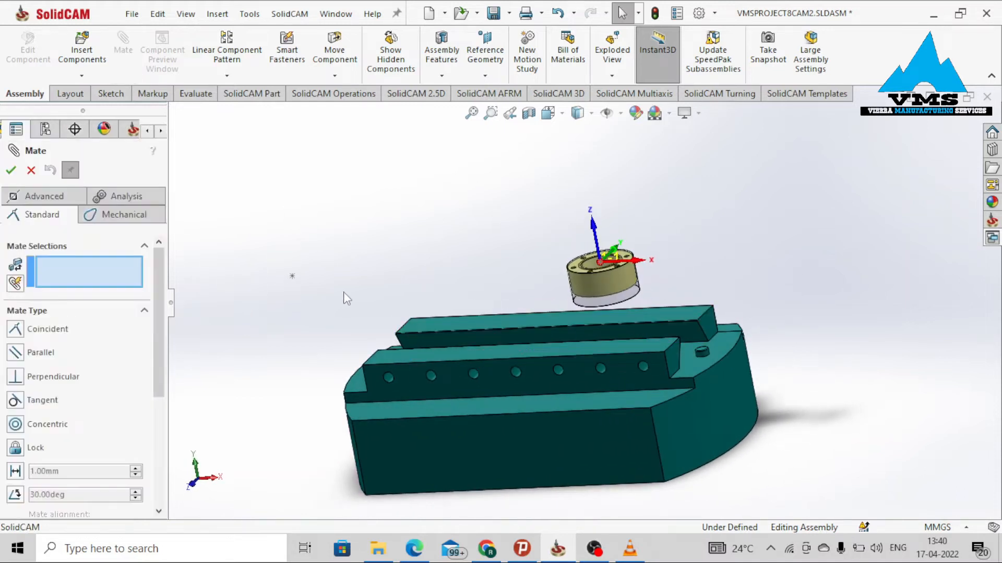
left_click(43, 201)
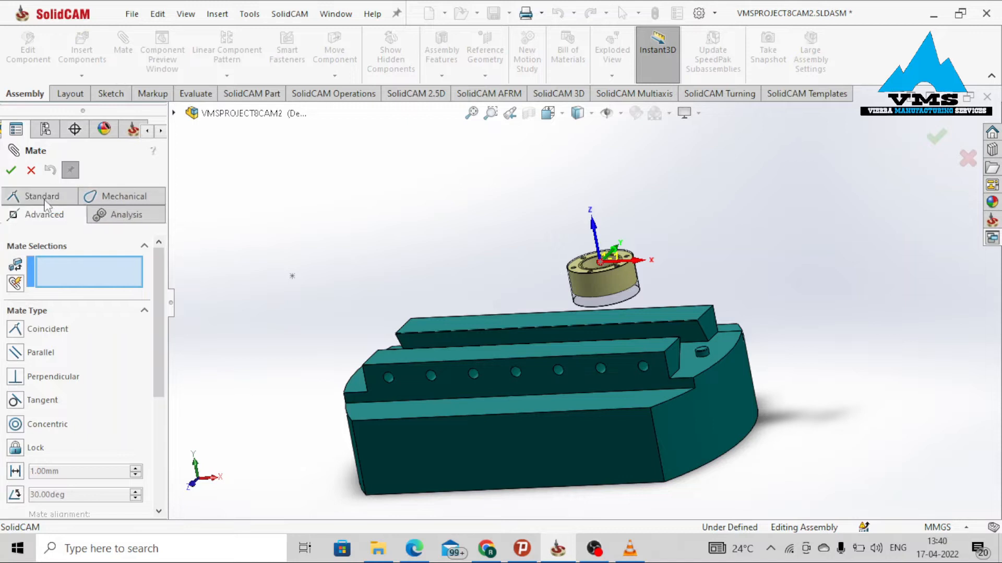
left_click(36, 372)
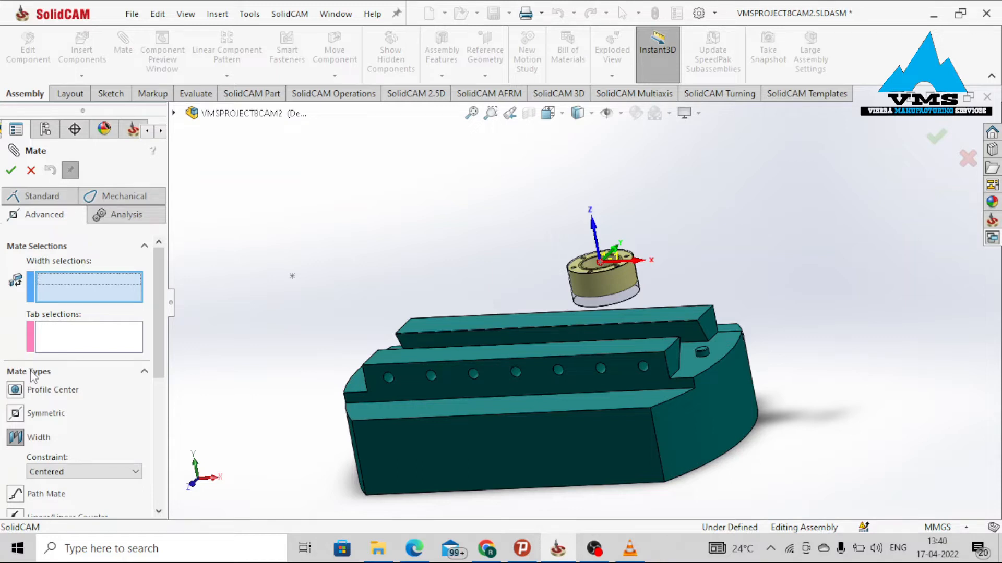
middle_click_drag(274, 401, 562, 387)
left_click(434, 387)
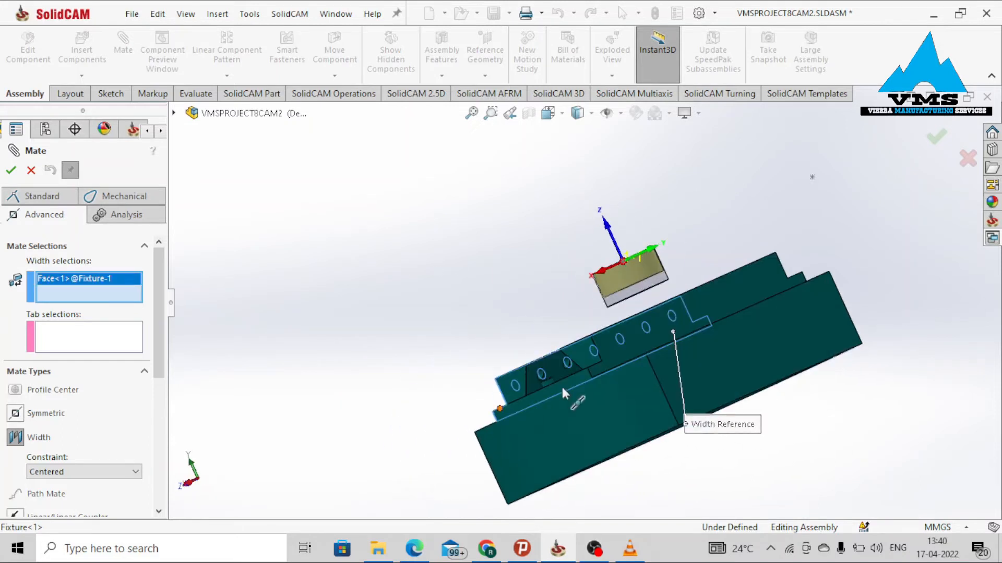
left_click(667, 340)
middle_click_drag(666, 340, 428, 358)
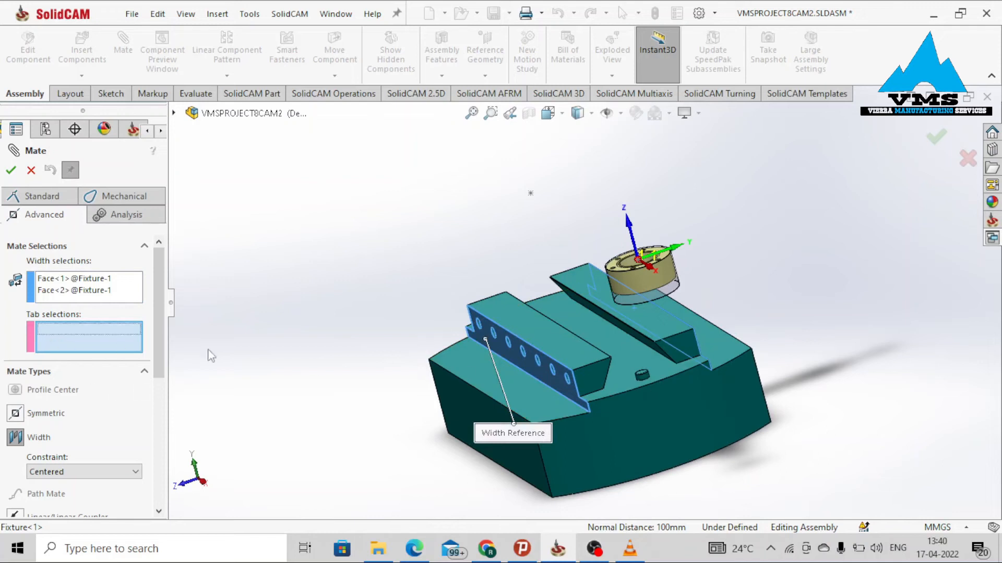
scroll(549, 345, "down", 2)
left_click(775, 246)
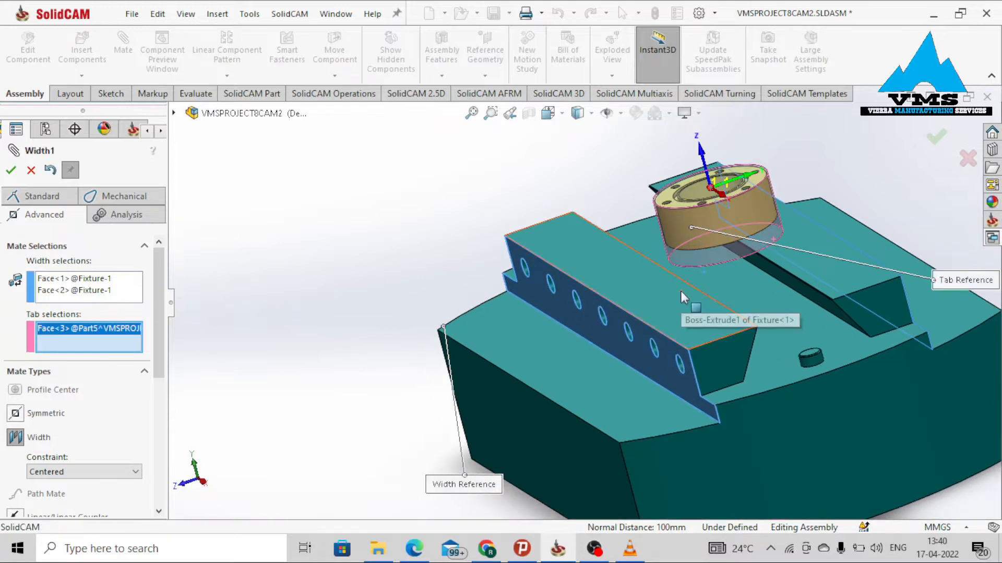
key("Return")
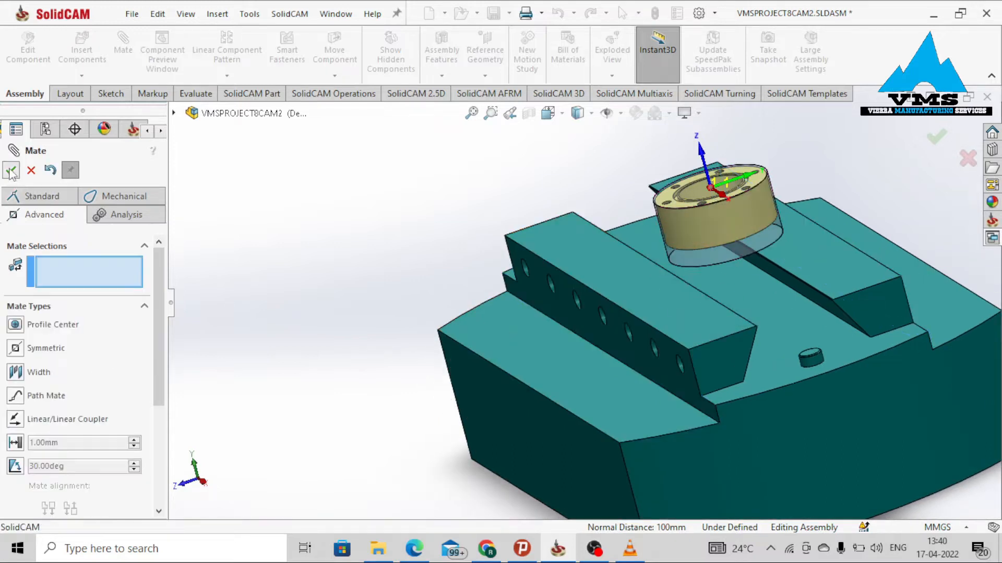
Add a second centered Width mate between the rail's two end faces and the stock cylinder.
left_click(42, 371)
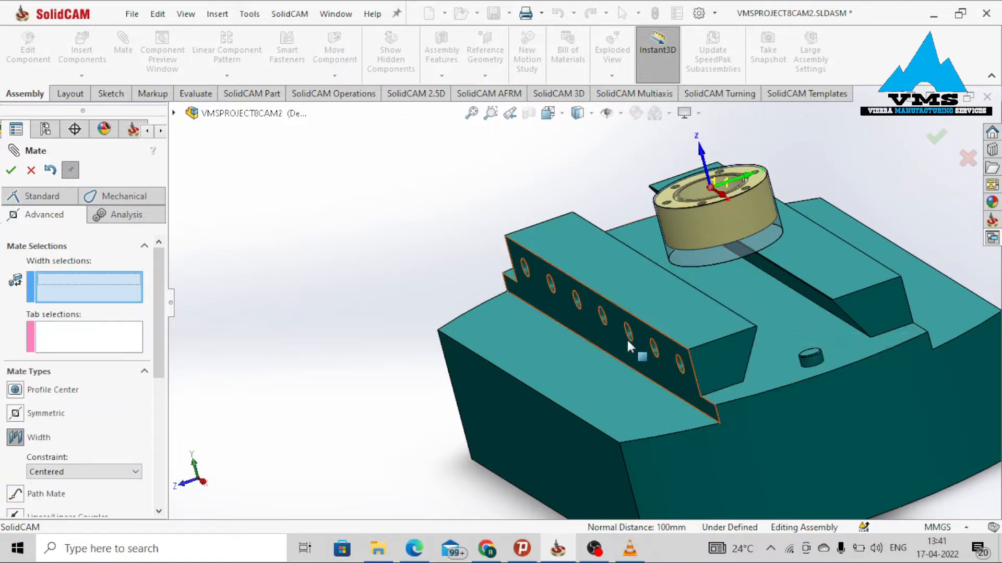
left_click(722, 358)
middle_click_drag(714, 357, 534, 320)
left_click(417, 239)
left_click(535, 319)
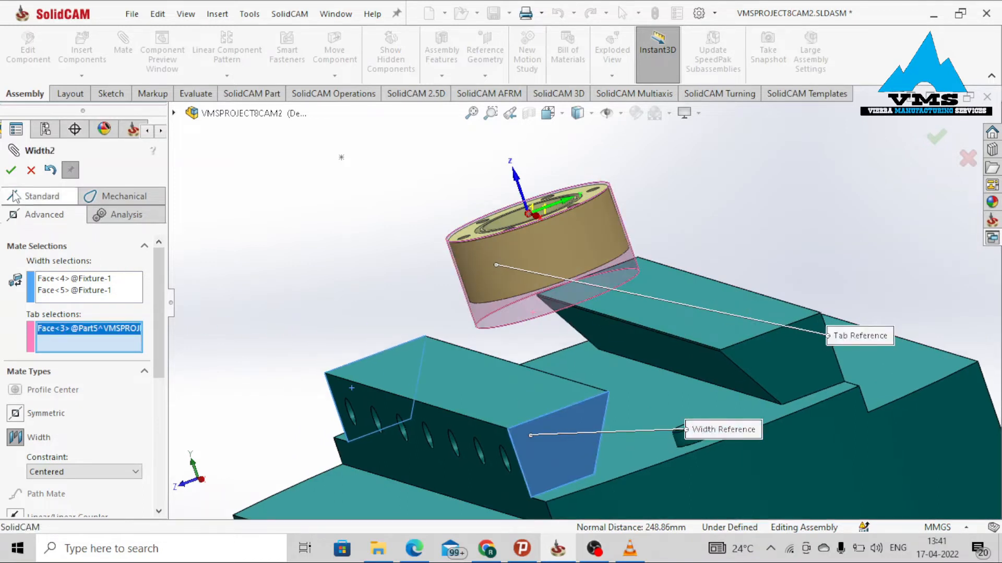
left_click(11, 170)
Mate the stock cylinder's bottom face coincident with the rail's top face and close the Mate command.
scroll(612, 277, "up", 5)
scroll(593, 327, "down", 5)
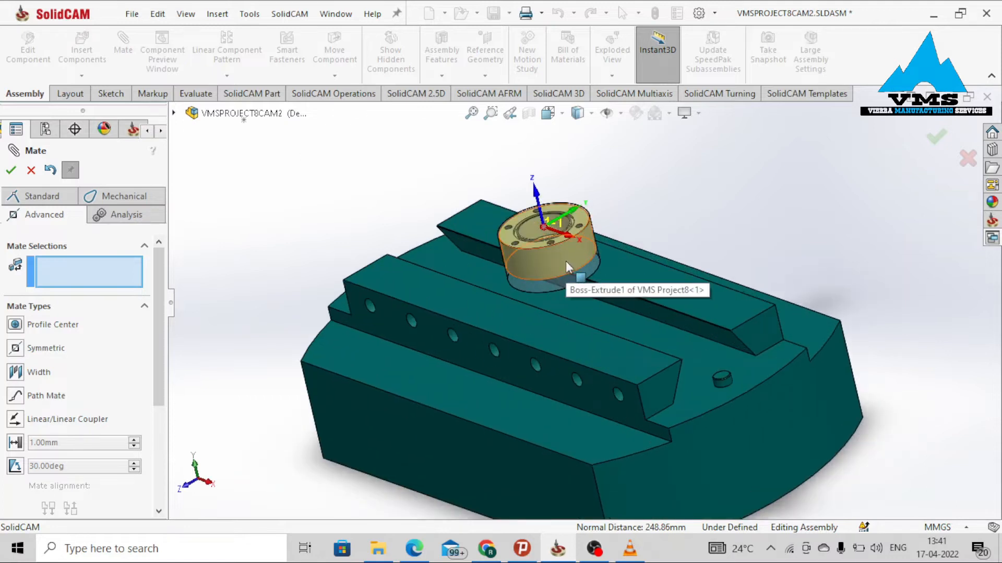
scroll(505, 333, "down", 3)
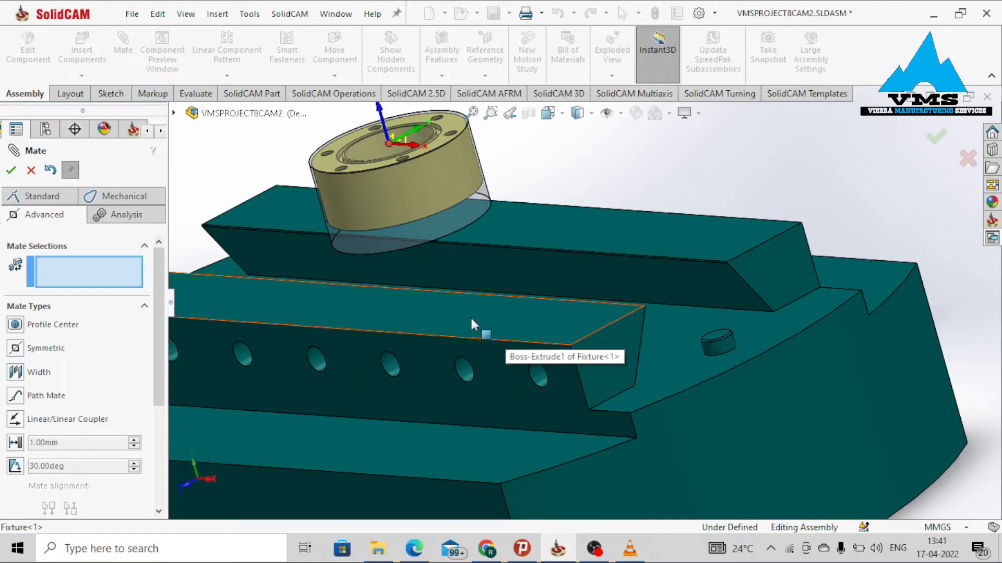
scroll(471, 325, "up", 3)
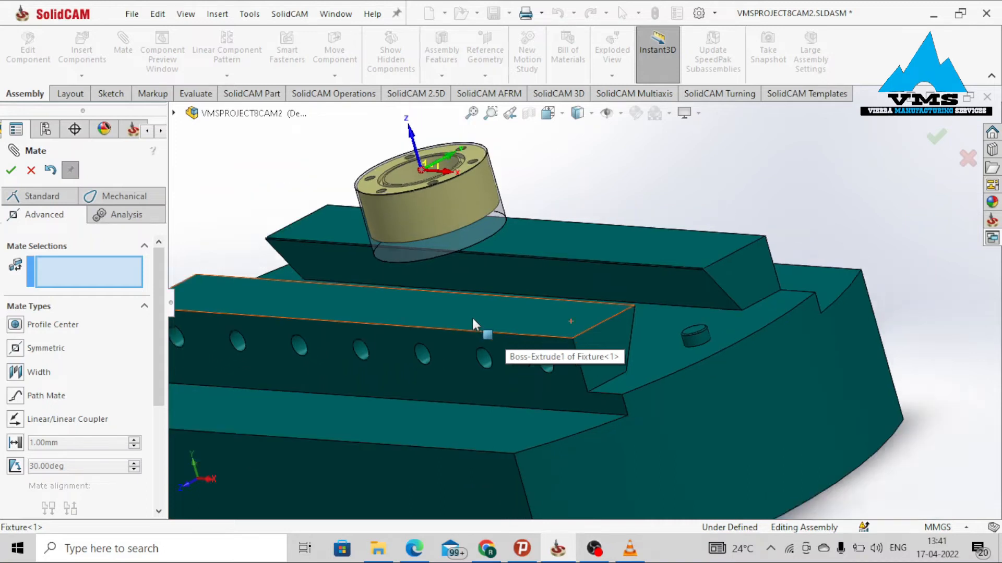
middle_click_drag(438, 311, 453, 283)
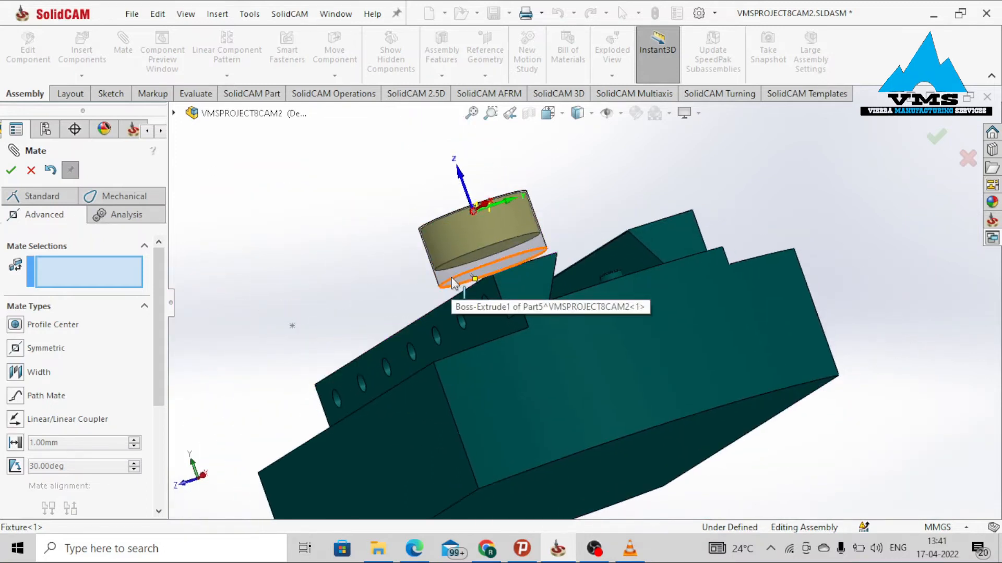
left_click(43, 201)
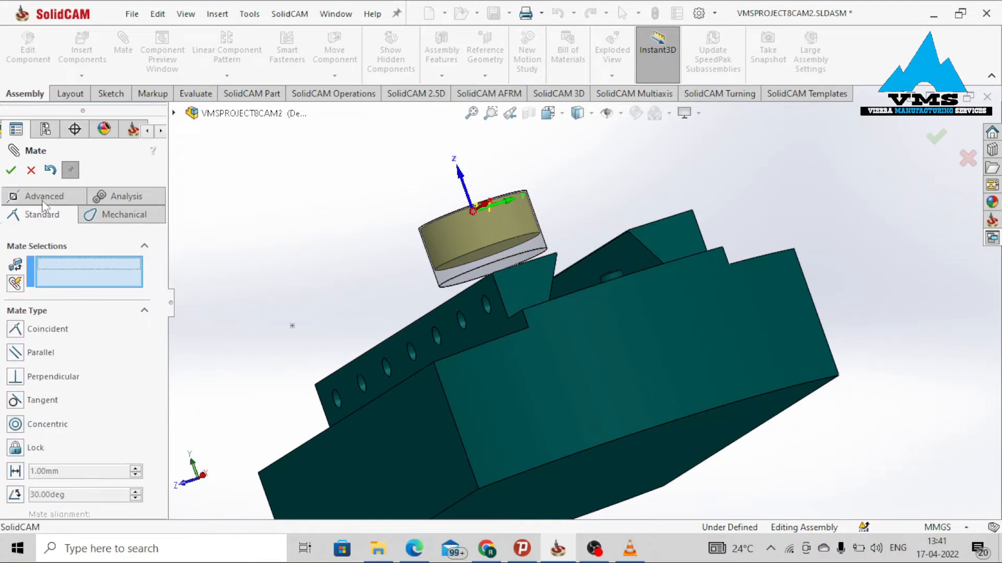
middle_click_drag(518, 270, 456, 264)
scroll(565, 233, "down", 3)
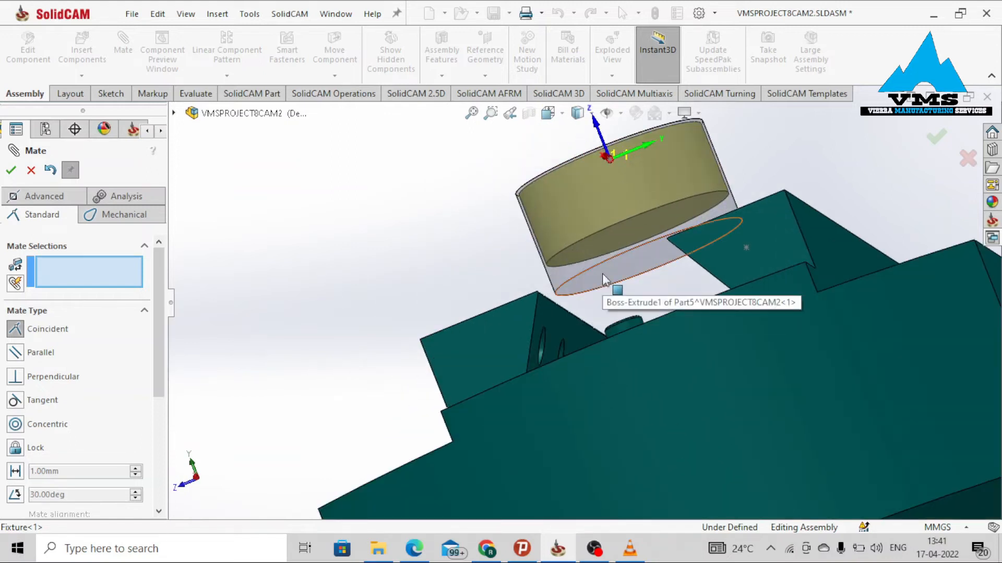
left_click(602, 273)
middle_click_drag(602, 273, 641, 380)
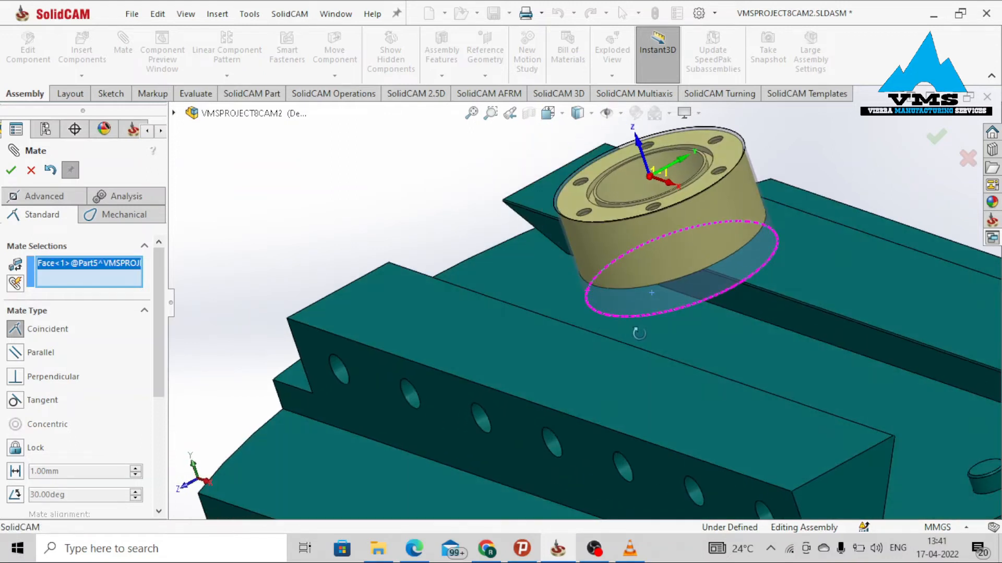
left_click(575, 368)
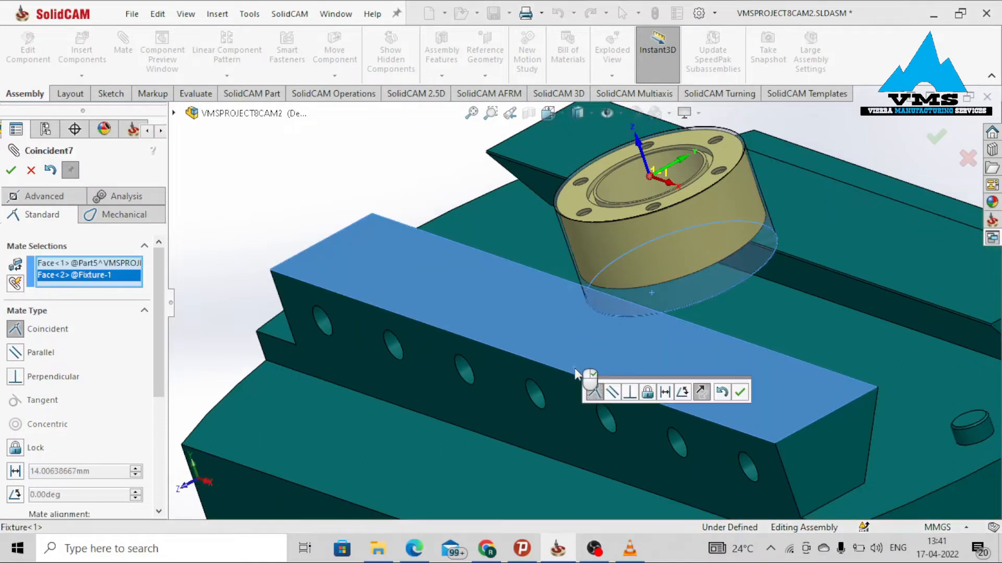
left_click(747, 387)
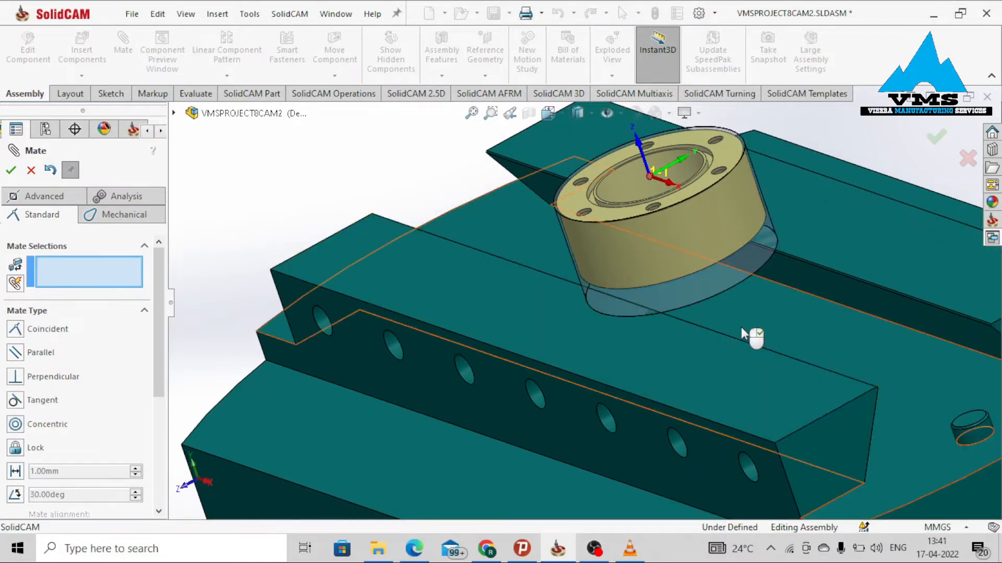
scroll(742, 331, "up", 3)
mouse_move(678, 333)
middle_mouse_down()
mouse_move(716, 344)
mouse_move(699, 306)
mouse_move(673, 320)
middle_mouse_up()
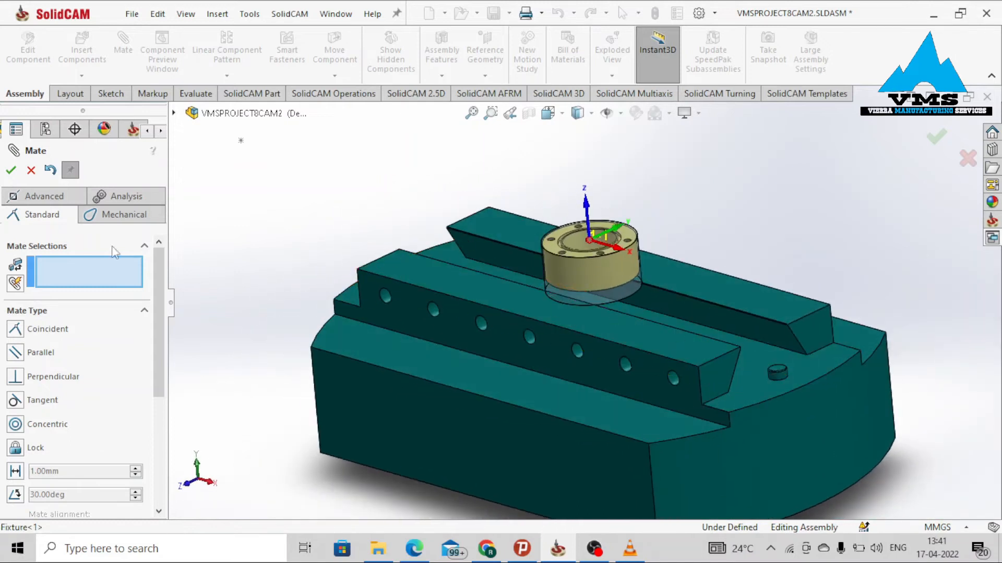
left_click(19, 169)
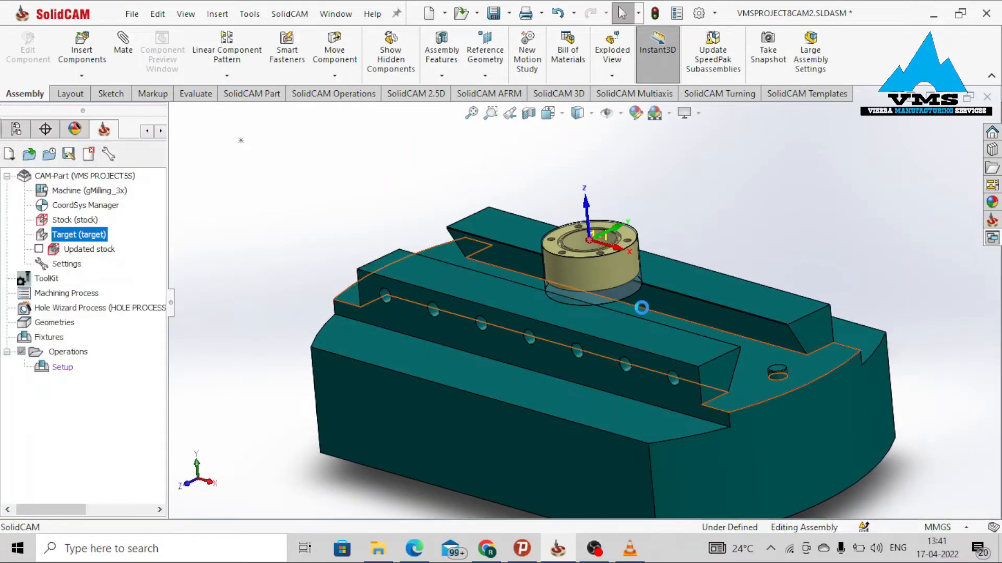
Try to drag the flange component to check that it is held in place on the fixture.
scroll(681, 295, "down", 4)
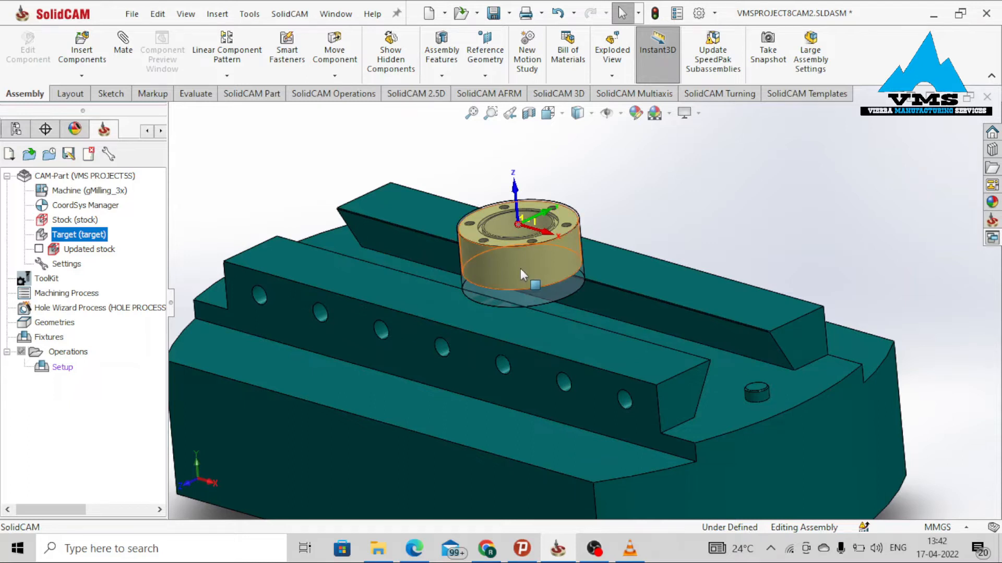
left_click_drag(521, 268, 530, 254)
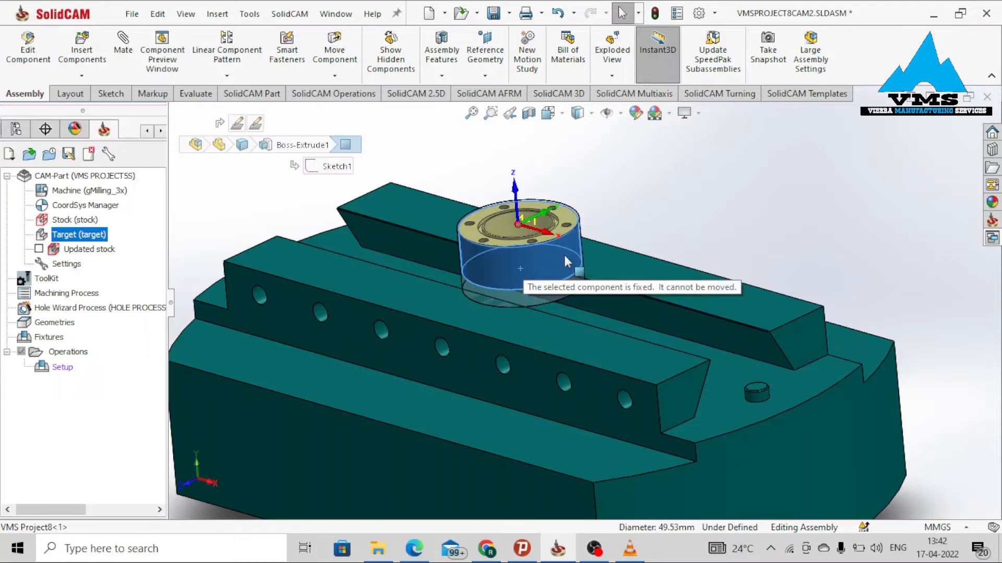
left_click_drag(637, 233, 671, 250)
scroll(751, 259, "up", 4)
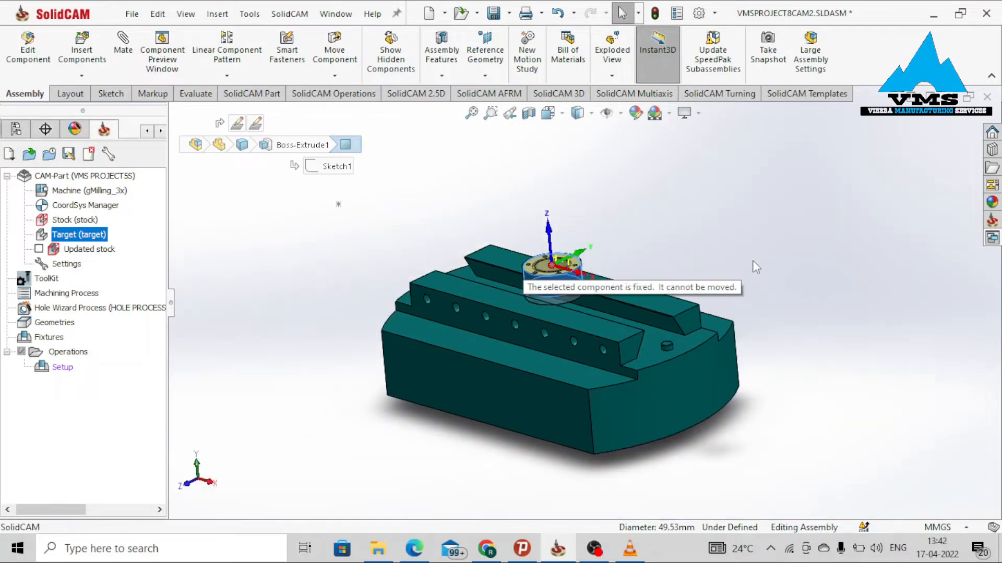
Fix the fixture component in place in the assembly.
left_click(774, 201)
scroll(677, 412, "down", 2)
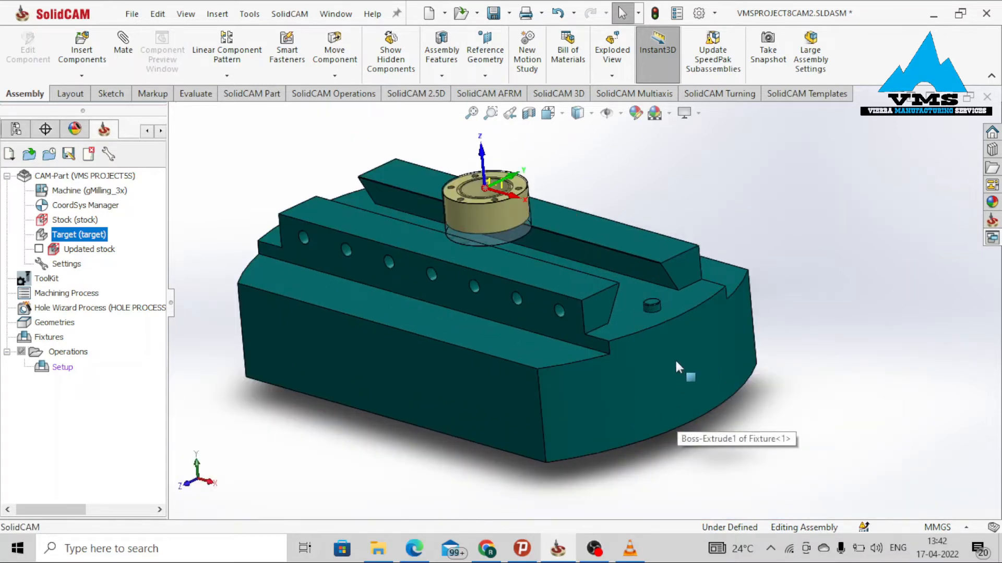
left_click(675, 360)
middle_click_drag(660, 376, 680, 364)
left_click(725, 215)
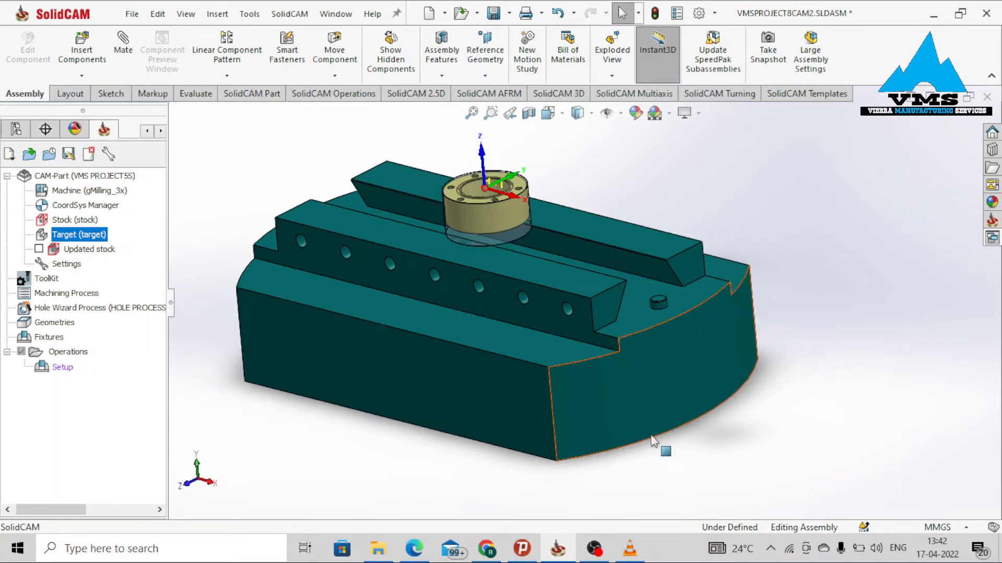
left_click(604, 392)
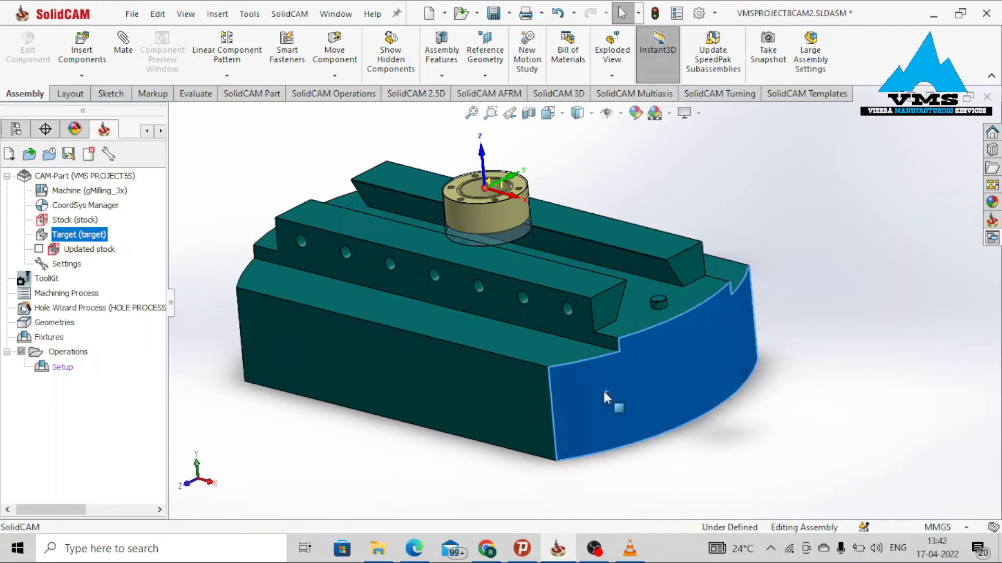
right_click(570, 397)
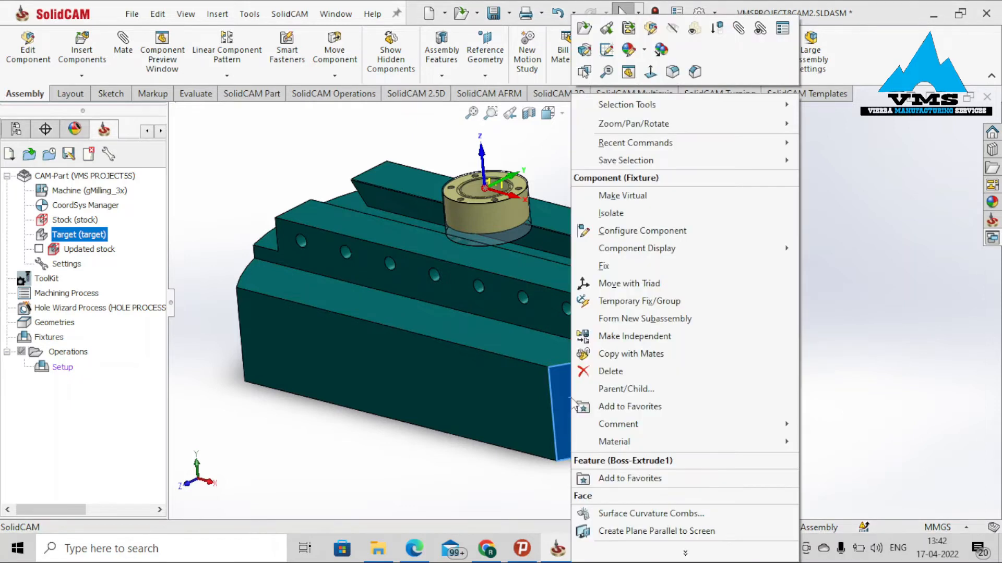
left_click(604, 266)
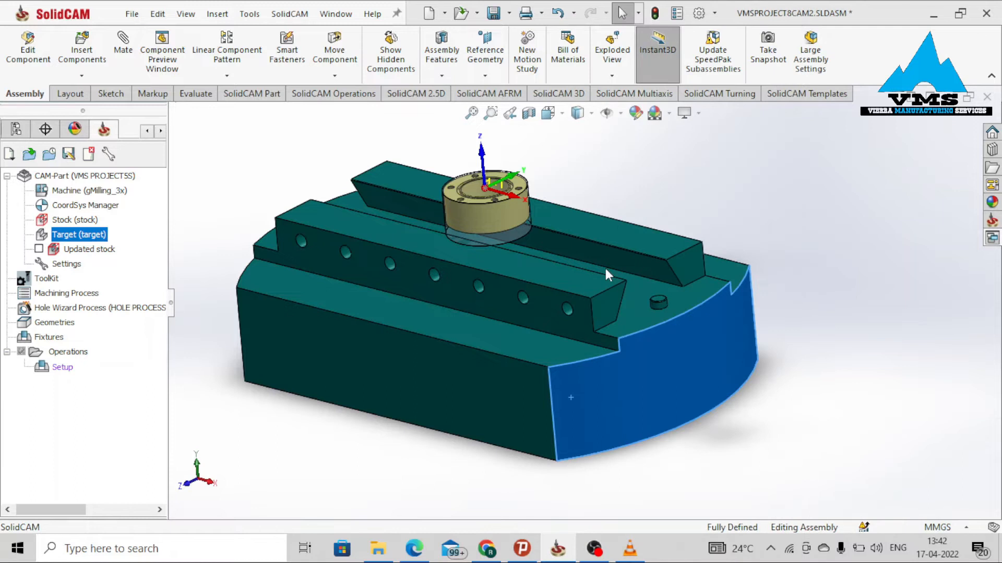
Try to drag the fixture and the flange to check that both are held in place.
left_click_drag(689, 346, 590, 428)
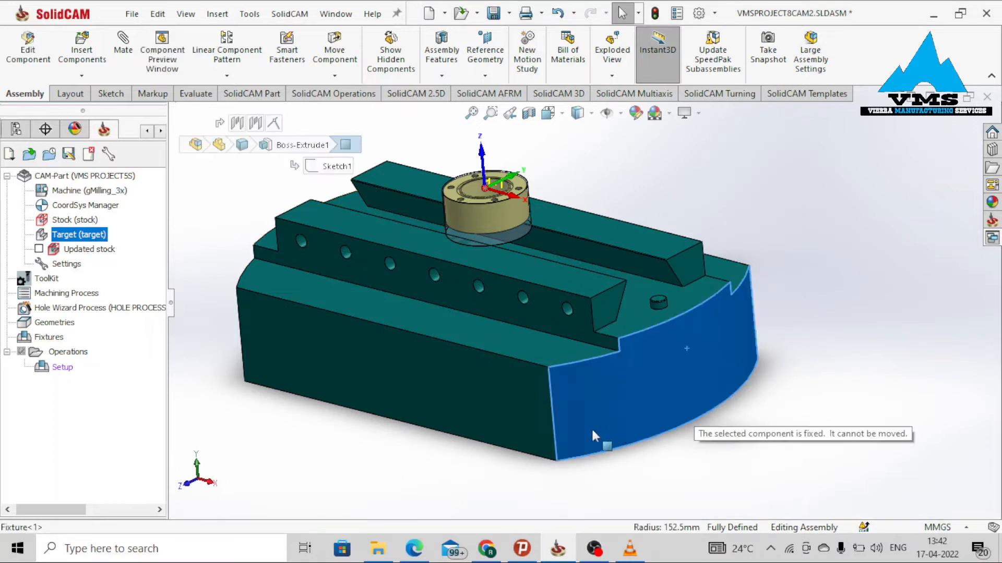
left_click(599, 197)
left_click_drag(517, 221, 511, 241)
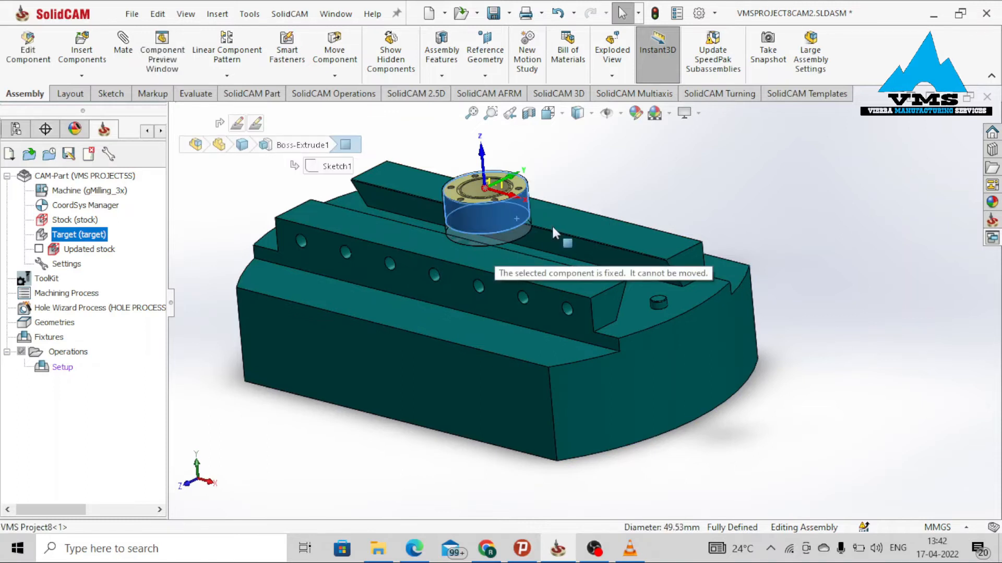
middle_click_drag(521, 274, 518, 314)
scroll(520, 308, "up", 4)
scroll(525, 249, "down", 4)
scroll(527, 250, "up", 1)
middle_click_drag(654, 344, 667, 329)
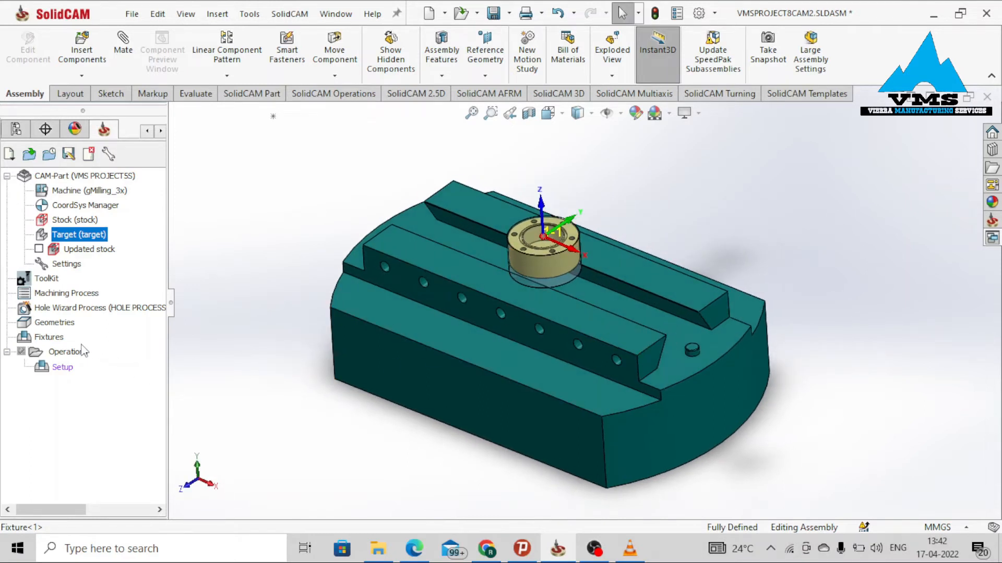
Add a SolidCAM fixture named clamping fixture, selecting the fixture solid as its model, preview it and confirm.
left_click(365, 365)
left_click(302, 413)
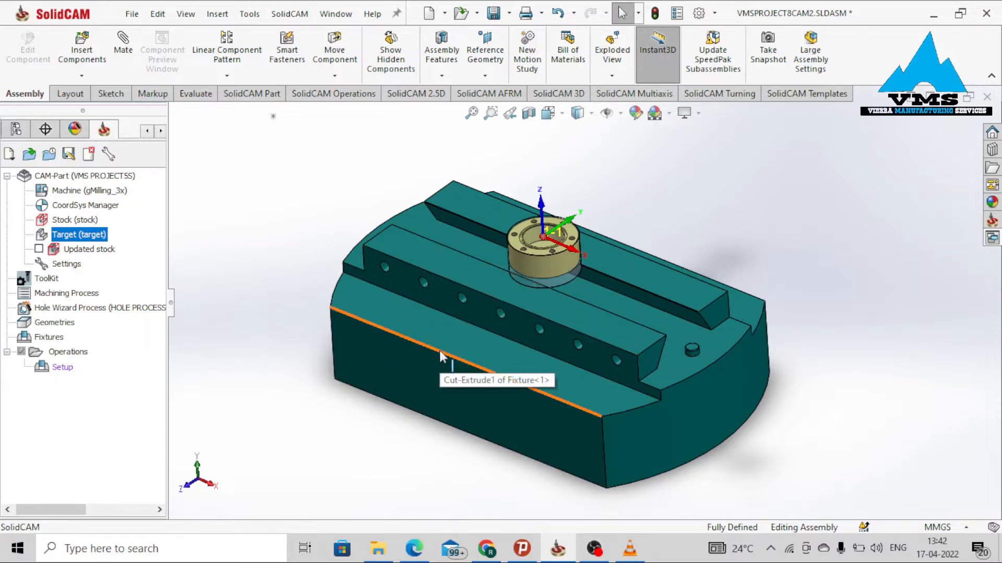
scroll(553, 364, "up", 3)
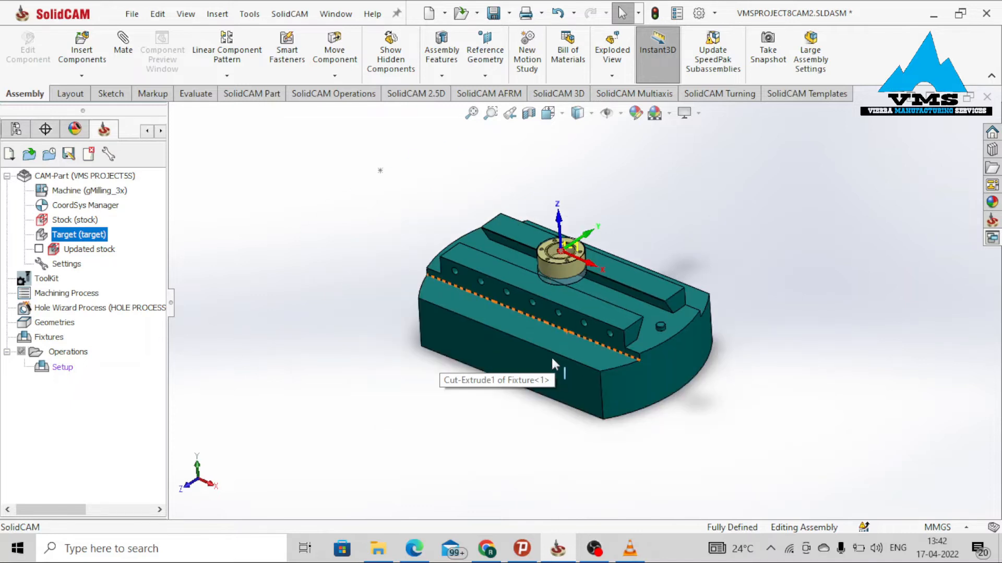
scroll(551, 356, "down", 3)
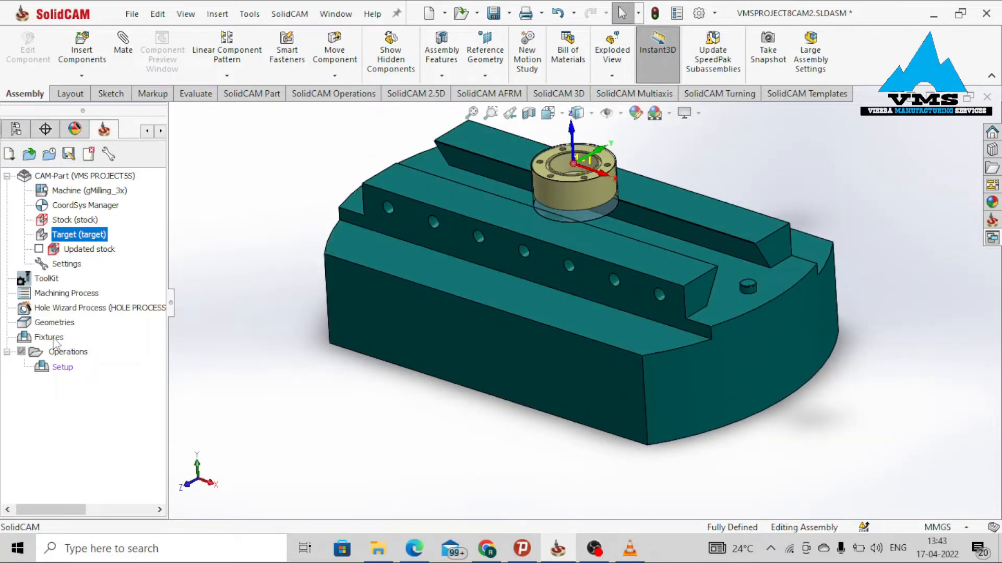
left_click(53, 338)
right_click(53, 338)
left_click(77, 345)
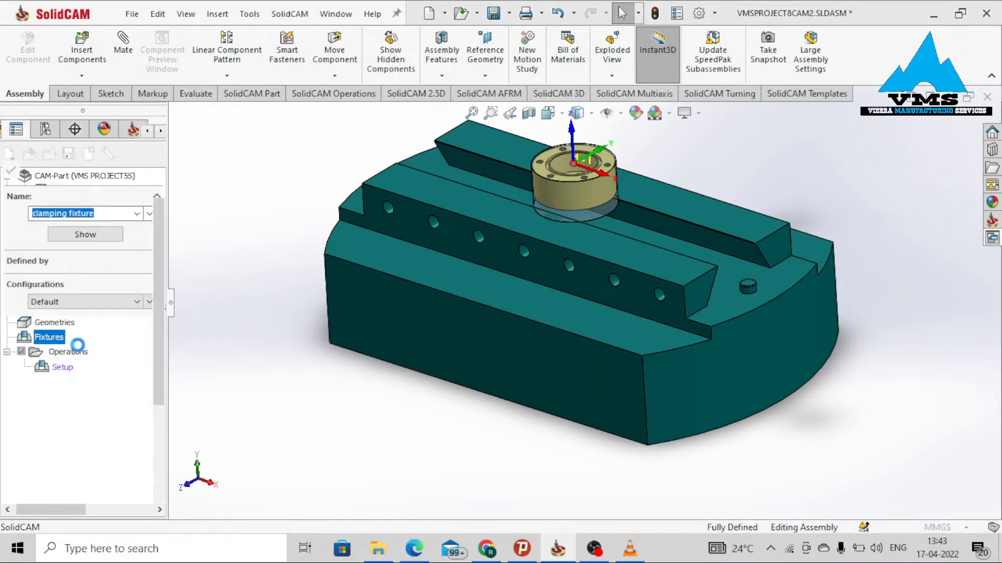
left_click(113, 380)
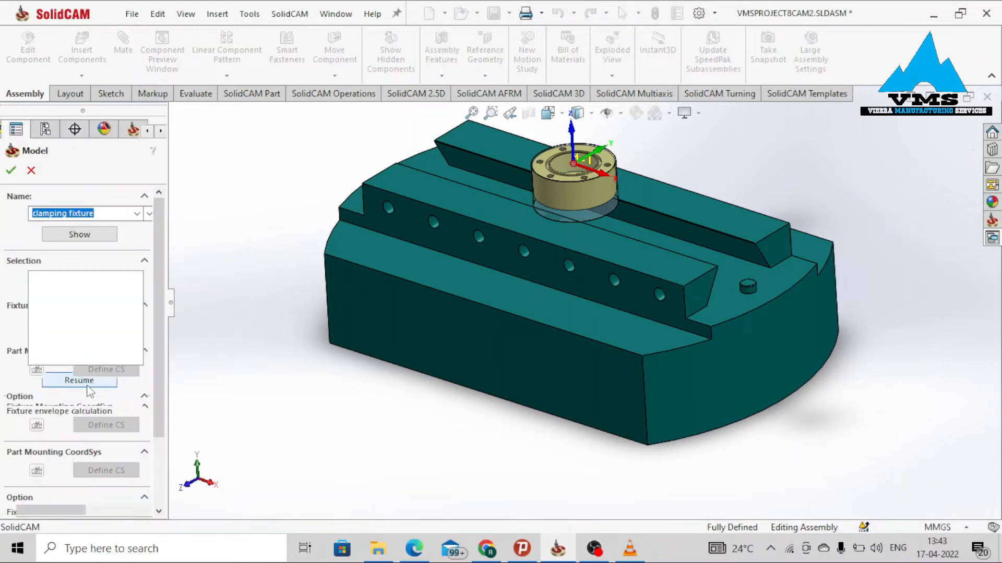
left_click(446, 308)
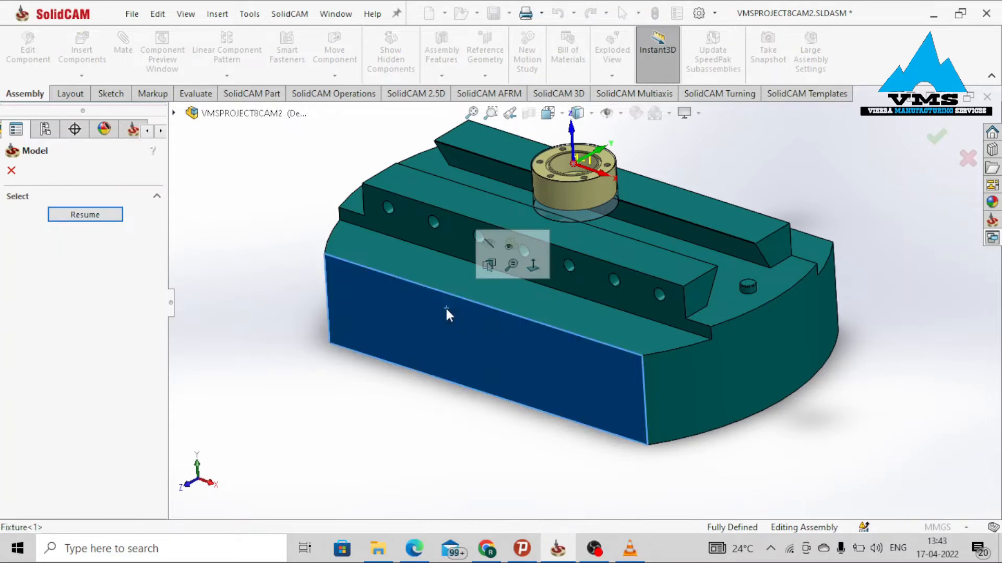
left_click(85, 214)
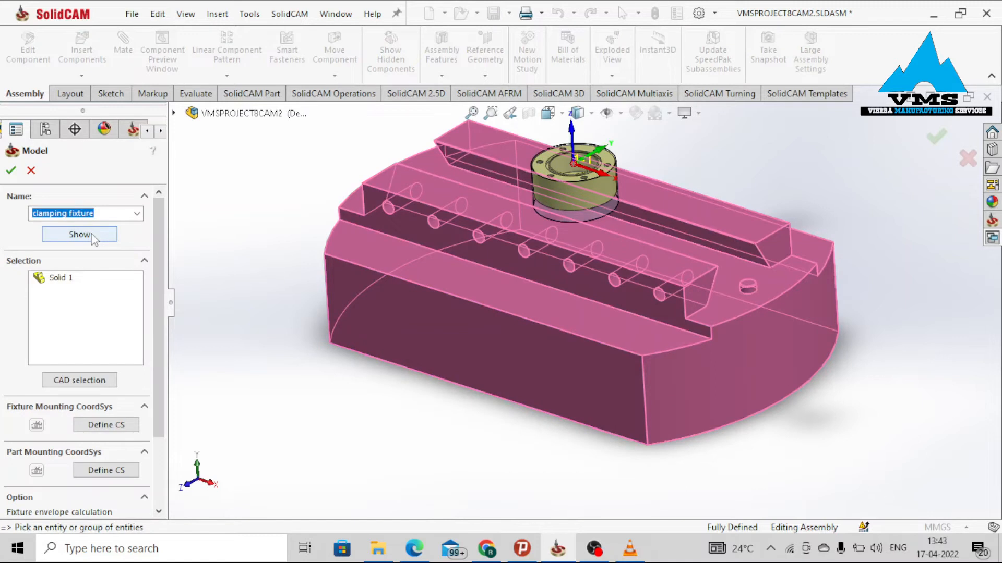
left_click(80, 234)
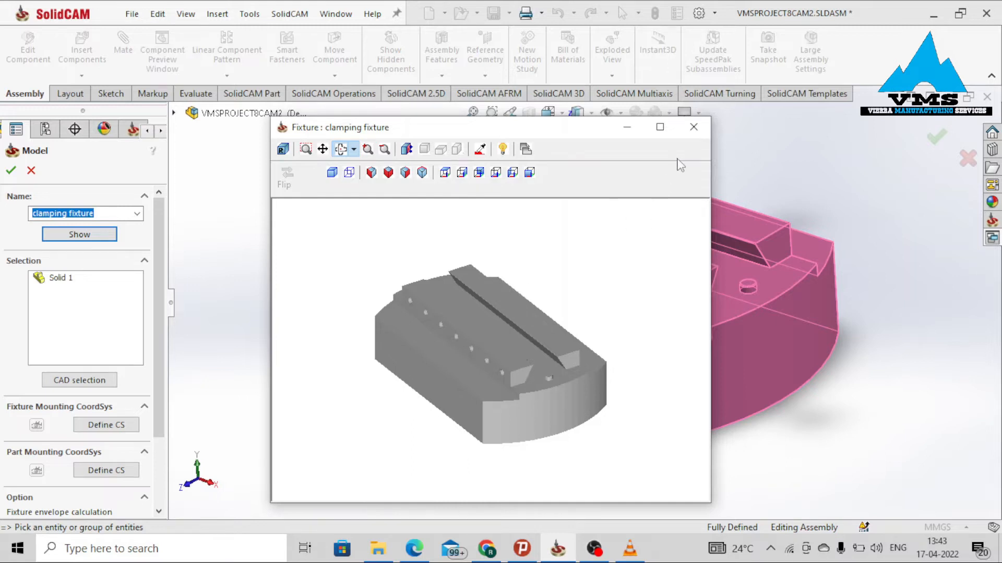
left_click(694, 126)
left_click(12, 171)
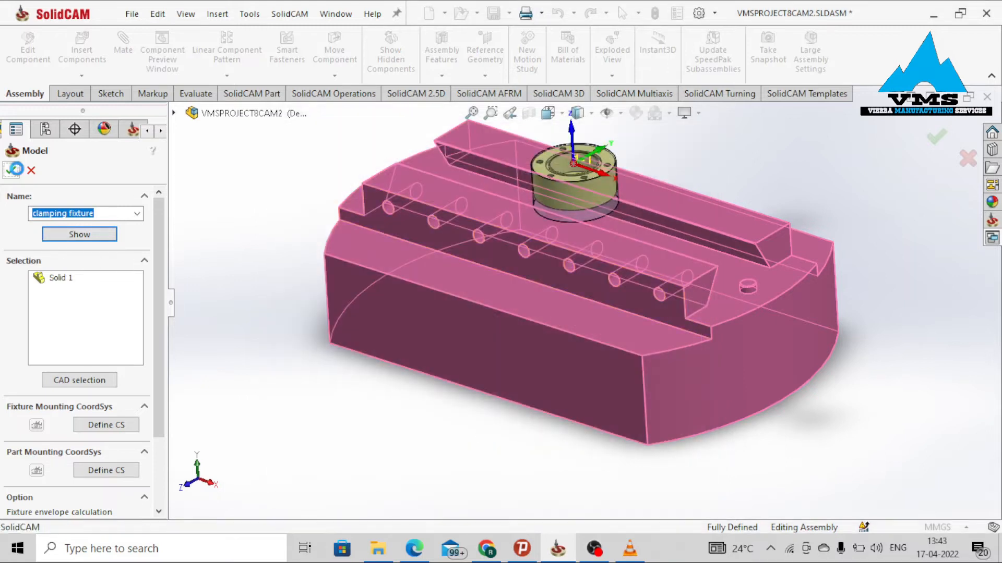
Start a new Face Milling operation from the 2.5D milling commands.
scroll(638, 200, "up", 2)
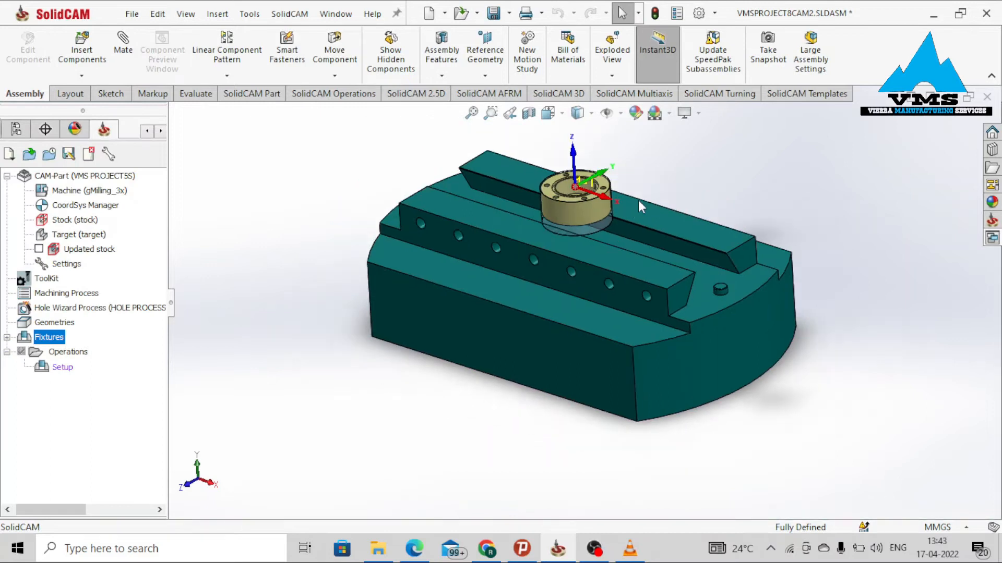
scroll(643, 186, "down", 3)
scroll(651, 276, "down", 3)
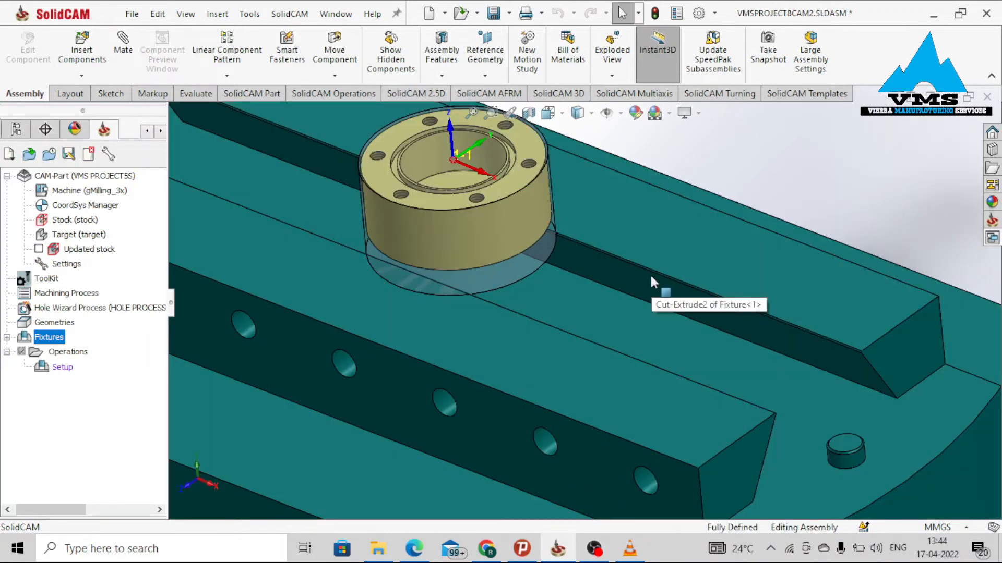
scroll(651, 278, "up", 3)
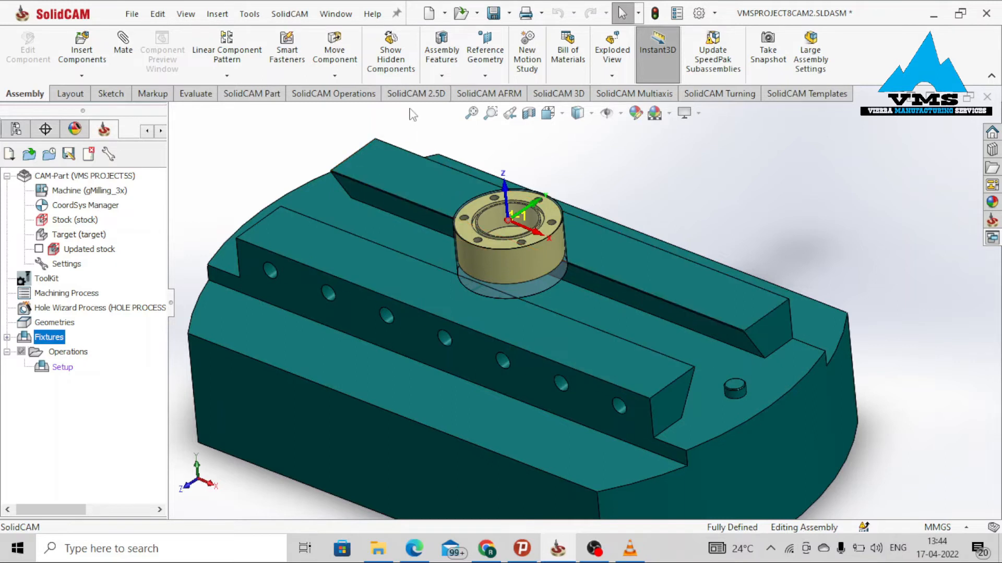
left_click(416, 94)
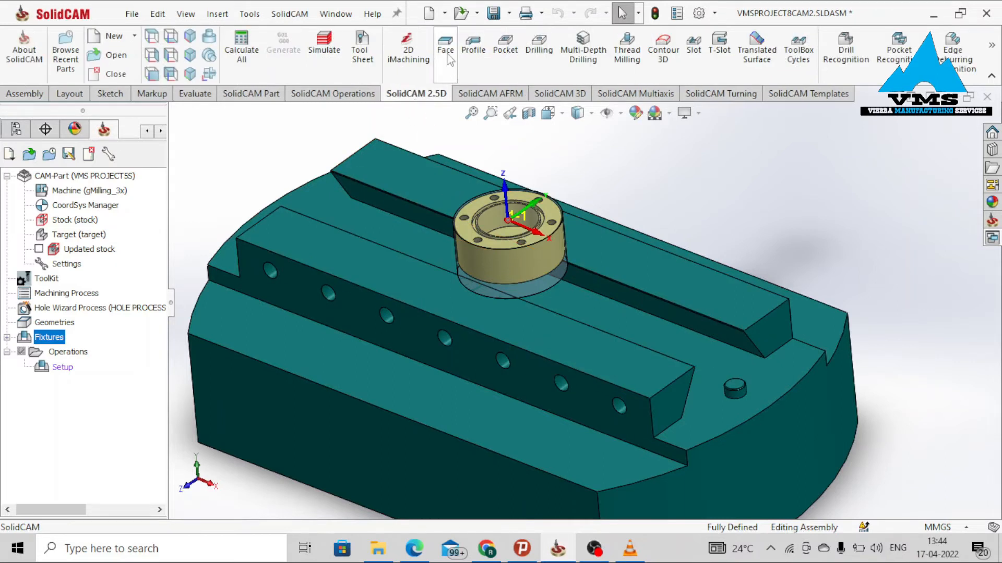
left_click(448, 57)
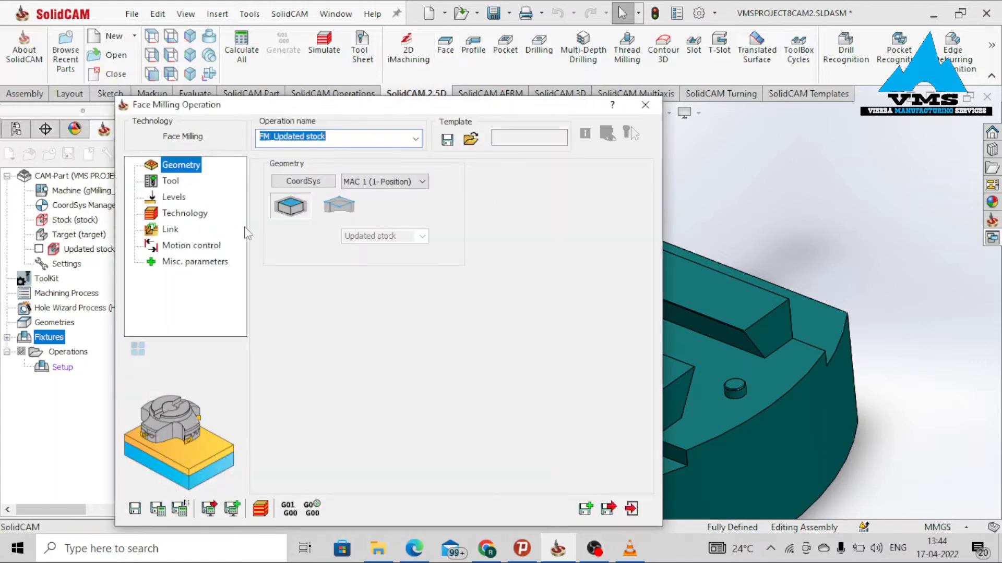
Define the operation's face mill in inches with a 2 in diameter and 5 in total length.
left_click(176, 182)
left_click(347, 434)
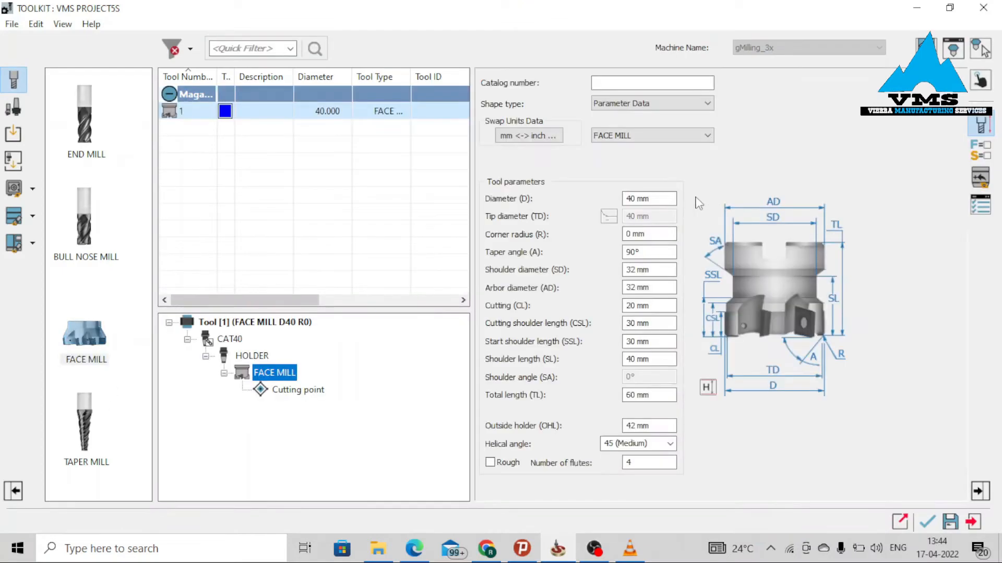
left_click(503, 135)
left_click(570, 152)
left_click(671, 203)
type("2")
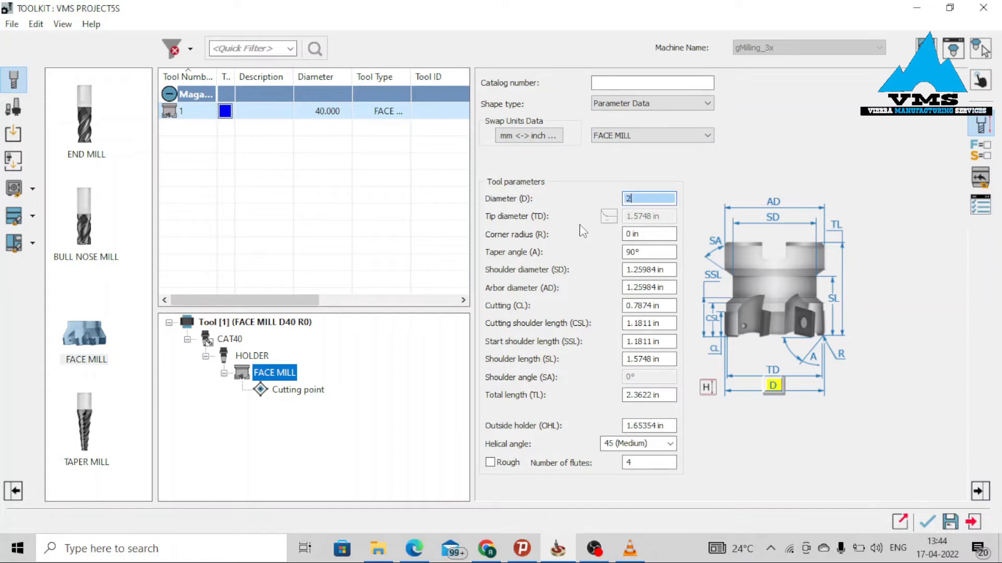
left_click(667, 395)
type("5")
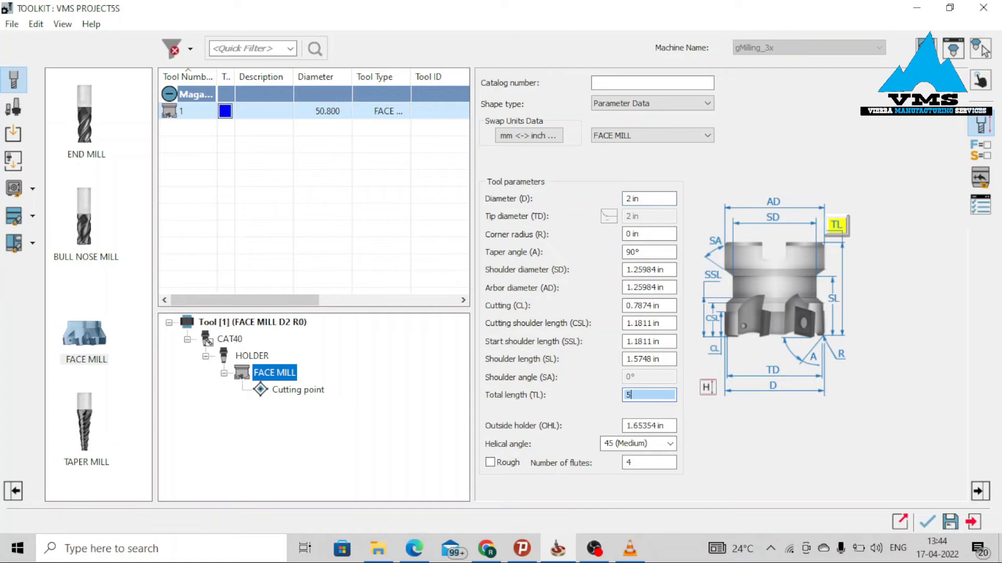
key("shift+Tab")
left_click(927, 521)
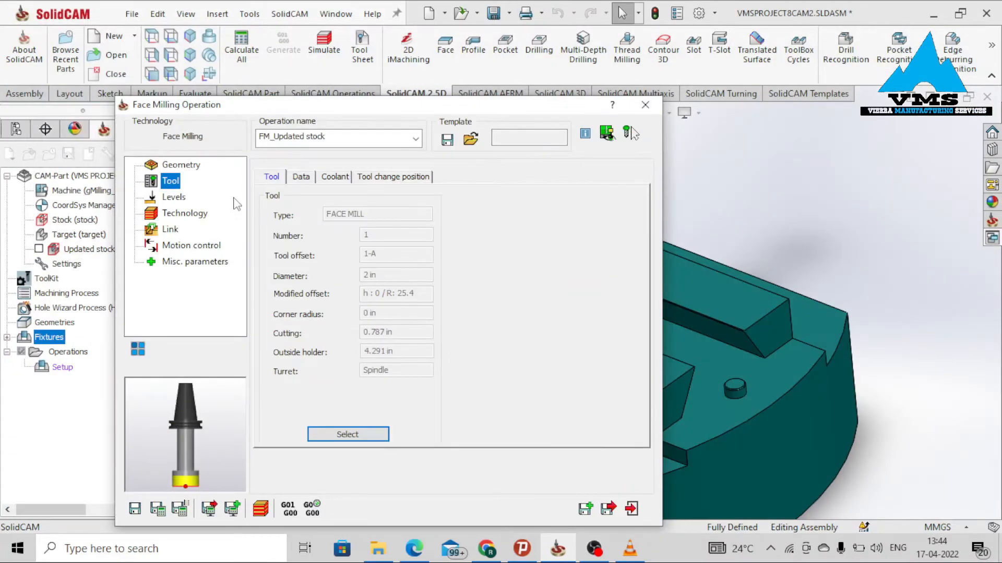
Set the upper milling level by picking the flange's top face.
left_click(174, 197)
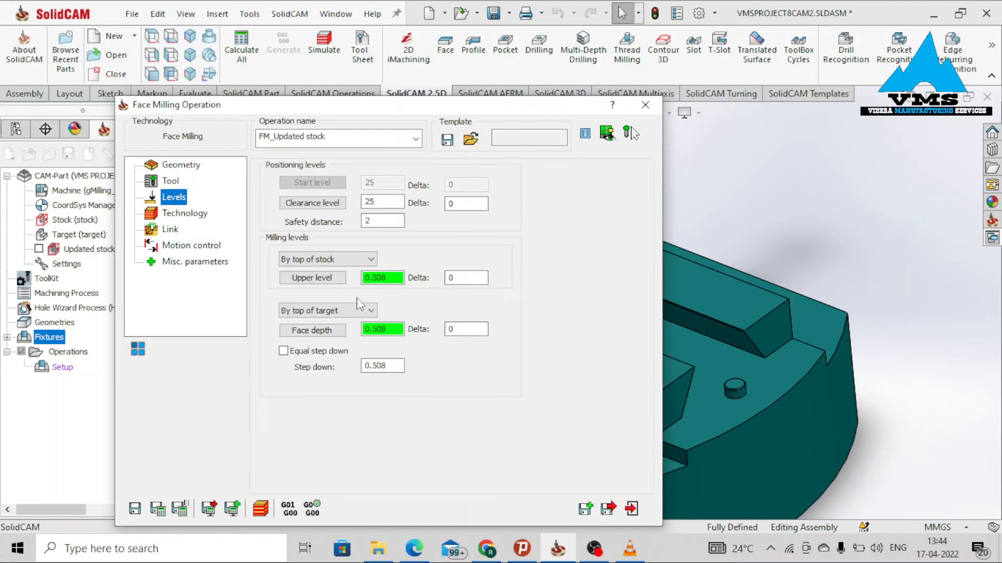
left_click(338, 283)
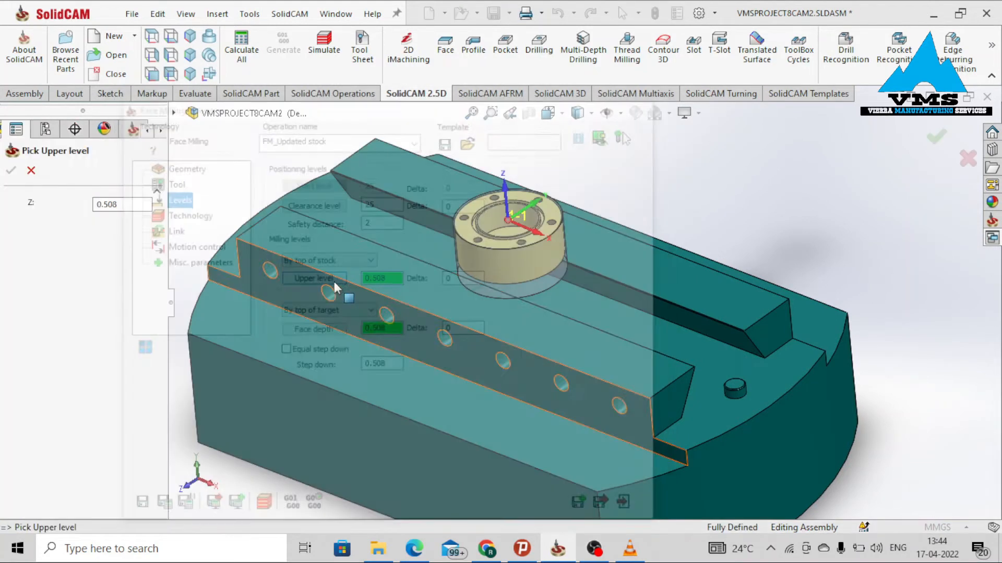
scroll(569, 274, "down", 5)
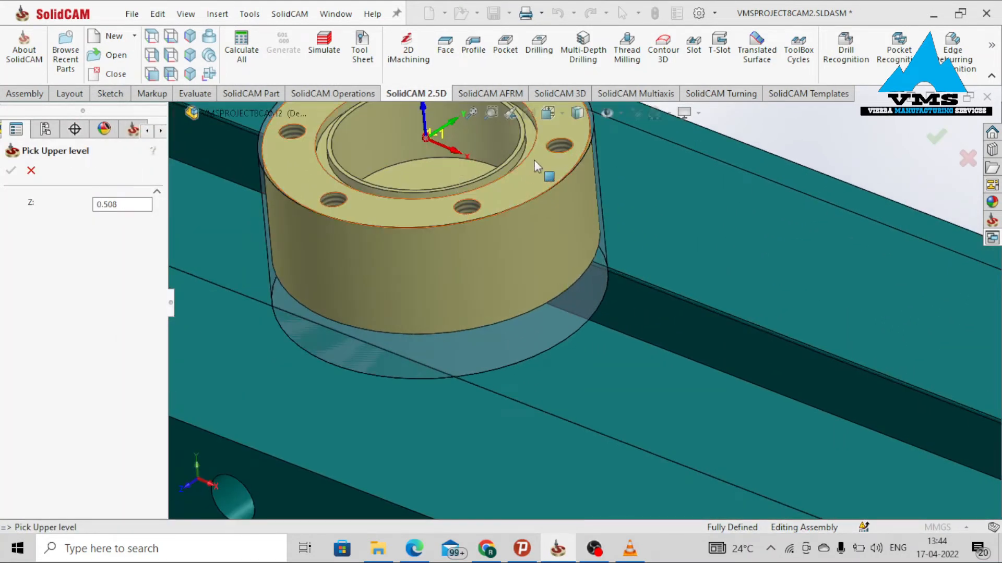
left_click(537, 161)
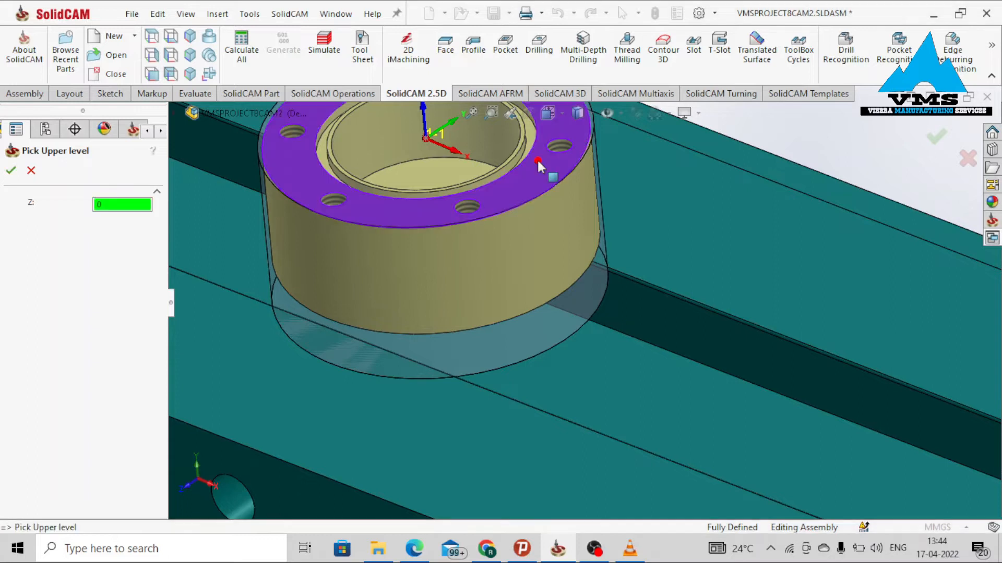
left_click(11, 170)
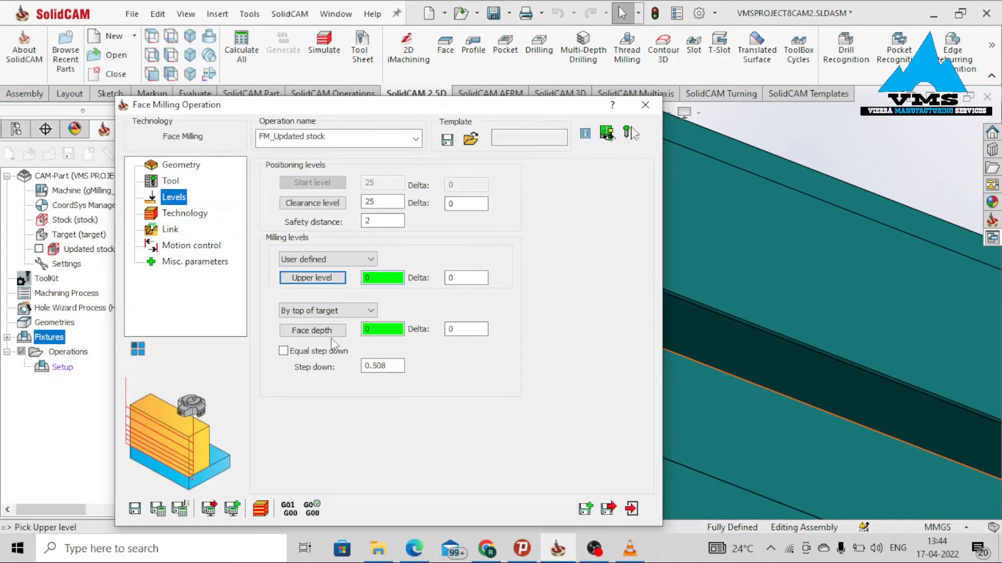
Set the face depth by picking the flange's top face.
left_click(324, 332)
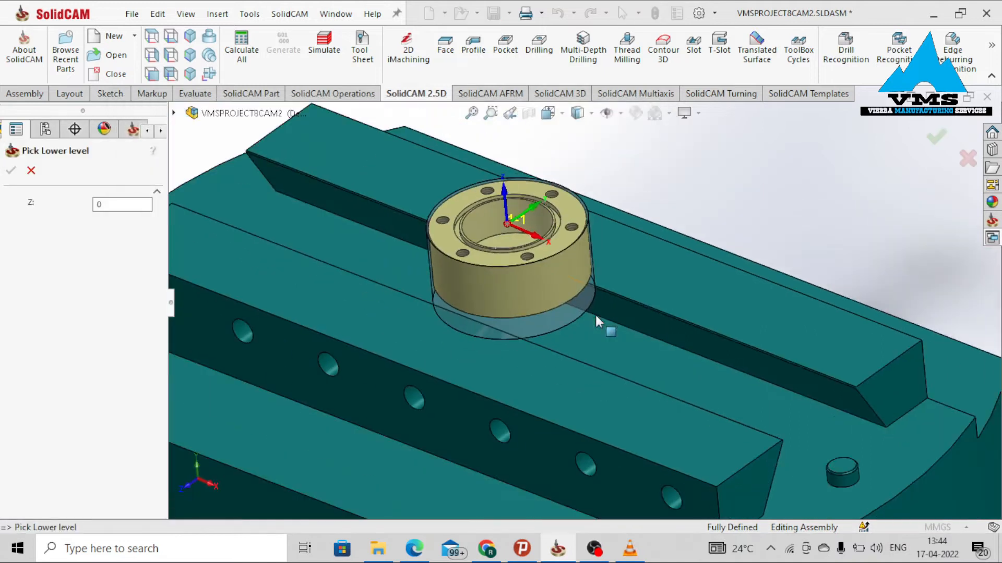
scroll(579, 310, "down", 5)
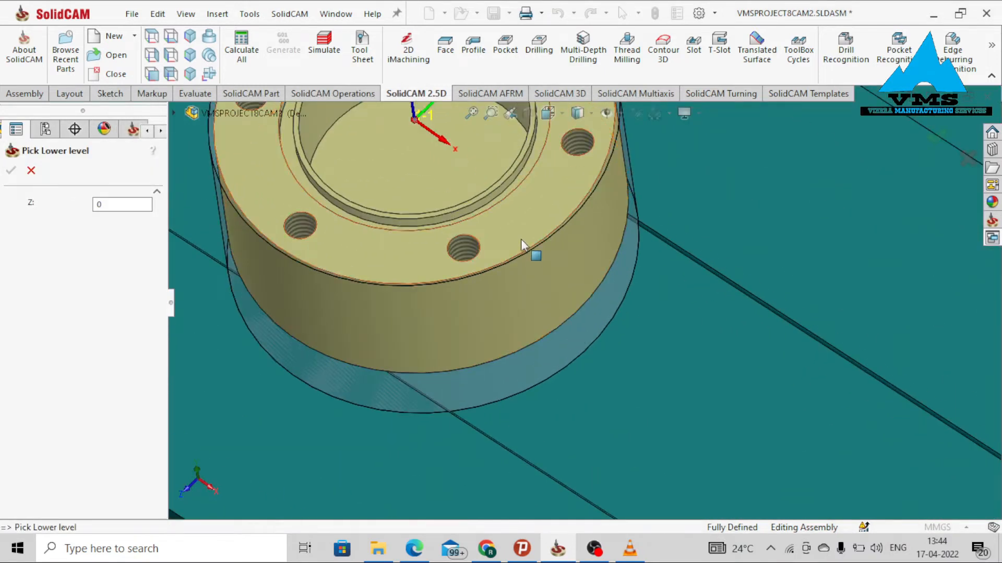
left_click(521, 240)
scroll(521, 241, "up", 4)
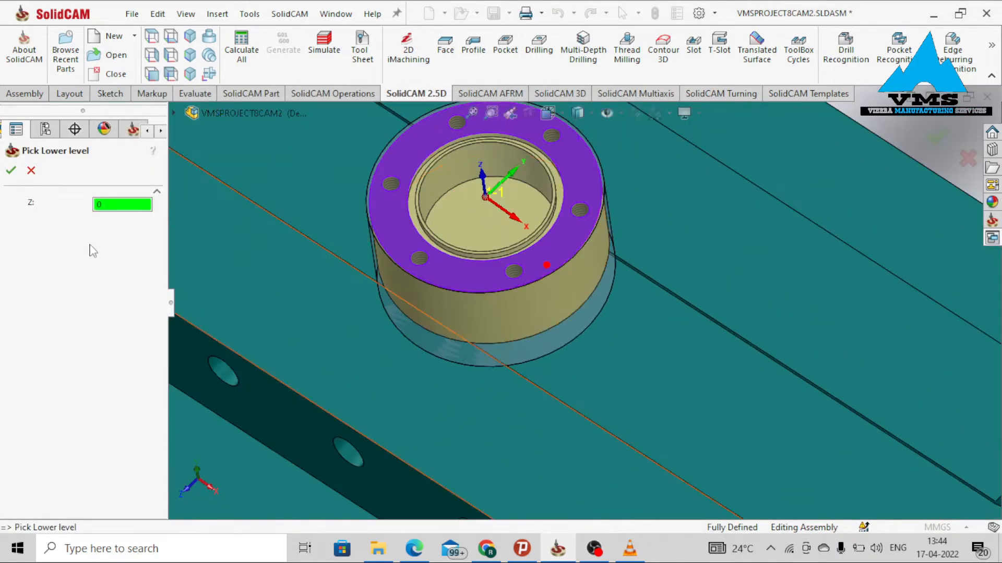
left_click(24, 176)
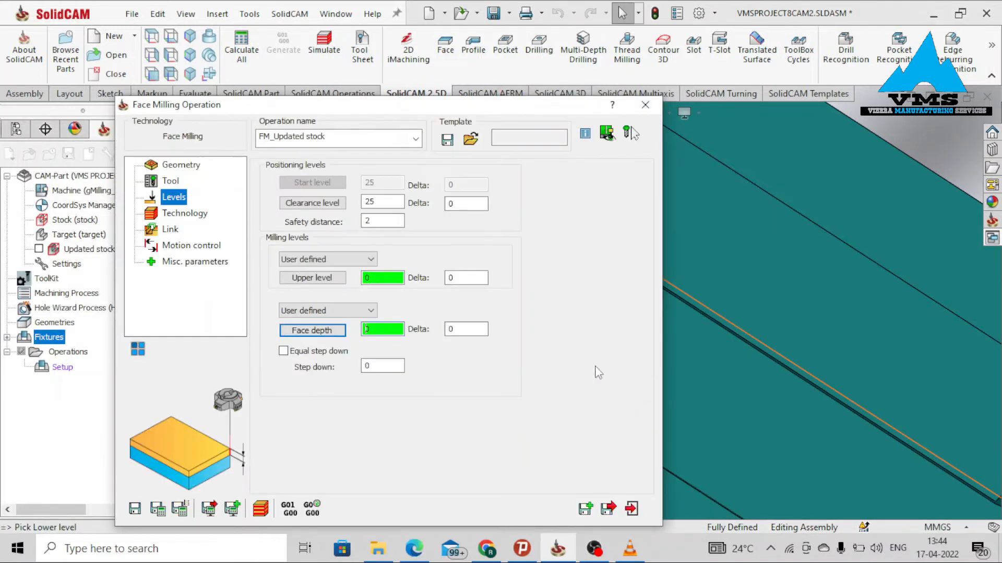
Enable equal step down for the face depth and set the face milling technology to Contour.
left_click(316, 352)
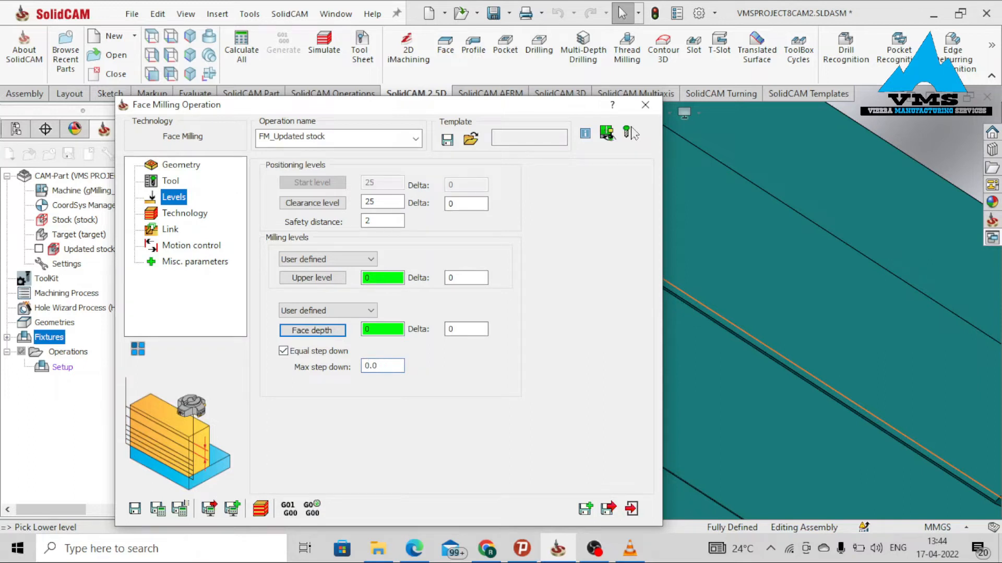
left_click(186, 213)
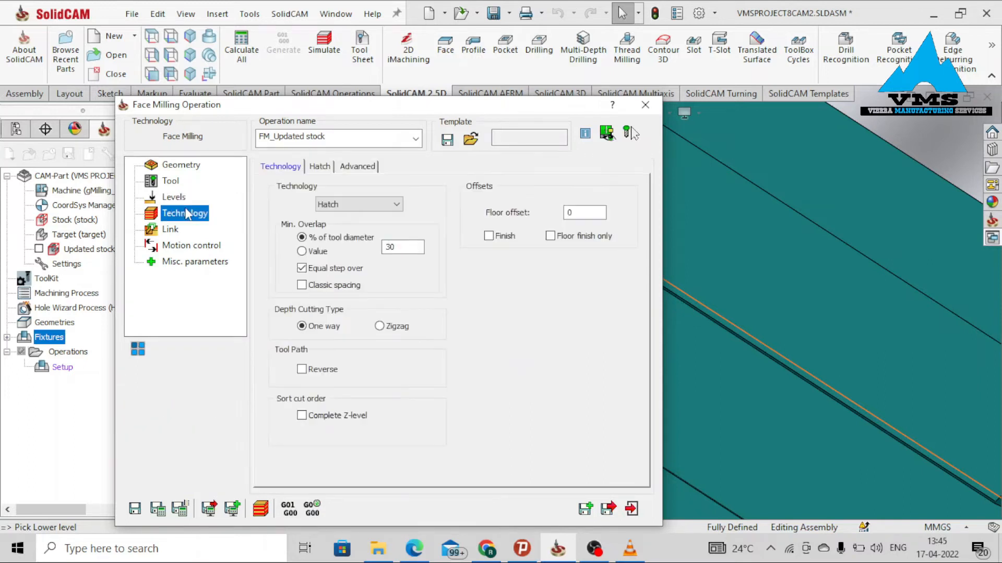
left_click(374, 208)
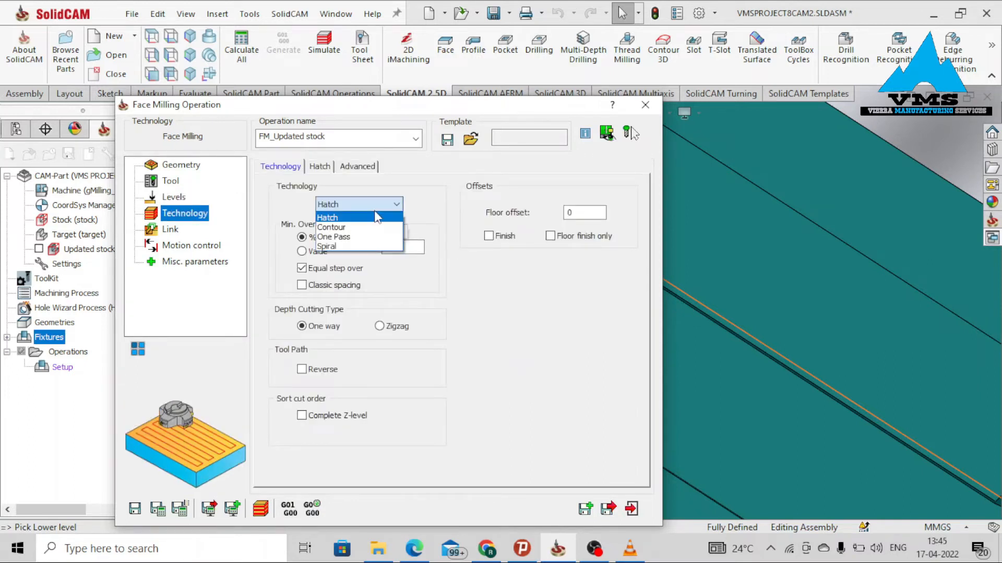
left_click(379, 223)
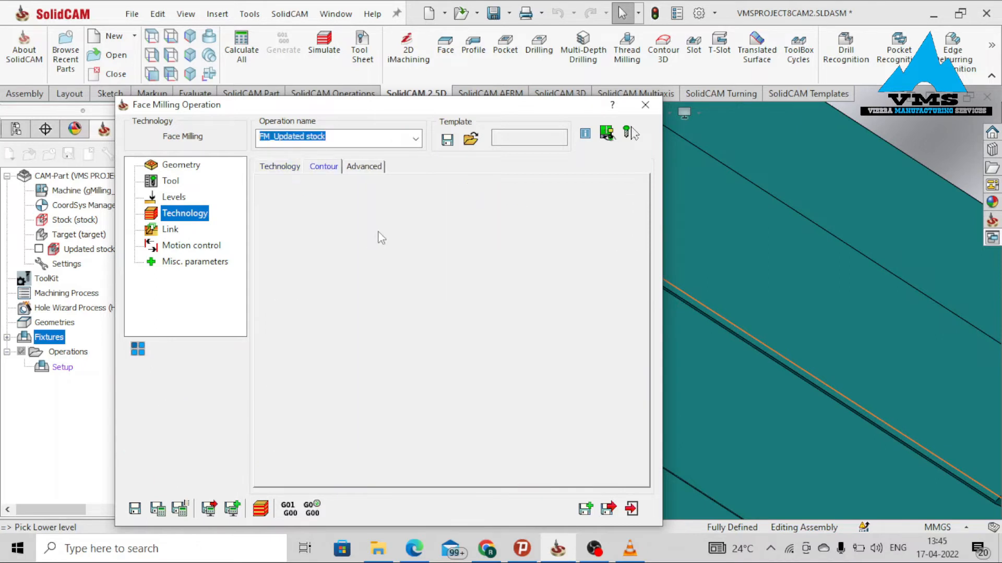
left_click(282, 167)
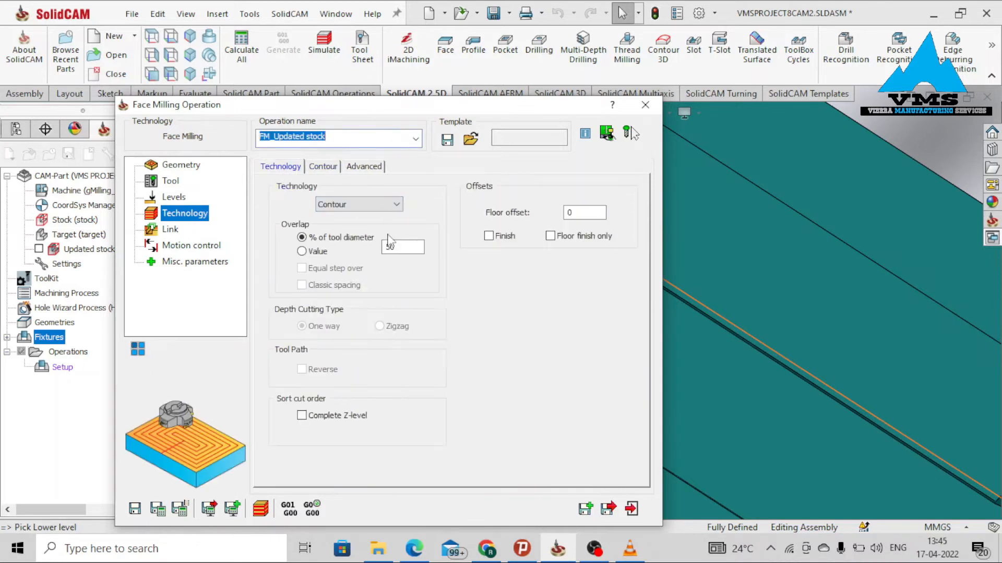
Review the link, motion control and miscellaneous pages, then save, calculate and simulate the face milling operation.
left_click(170, 230)
left_click(191, 246)
left_click(195, 262)
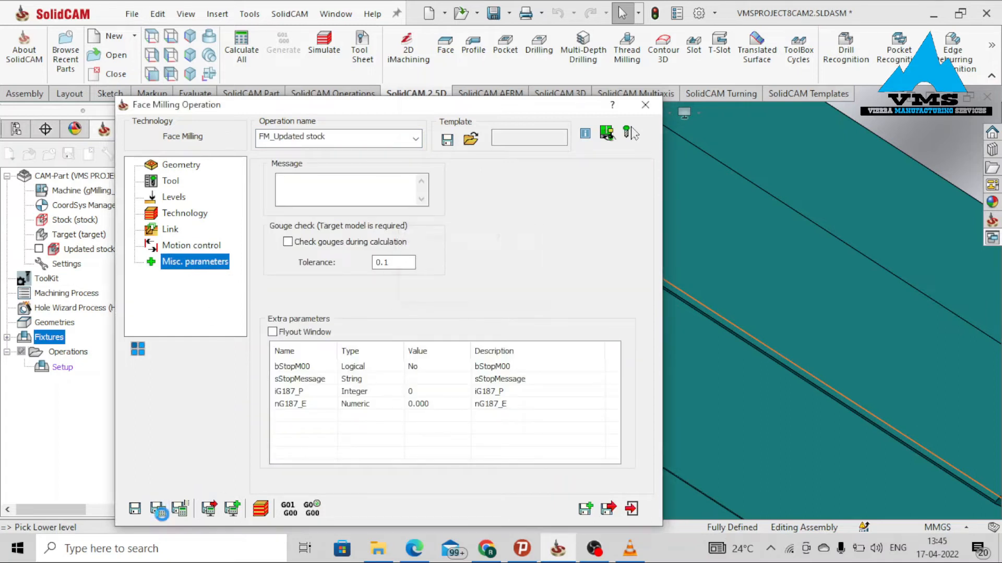
left_click(261, 509)
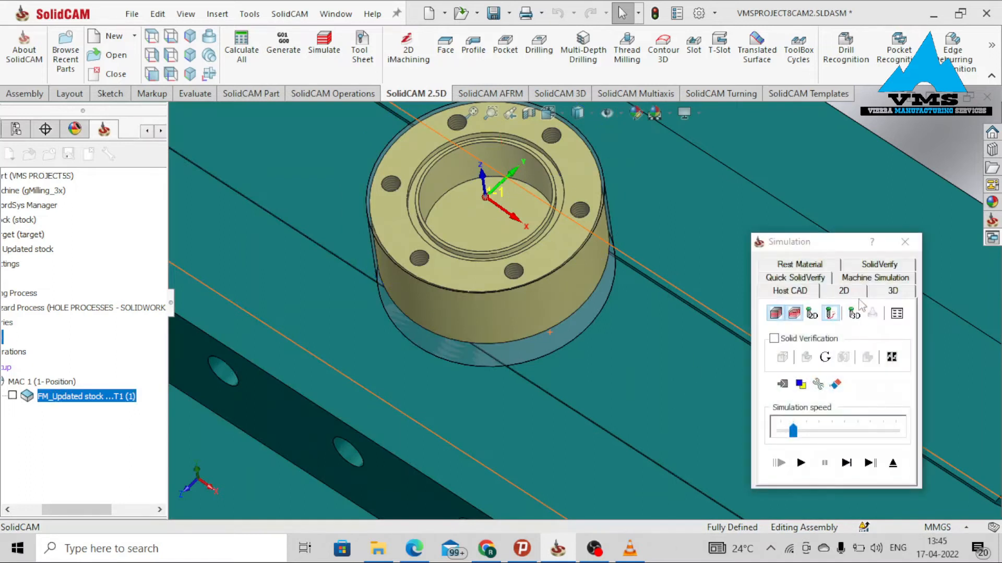
Run the SolidVerify simulation with the simulation speed set to maximum.
left_click(876, 265)
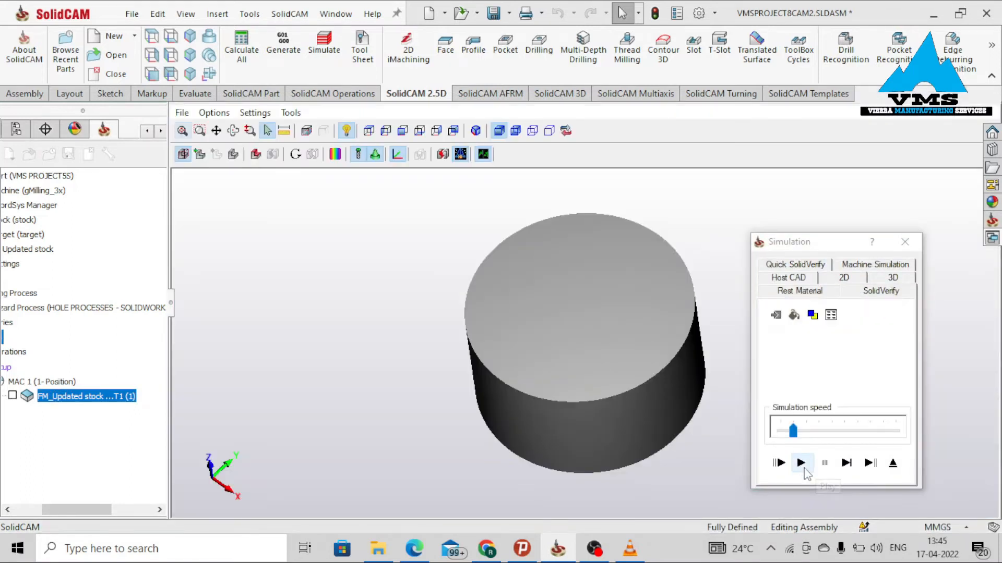
left_click(801, 466)
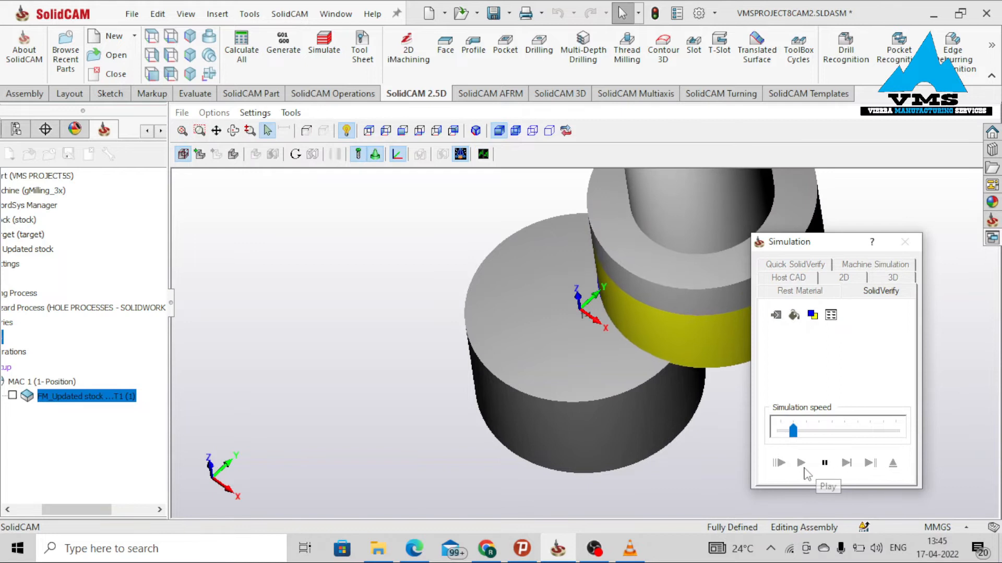
left_click_drag(793, 431, 896, 431)
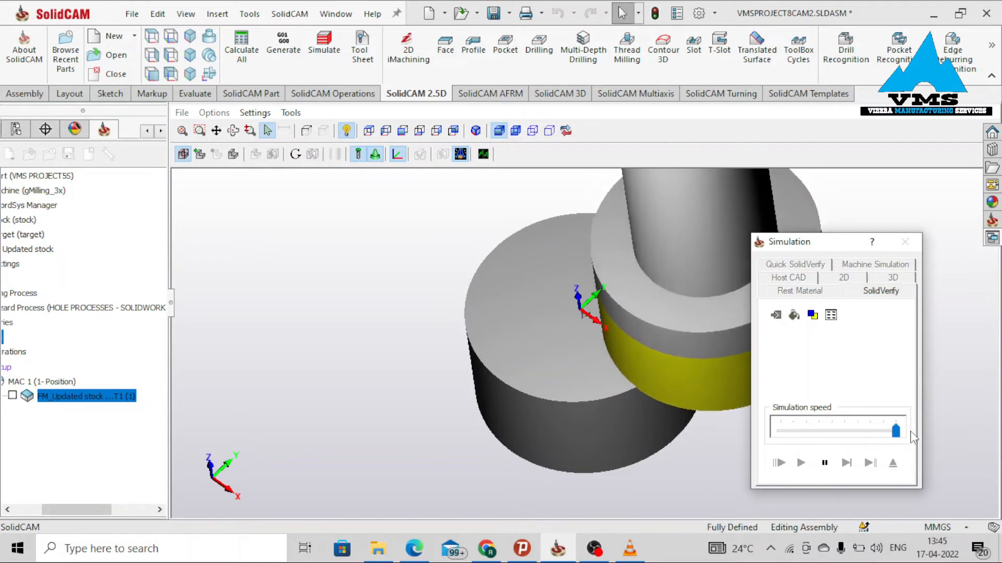
Inspect the rest material after the operation, then close the simulation and the operation dialog.
left_click(801, 294)
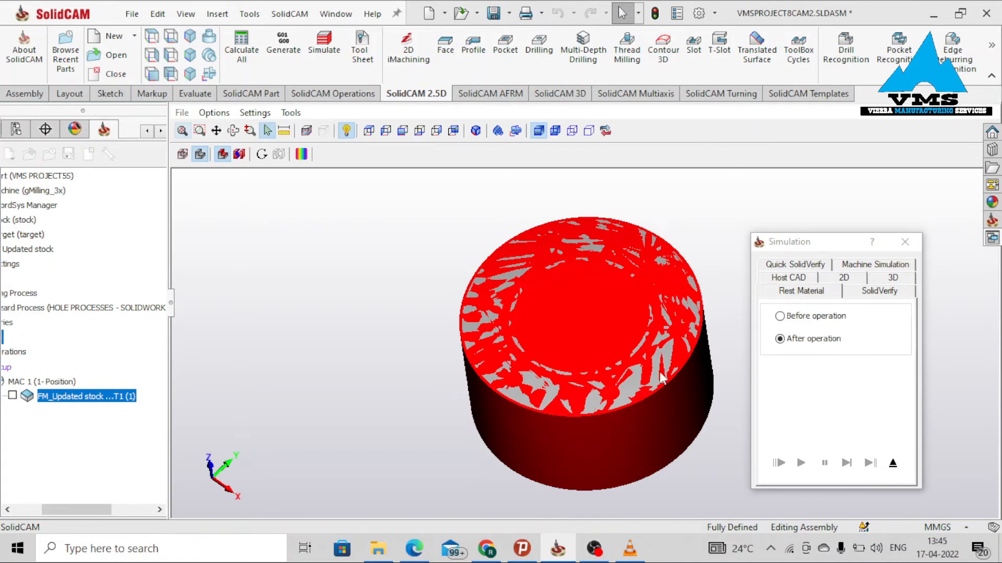
mouse_move(659, 372)
middle_mouse_down()
mouse_move(653, 353)
mouse_move(673, 358)
middle_mouse_up()
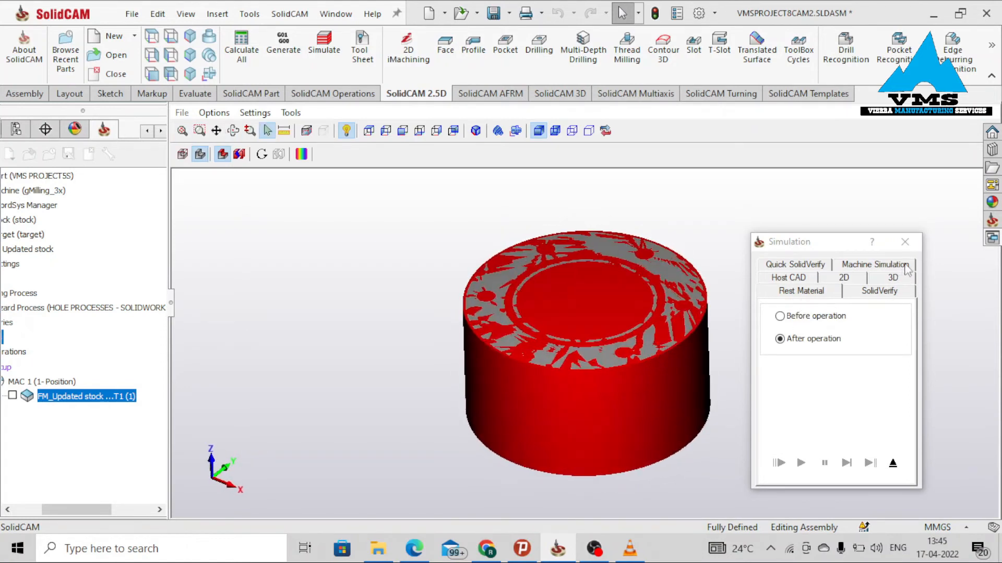
left_click(905, 242)
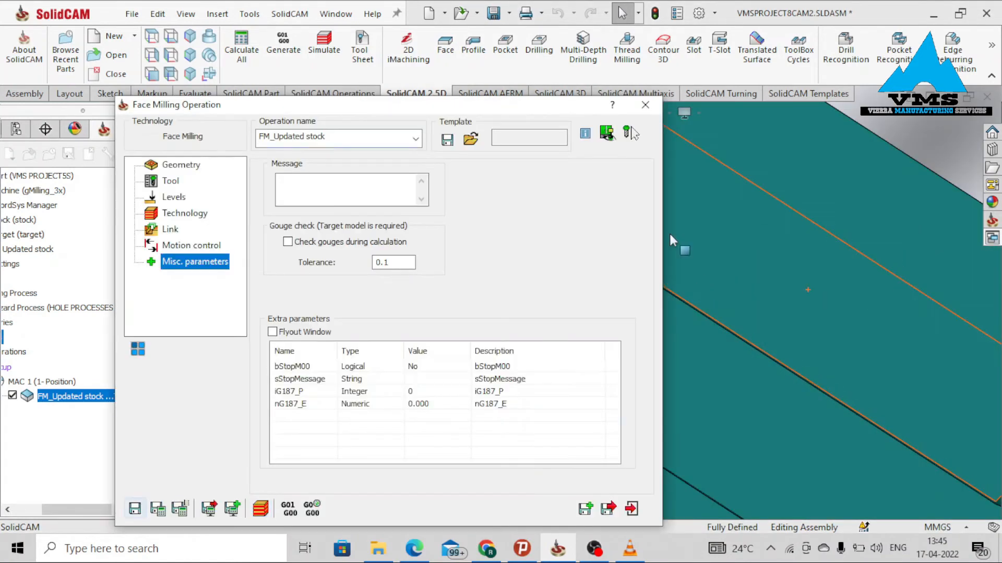
left_click(644, 104)
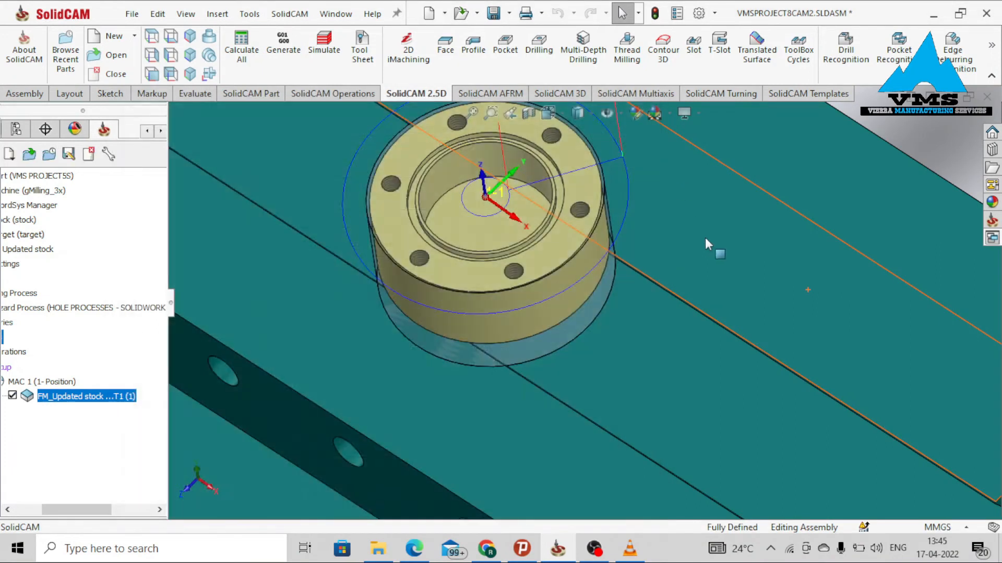
Start a Pocket operation and define its geometry as one chain along the flange bore's circular edge.
scroll(678, 261, "down", 3)
middle_click_drag(571, 305, 573, 268)
scroll(538, 214, "up", 3)
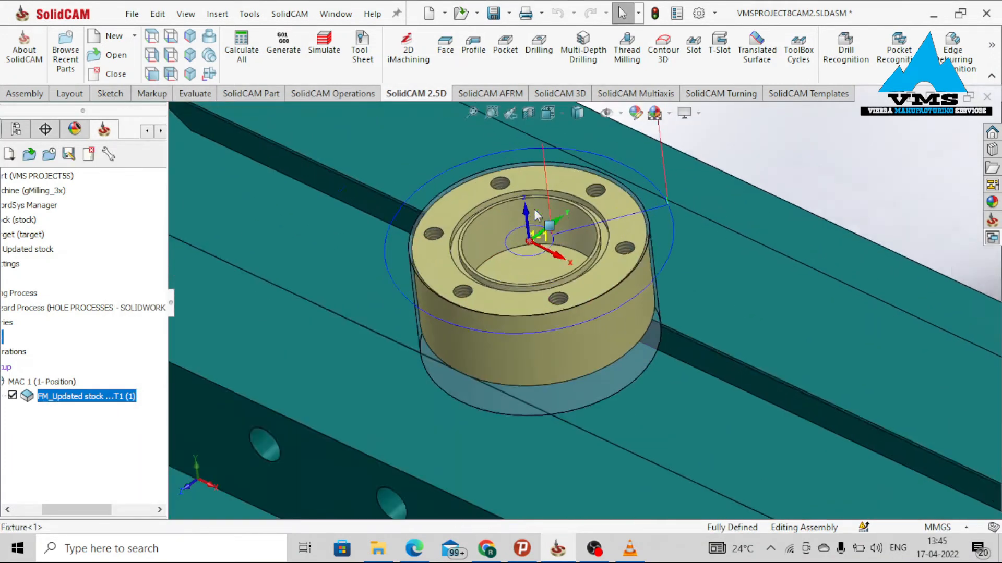
scroll(537, 214, "up", 2)
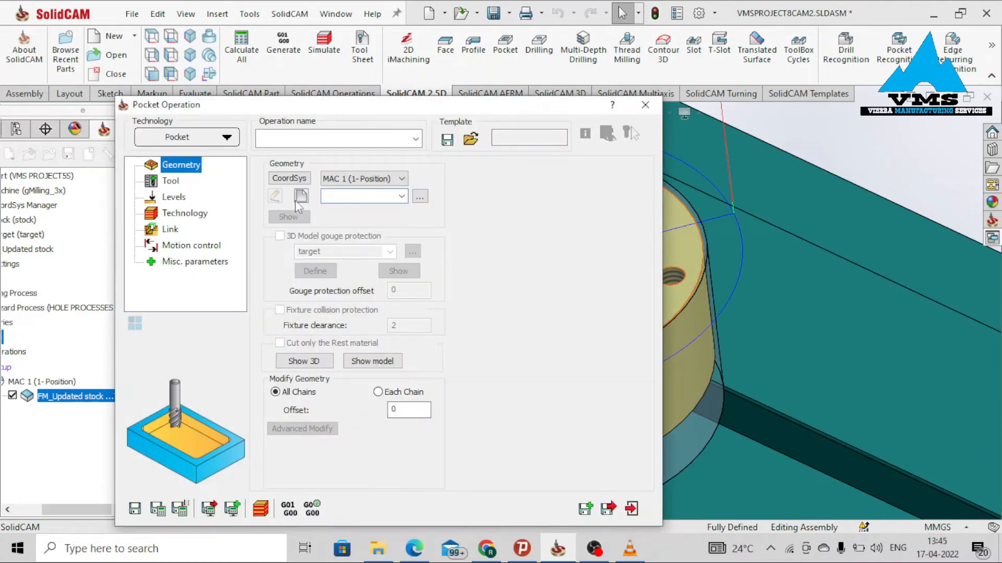
left_click(299, 198)
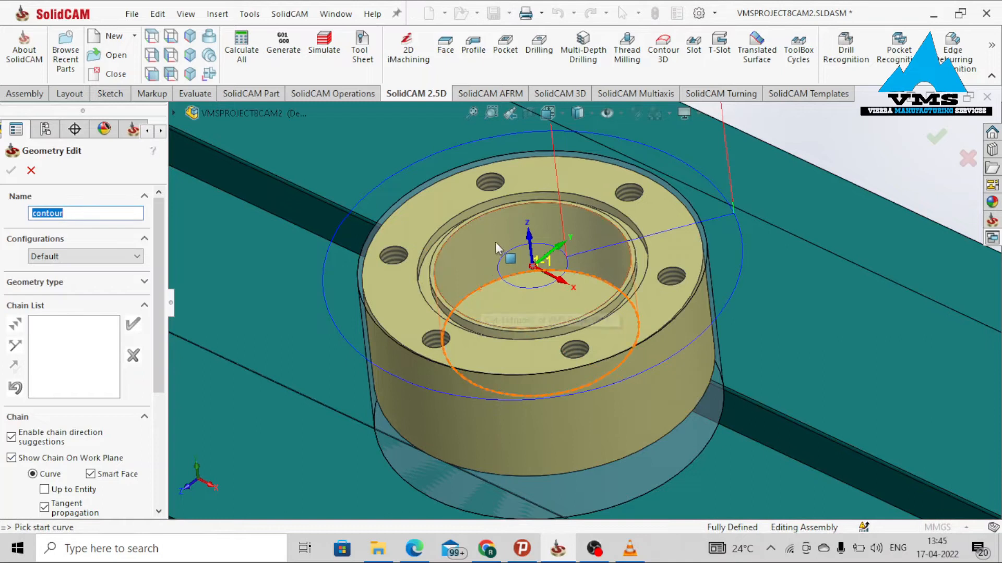
left_click(476, 294)
left_click(423, 287)
left_click(11, 171)
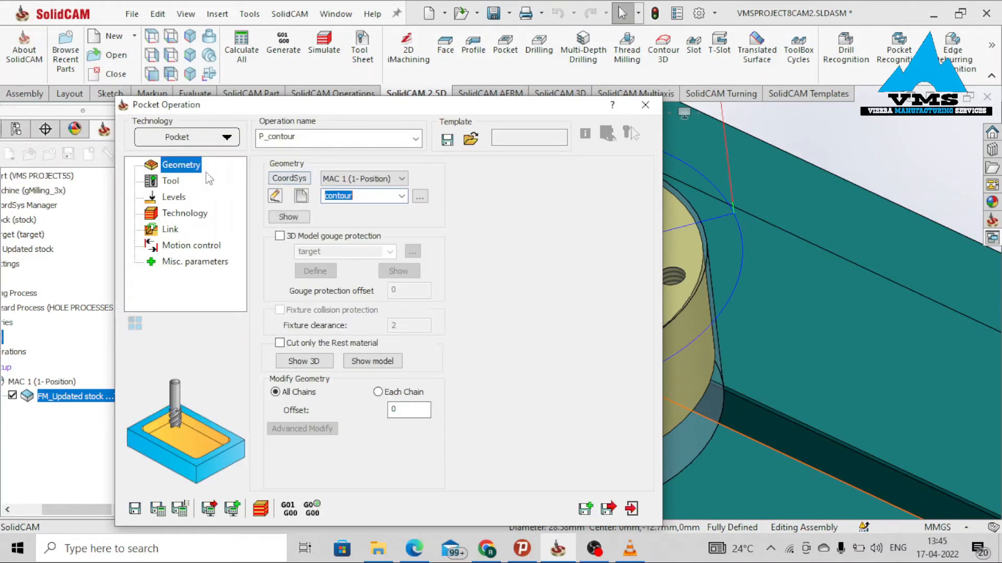
Select the end mill for the pocket and set it to inches with a 0.1 in diameter and 5 in total length.
left_click(178, 181)
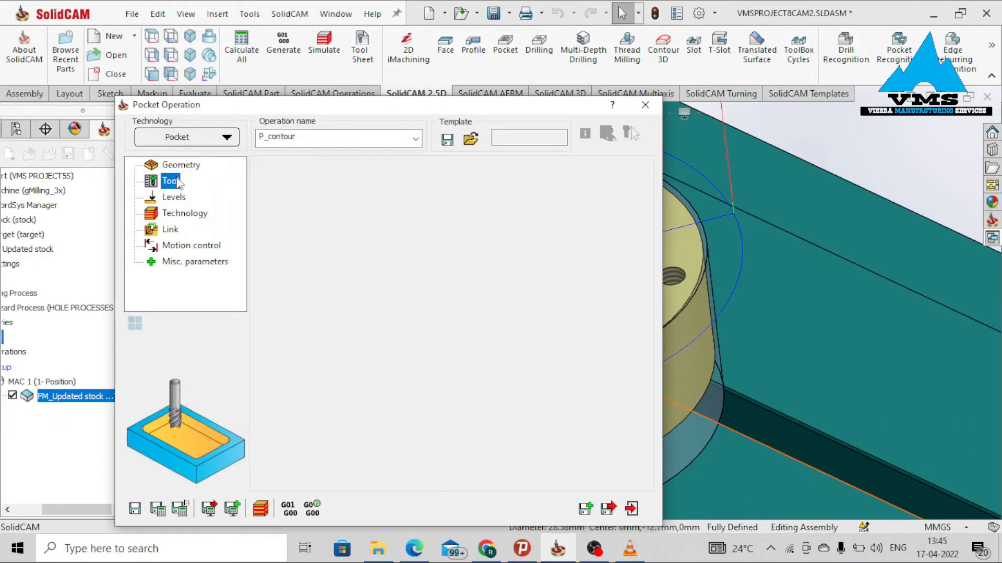
left_click(367, 428)
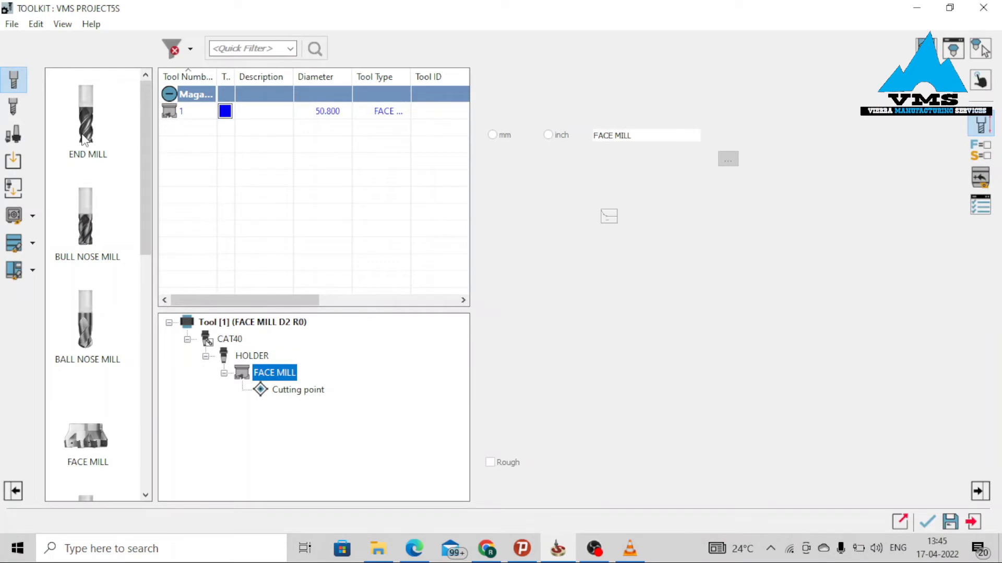
double_click(85, 137)
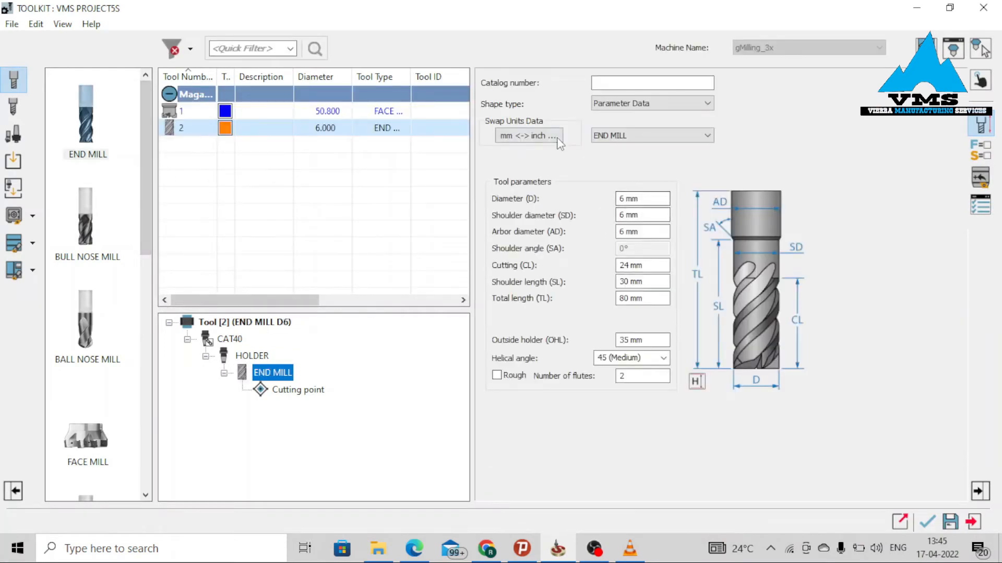
left_click(560, 137)
left_click(587, 147)
left_click(665, 200)
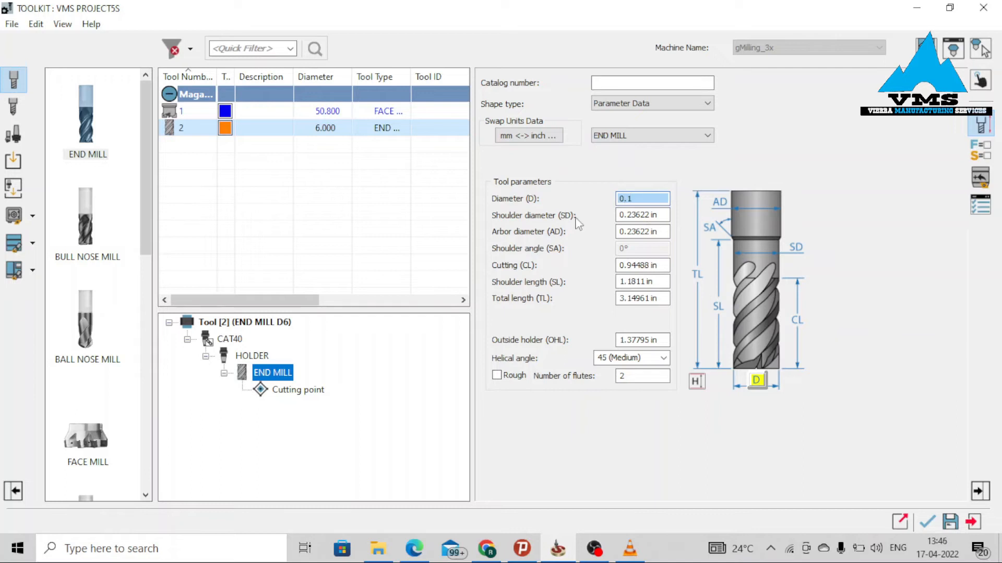
left_click(662, 297)
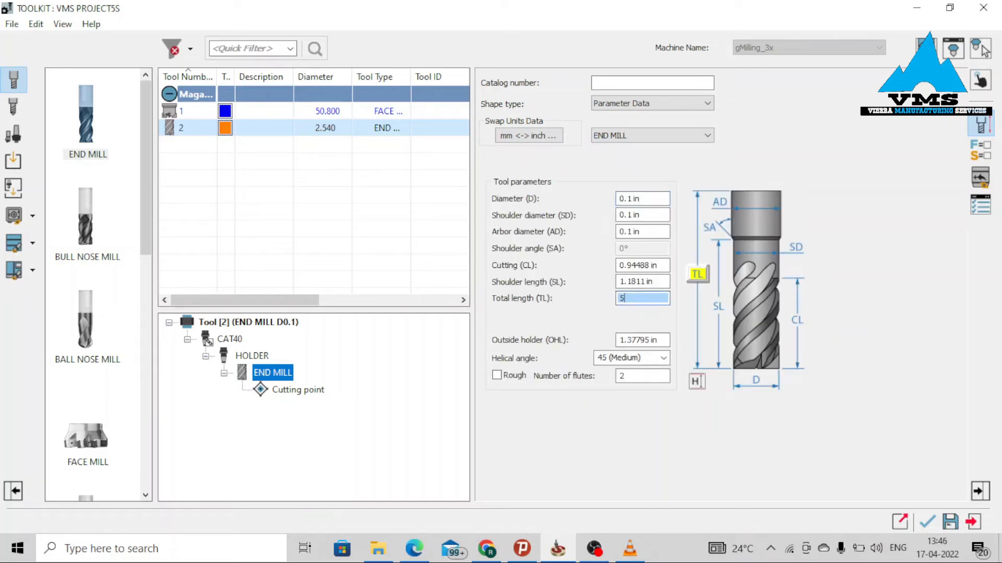
type("5")
left_click(641, 282)
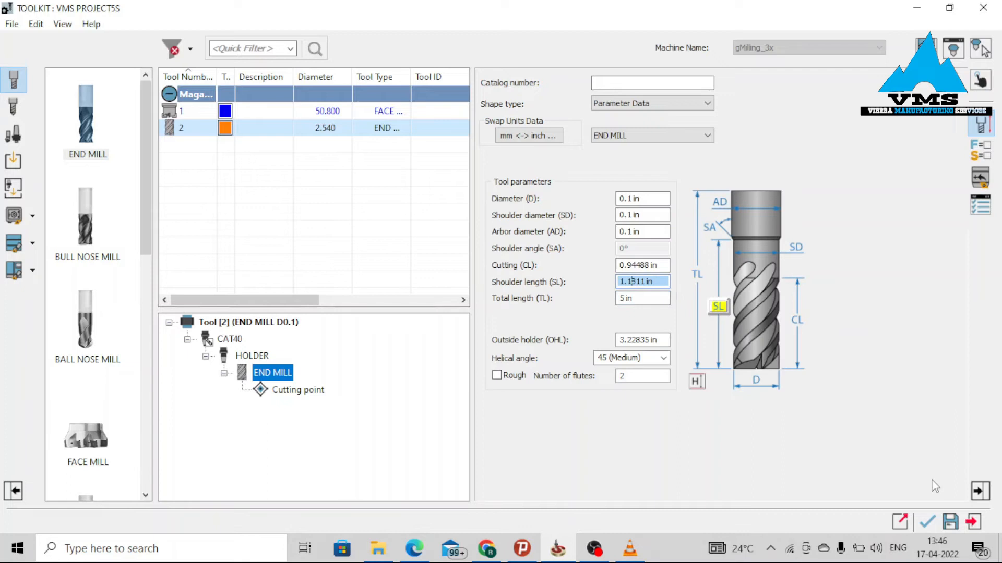
left_click(926, 521)
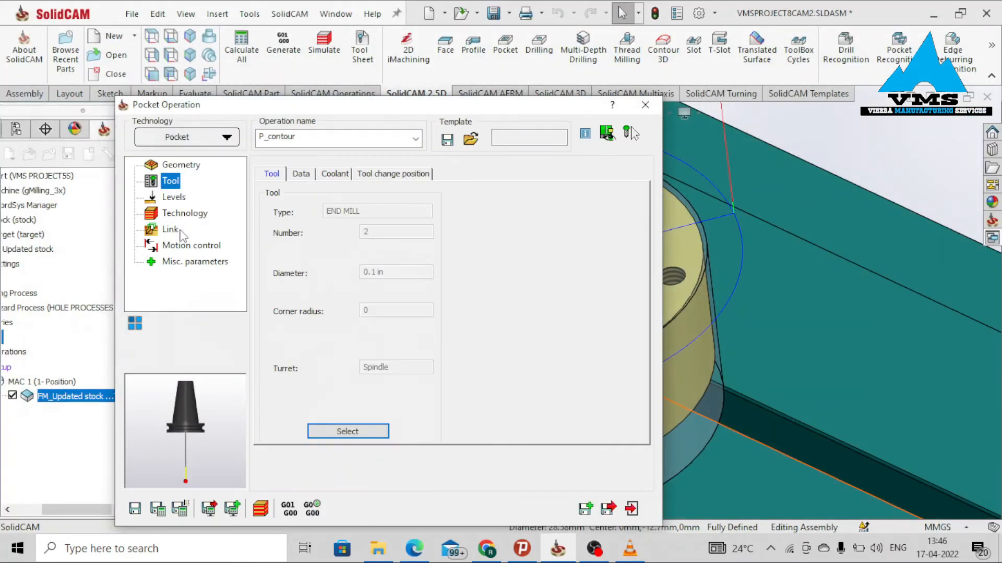
Set the pocket's upper level by picking the ring face at the top of the bore.
left_click(178, 198)
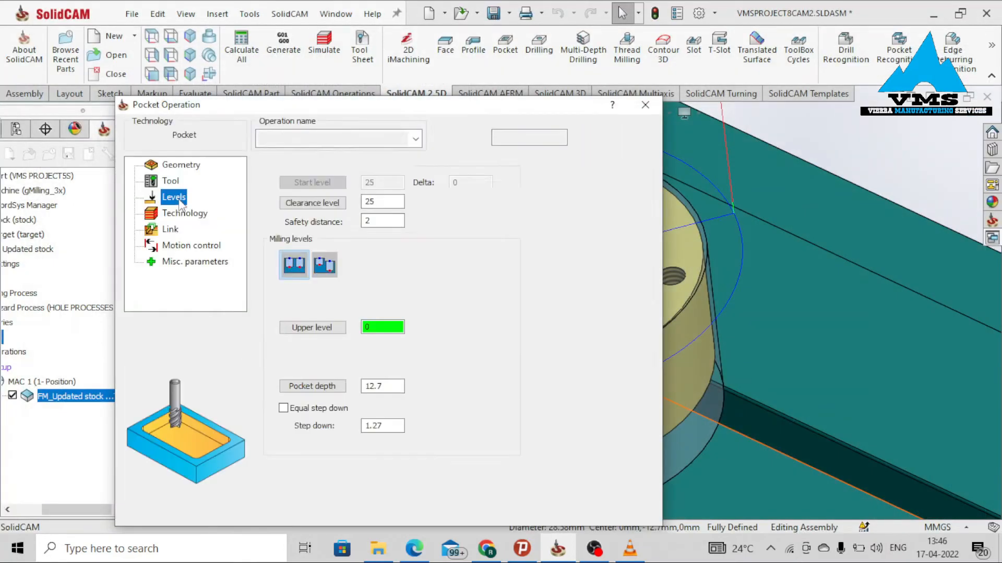
left_click(312, 327)
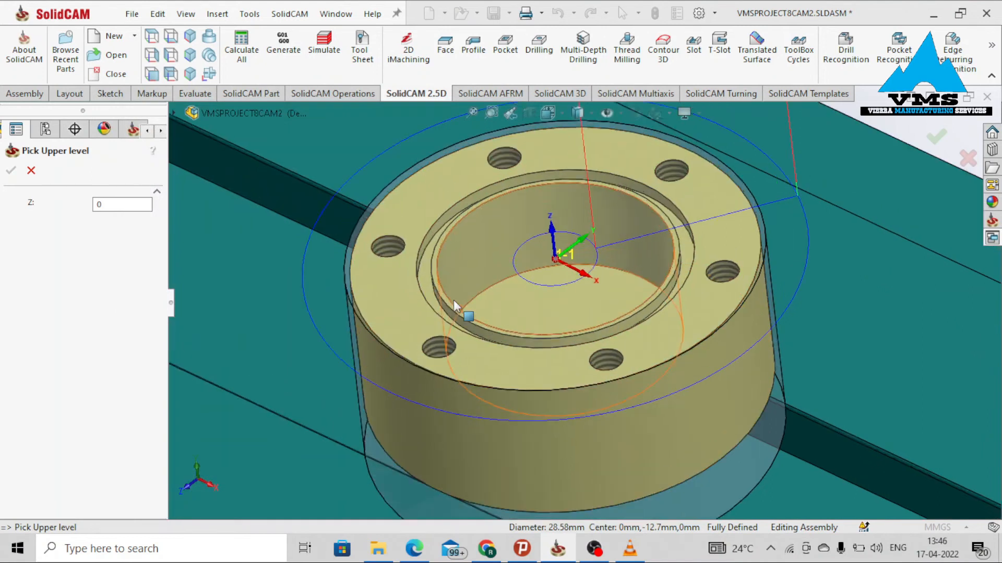
scroll(454, 302, "down", 3)
left_click(459, 302)
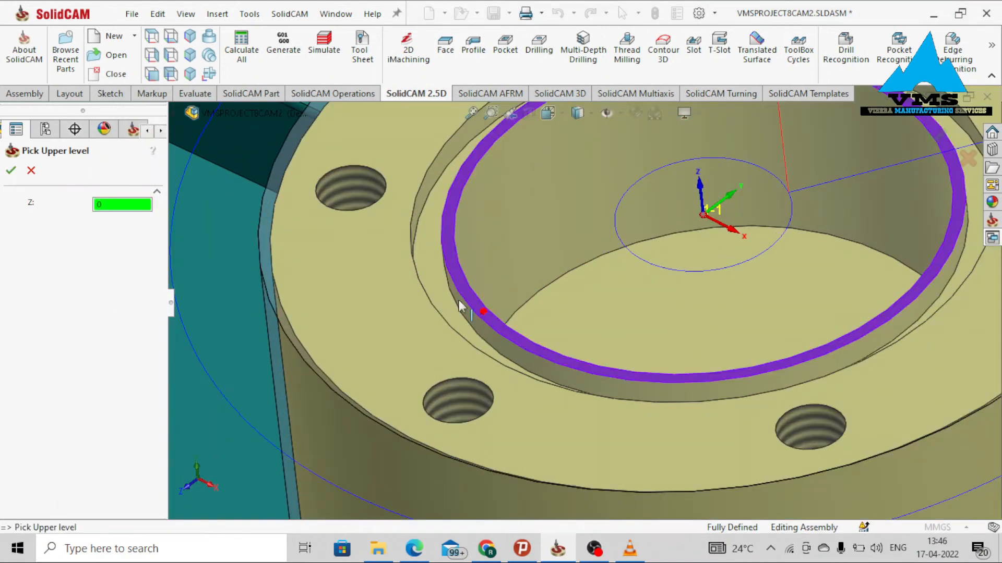
left_click(12, 173)
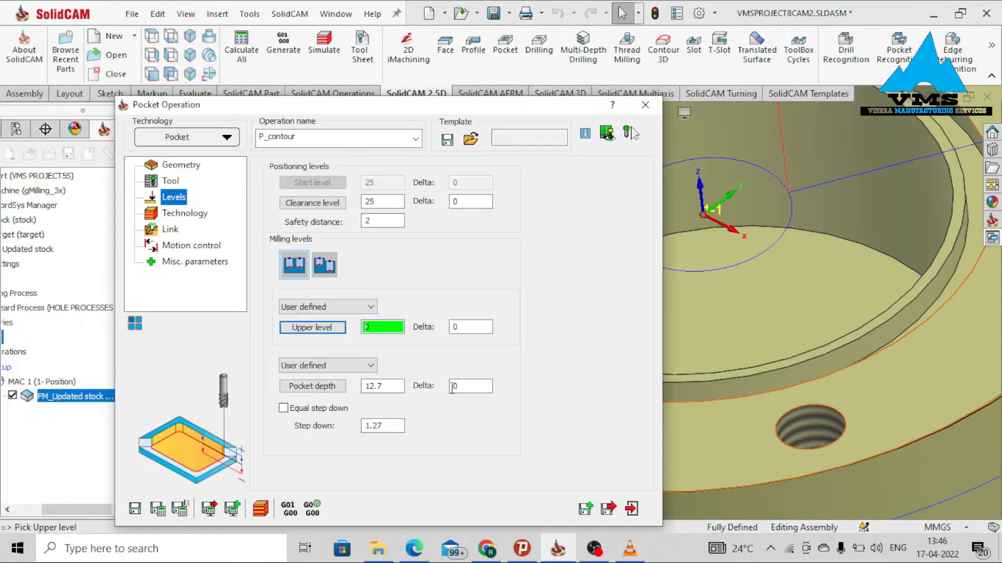
Set the pocket depth by picking the bore's bottom face and enable equal step down.
left_click(334, 388)
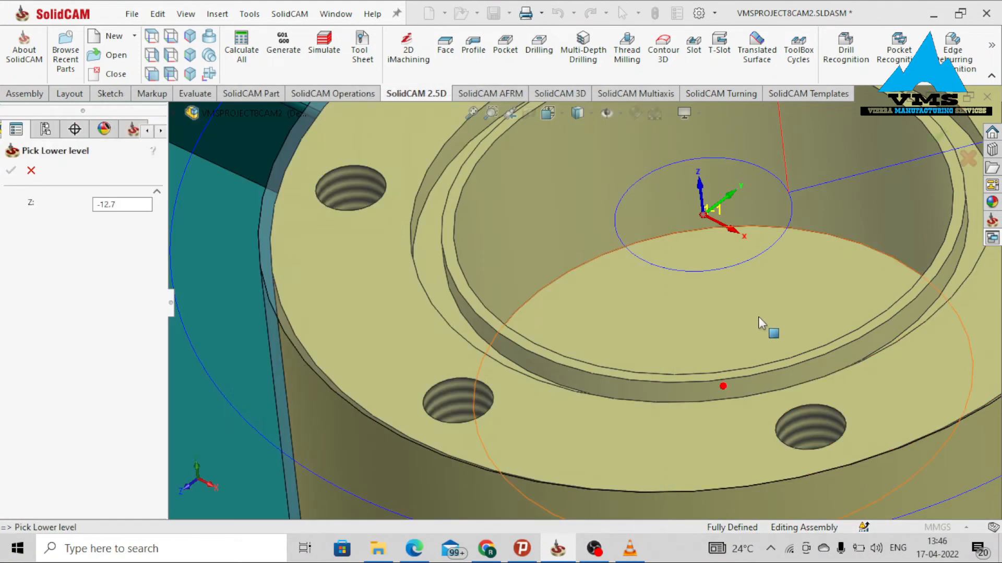
left_click(758, 317)
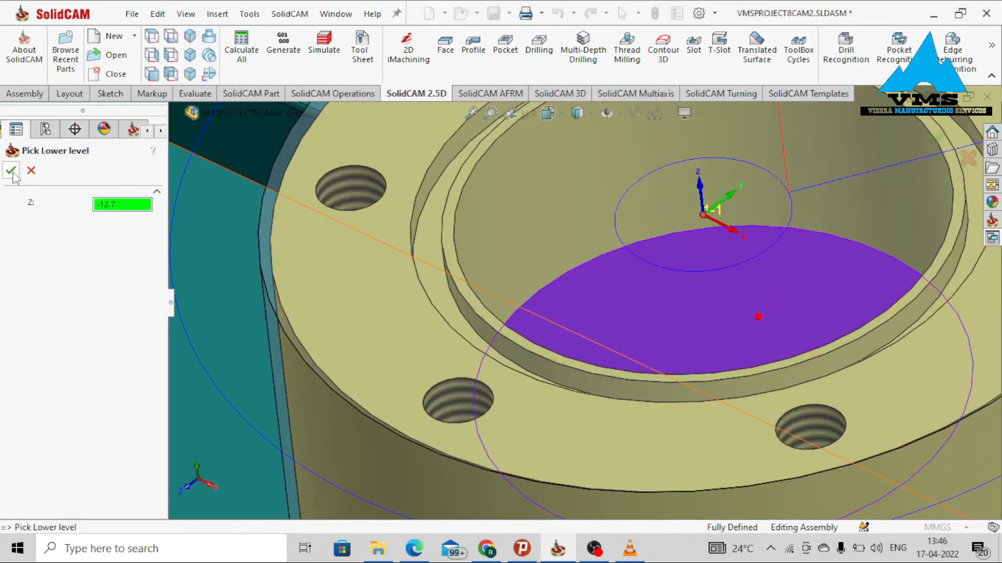
left_click(12, 172)
left_click(342, 410)
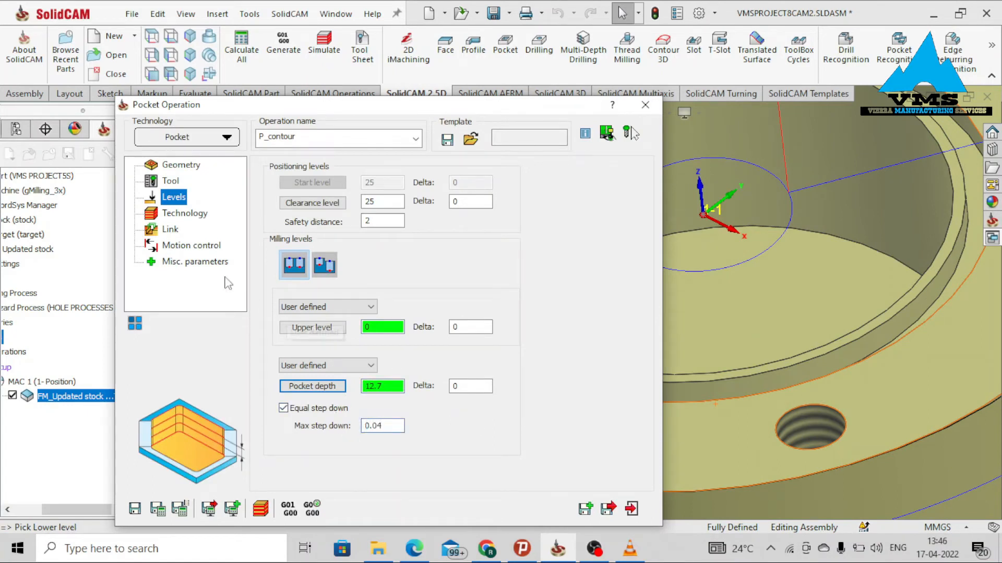
Enable wall and floor finishing in the pocket's technology settings and open the link settings.
left_click(186, 213)
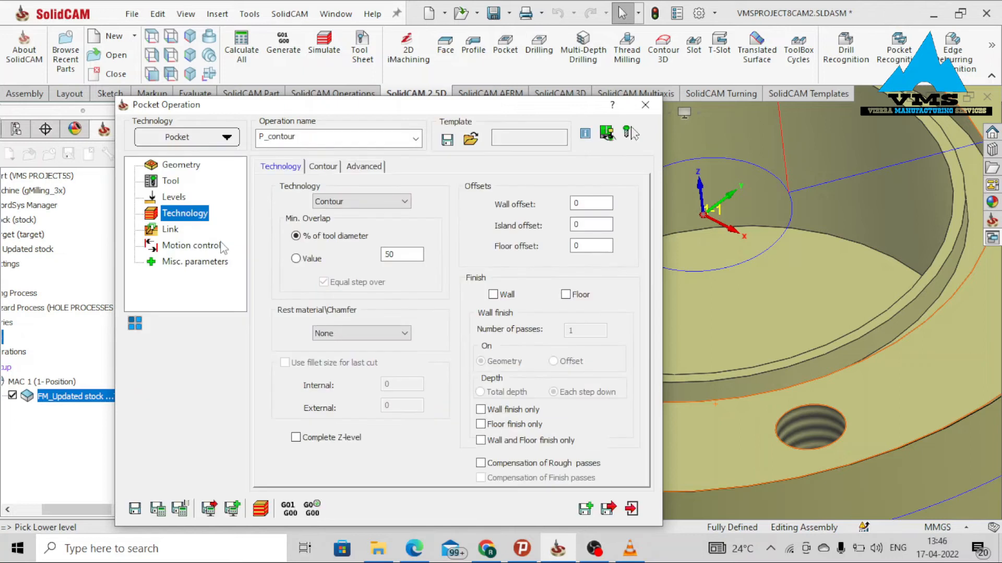
left_click(493, 295)
left_click(566, 295)
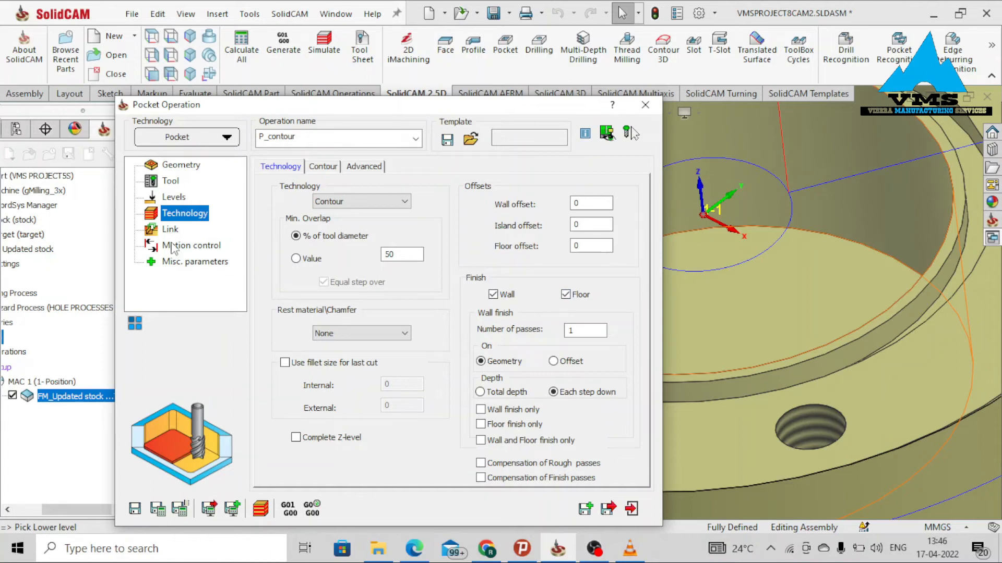
left_click(174, 230)
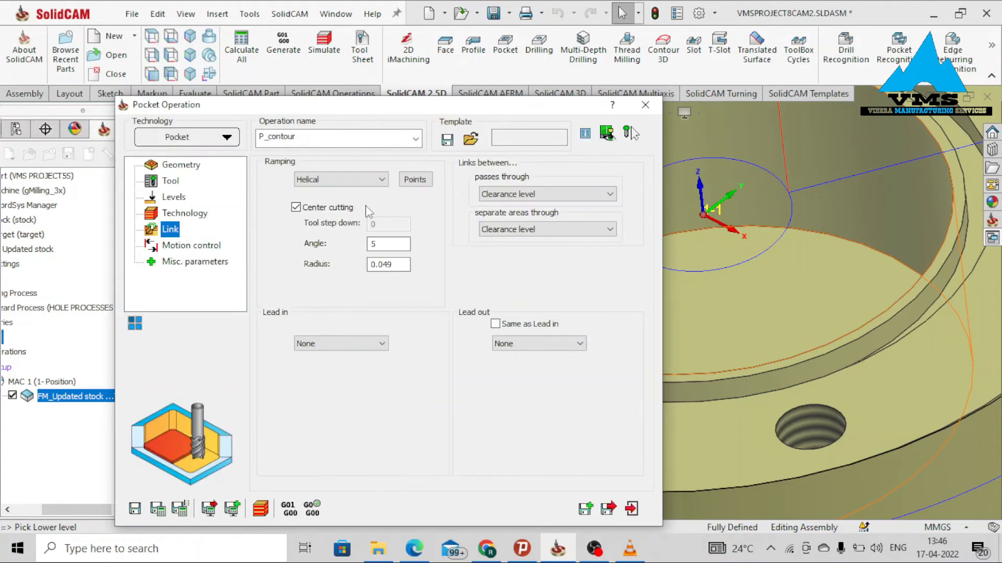
Save and calculate the pocket operation, then simulate it and view the rest material.
left_click(191, 245)
left_click(192, 261)
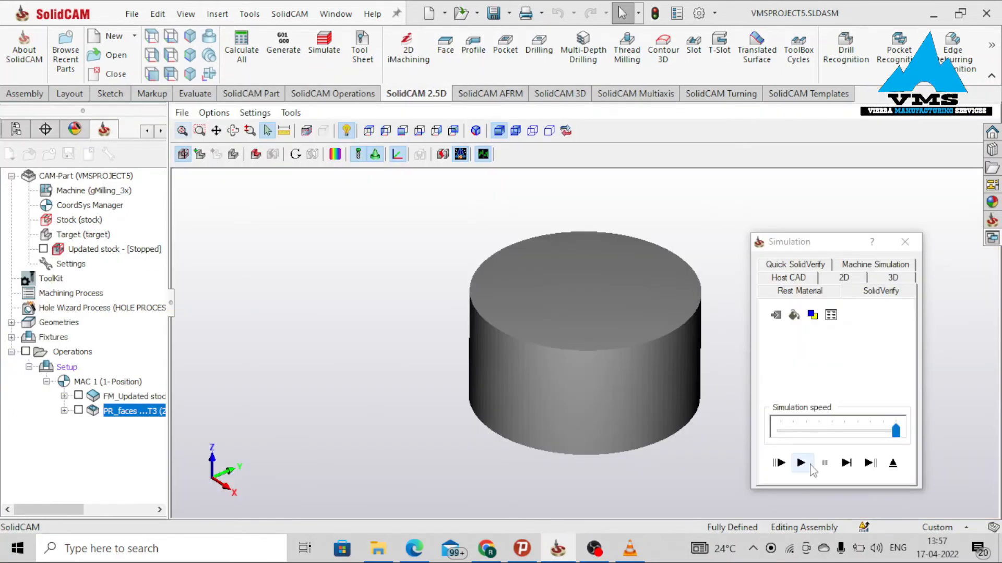
left_click(801, 462)
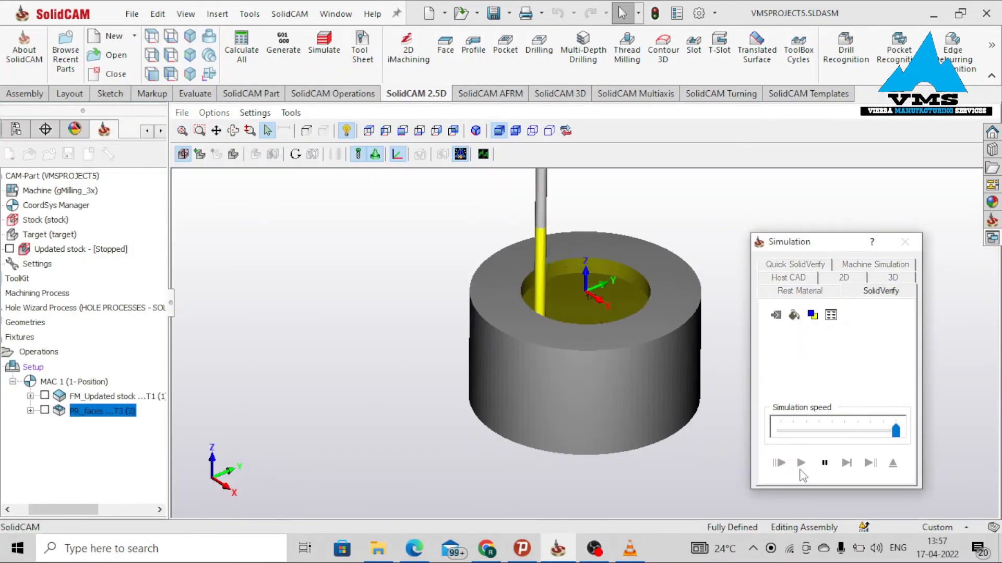
left_click(801, 292)
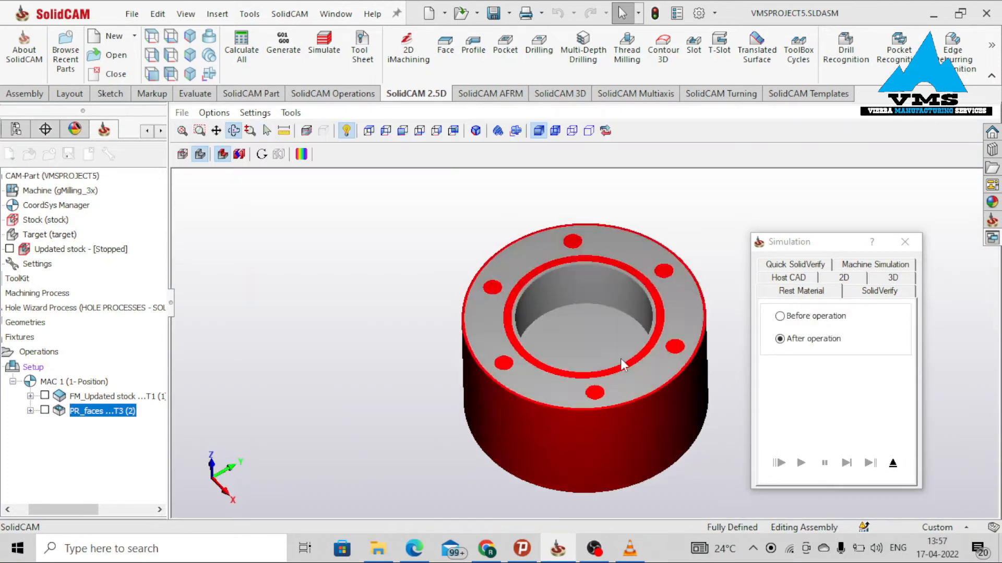
left_click(904, 241)
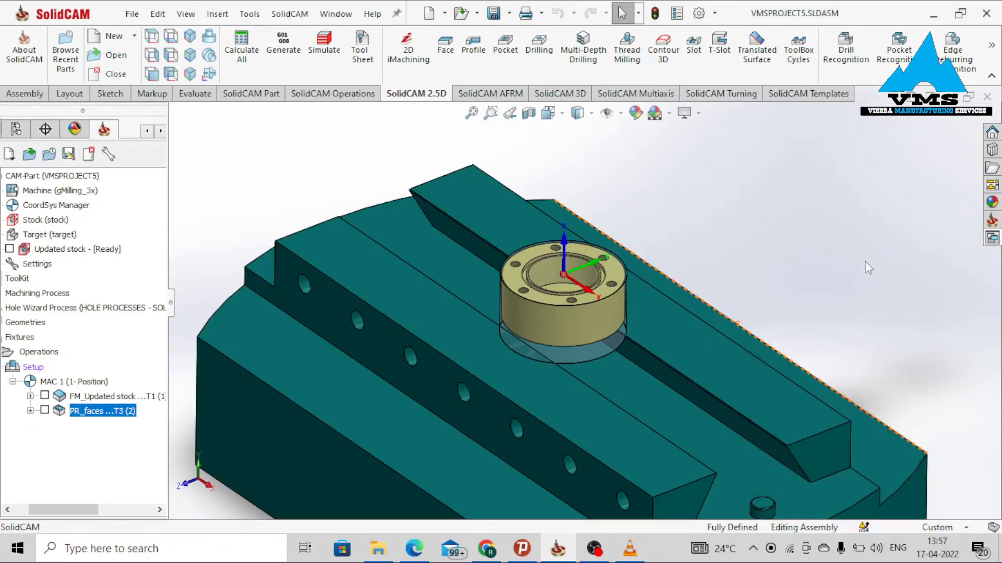
Start a Profile operation with new geometry chained along the circular edge of the step at the top of the bore.
scroll(577, 272, "down", 5)
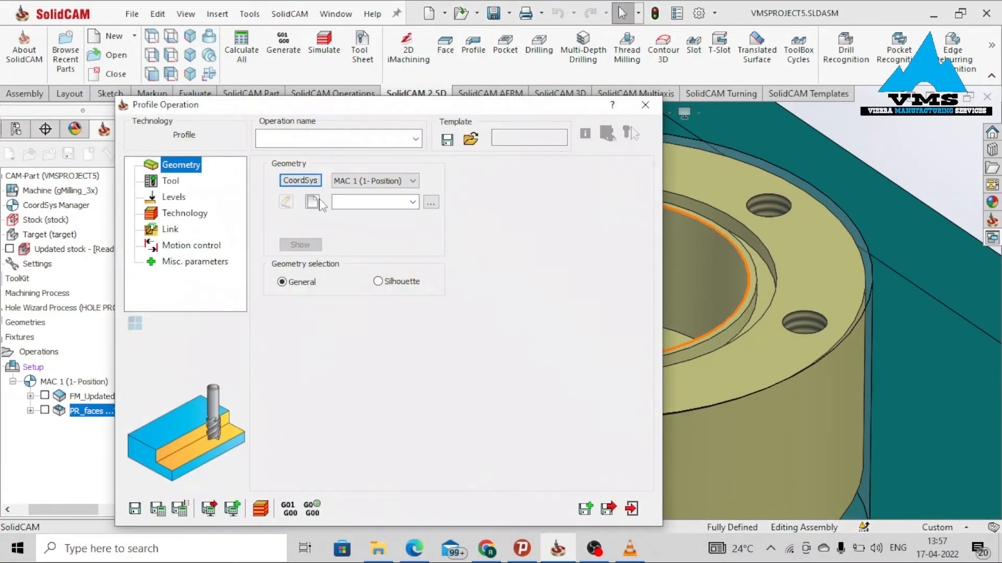
left_click(313, 202)
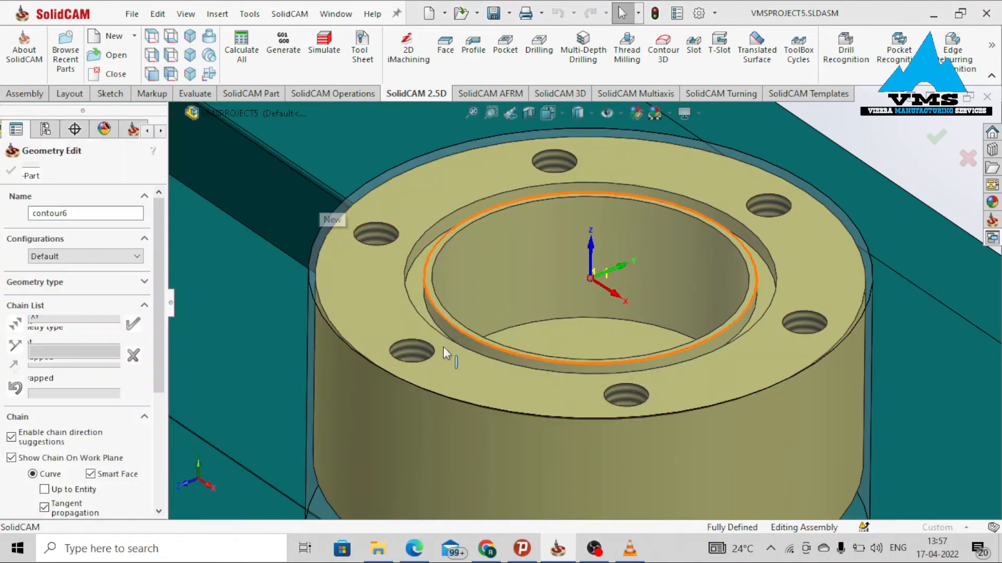
scroll(443, 346, "down", 3)
left_click(433, 303)
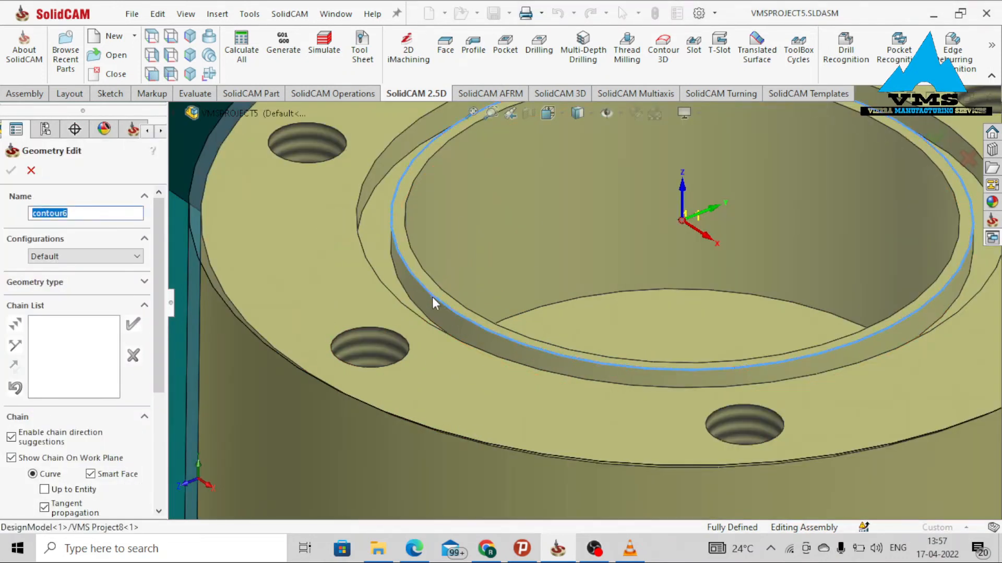
left_click(423, 286)
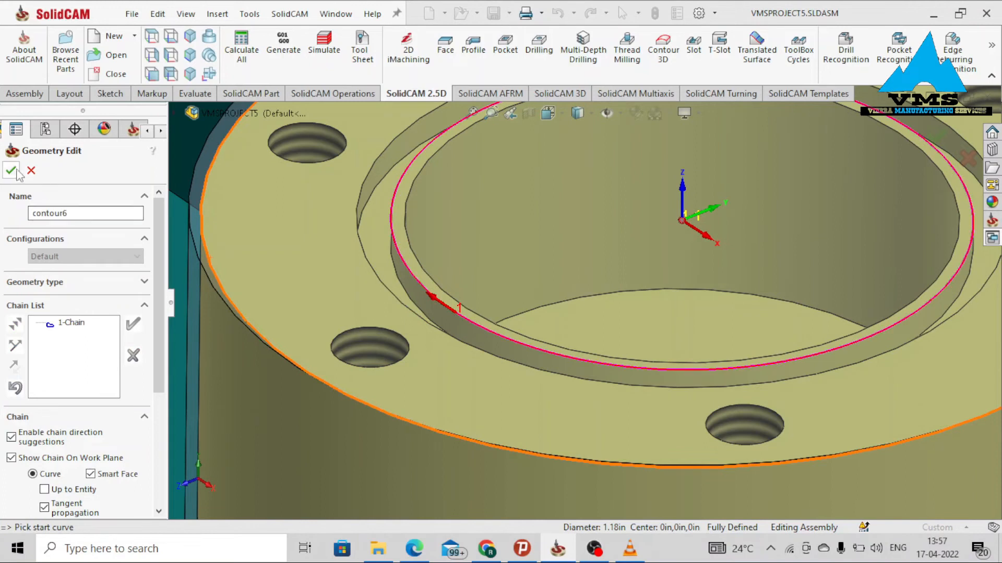
left_click(15, 172)
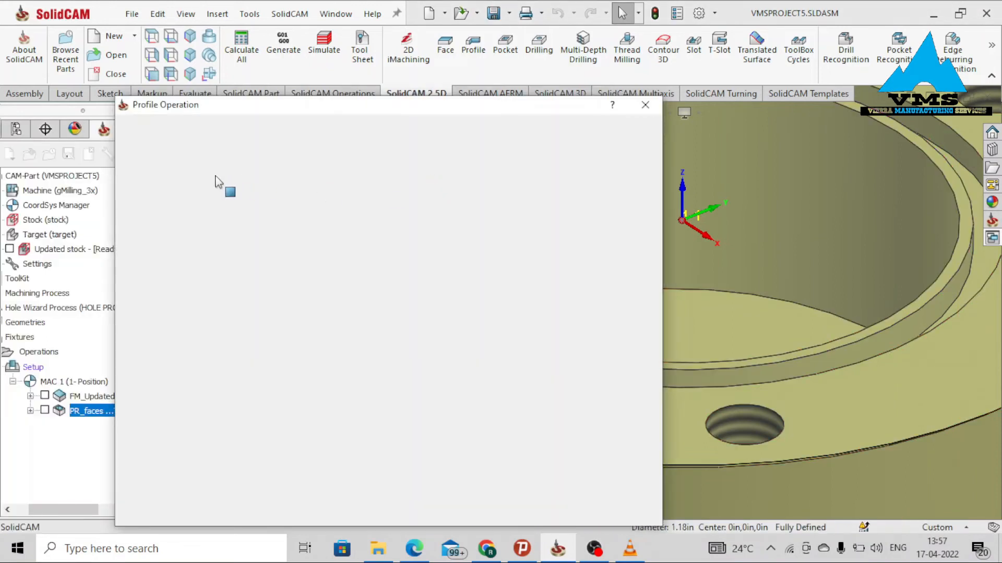
Select tool 3, the 0.1 in end mill, for the profile operation.
left_click(173, 184)
left_click(392, 432)
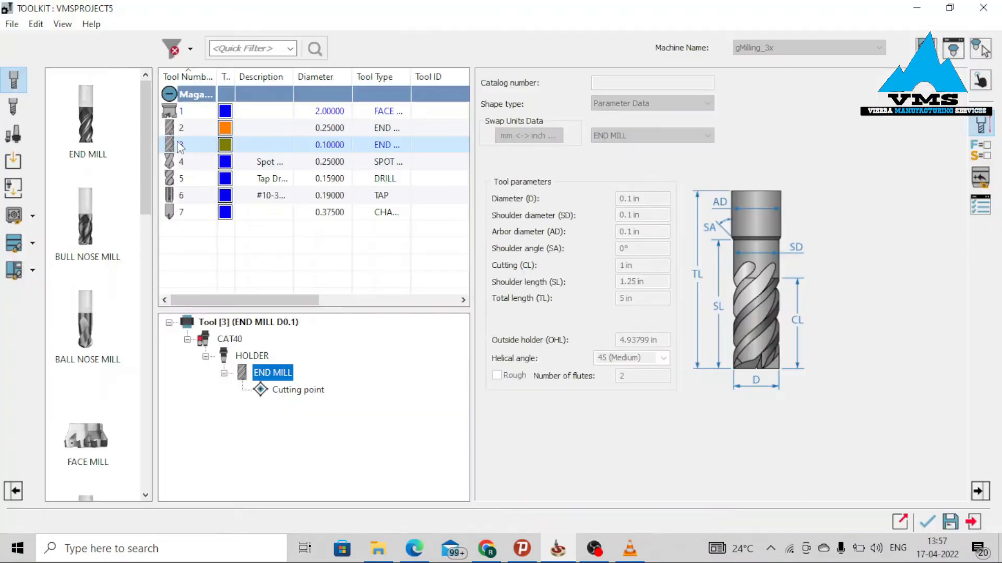
double_click(179, 145)
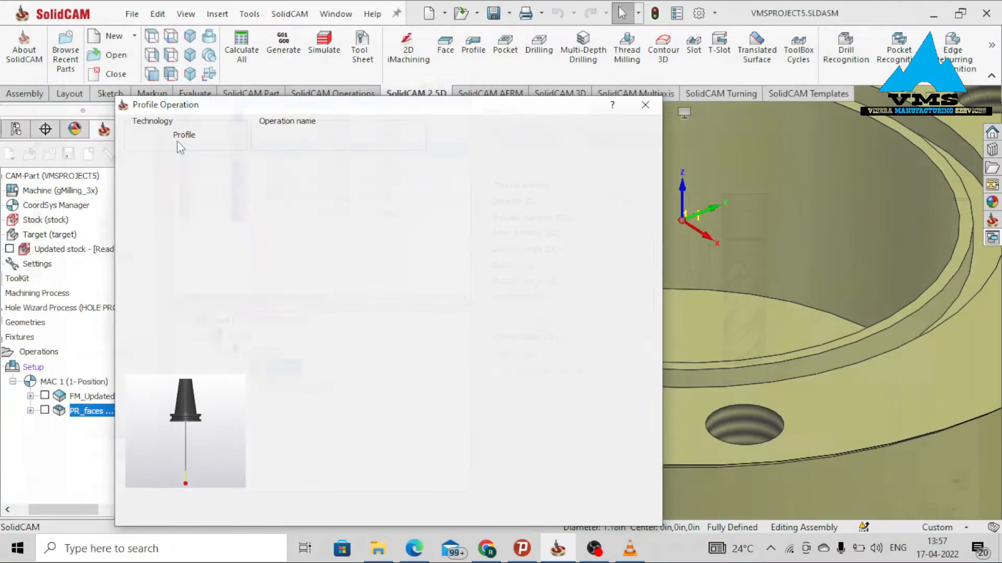
Try to pick the profile depth on the model from the levels settings.
left_click(174, 198)
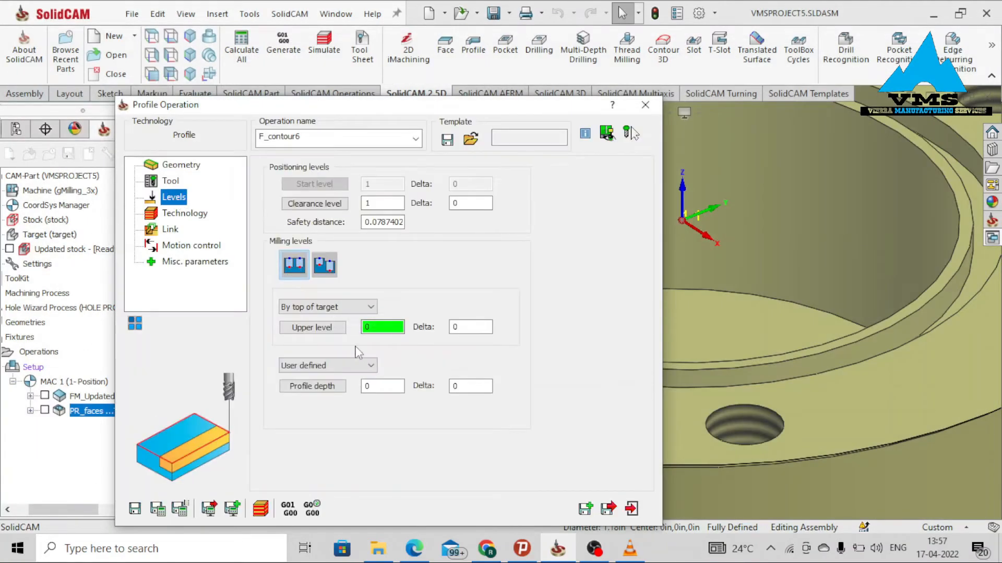
left_click(327, 389)
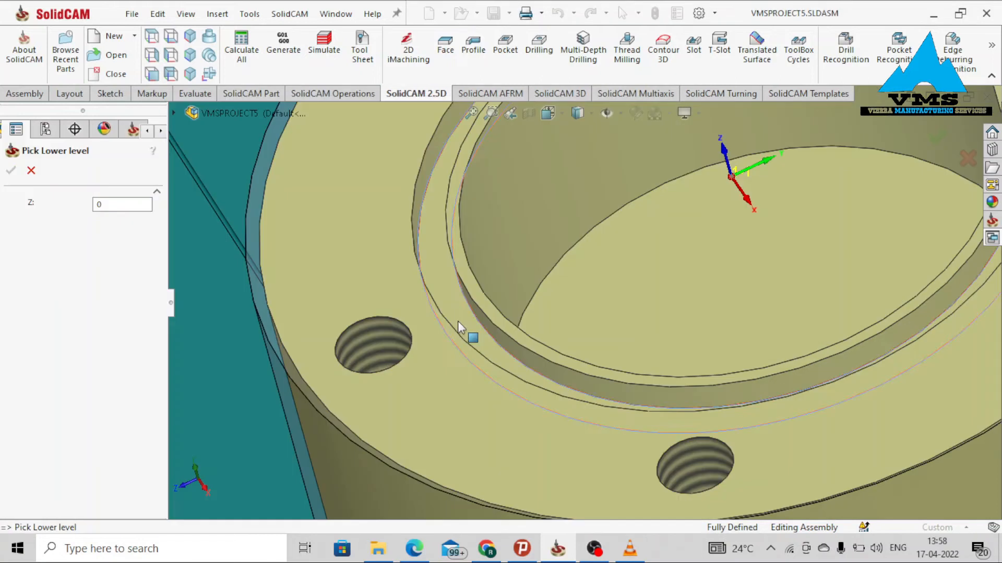
left_click(30, 171)
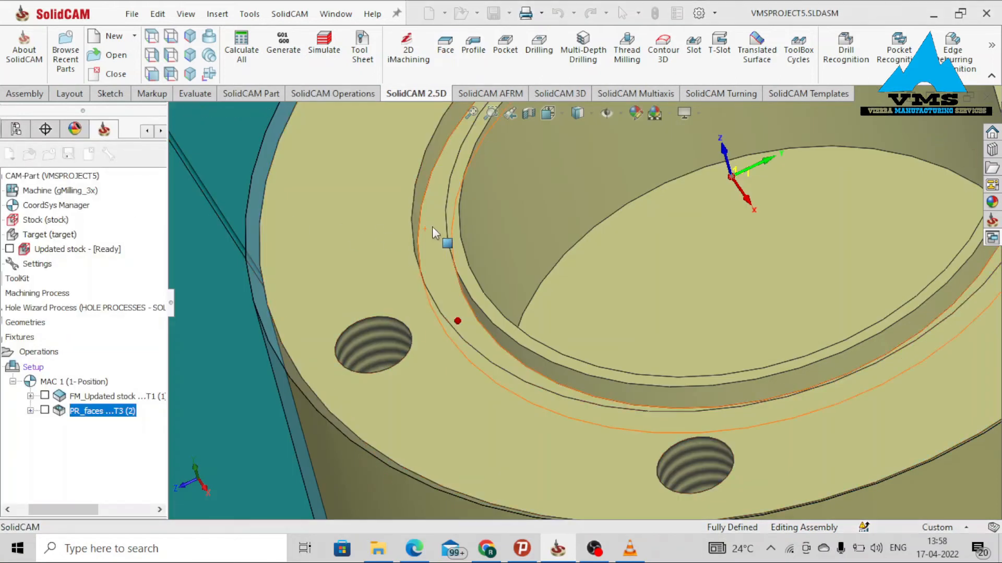
Open the profile's tool side geometry from the technology settings and confirm it.
left_click(194, 215)
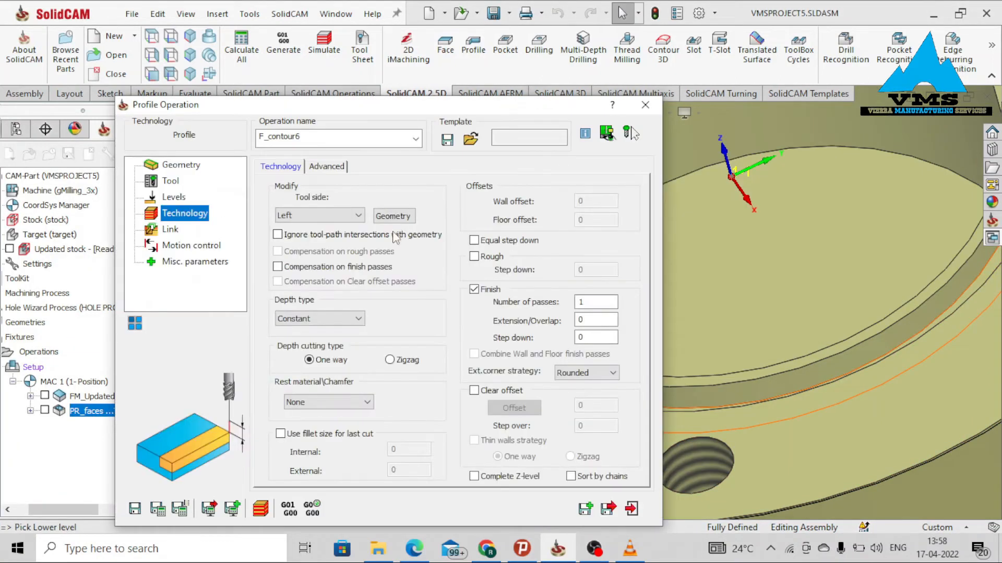
left_click(394, 216)
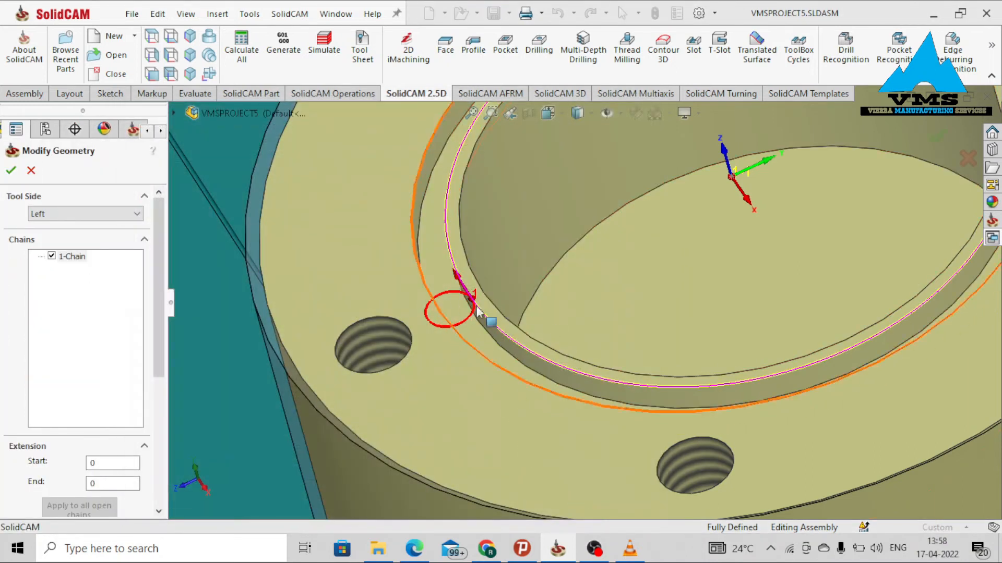
left_click(14, 176)
Set the profile lead in to Normal with a 0.01 length and make the lead out the same as the lead in.
left_click(170, 229)
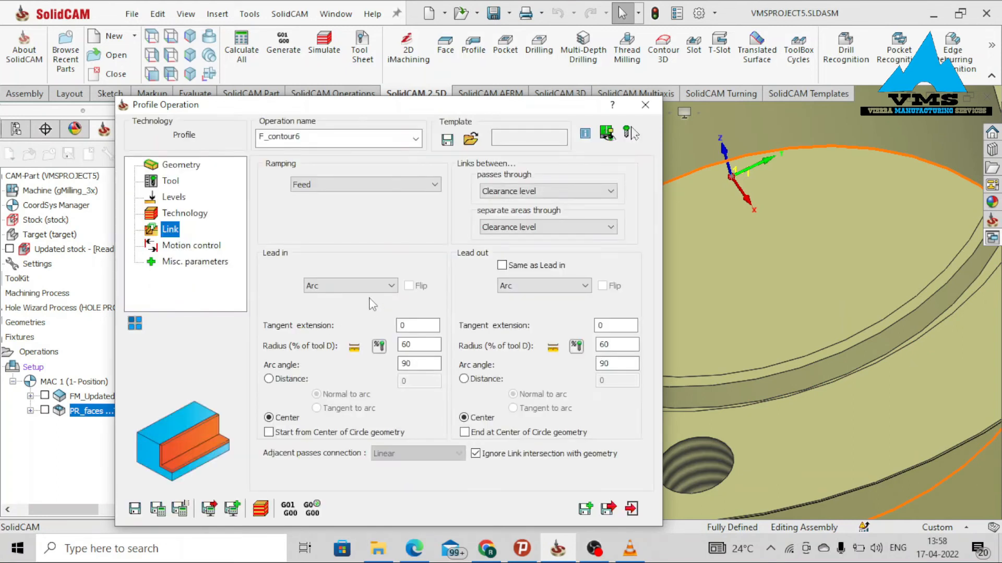
left_click(371, 304)
left_click(359, 314)
key("Tab")
key("Tab")
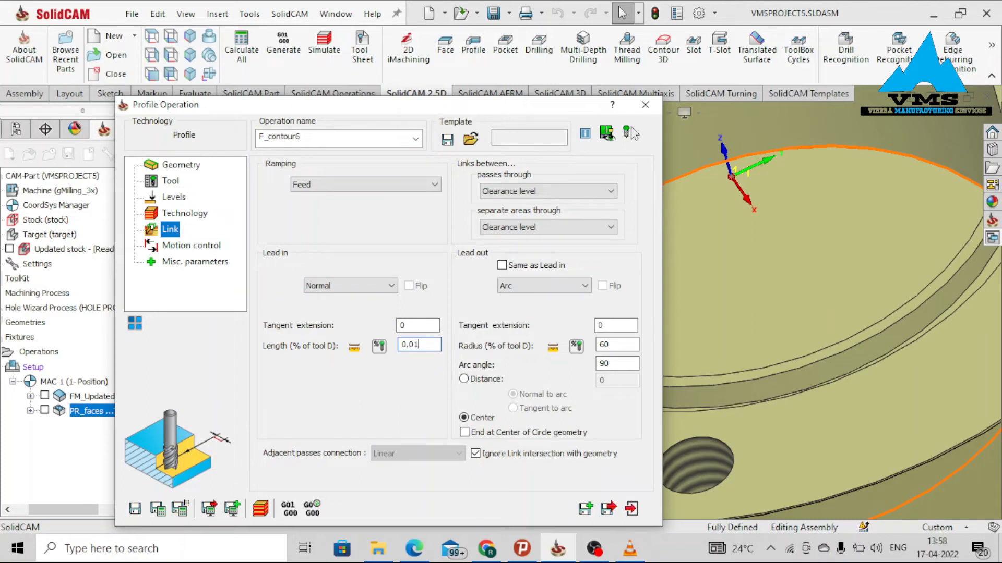
left_click(502, 266)
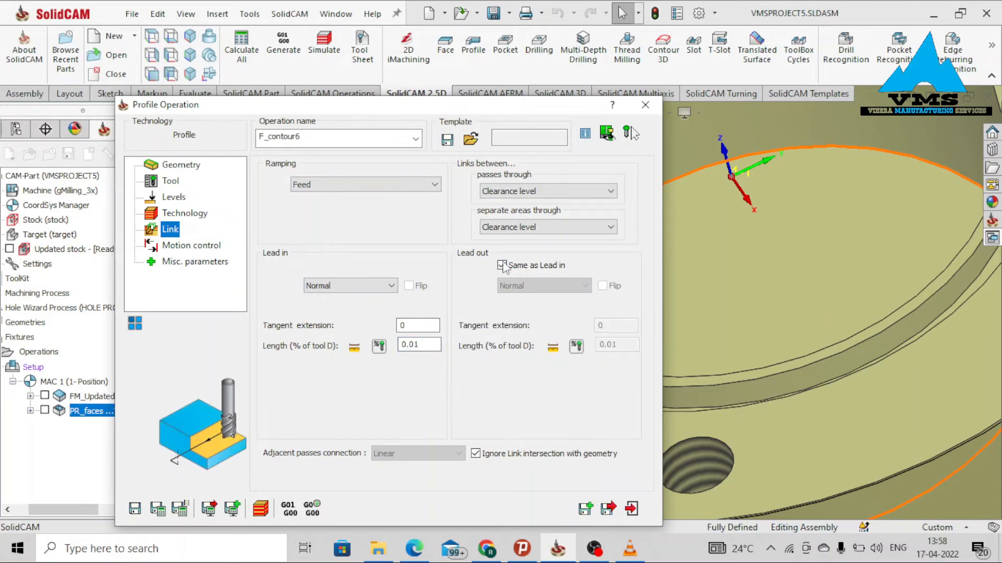
Save and calculate the profile operation, then simulate it and view the rest material.
left_click(193, 245)
left_click(200, 263)
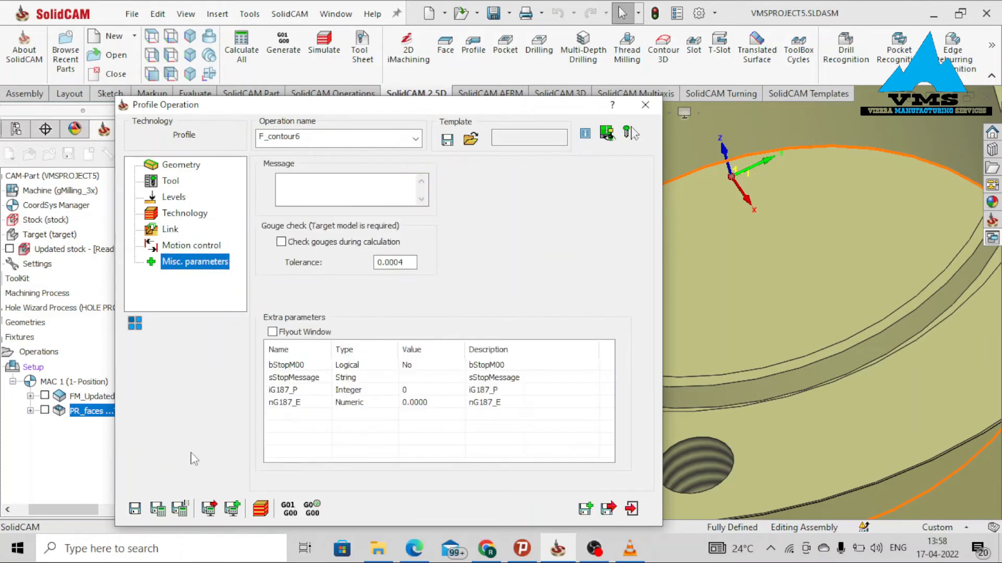
left_click(157, 508)
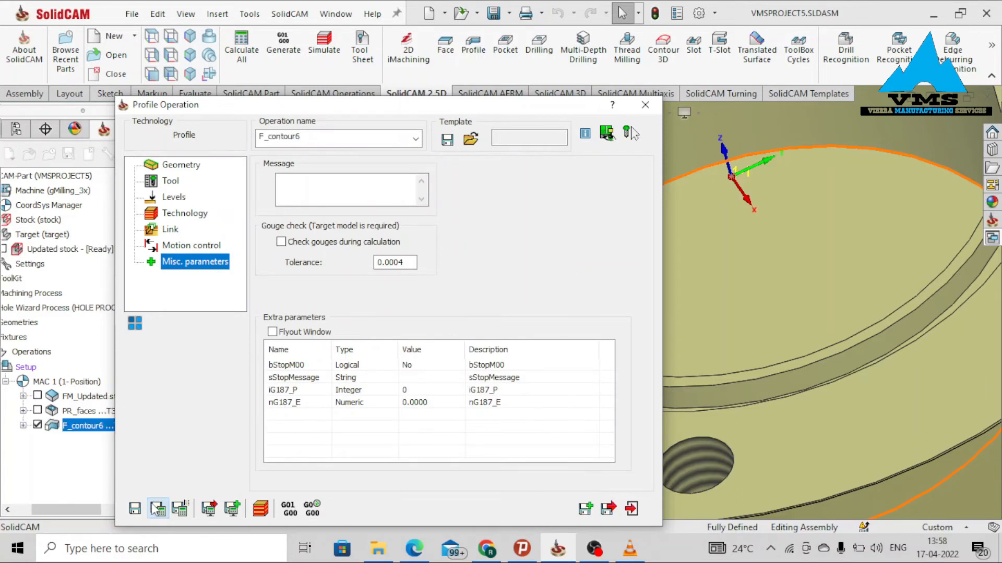
left_click(260, 509)
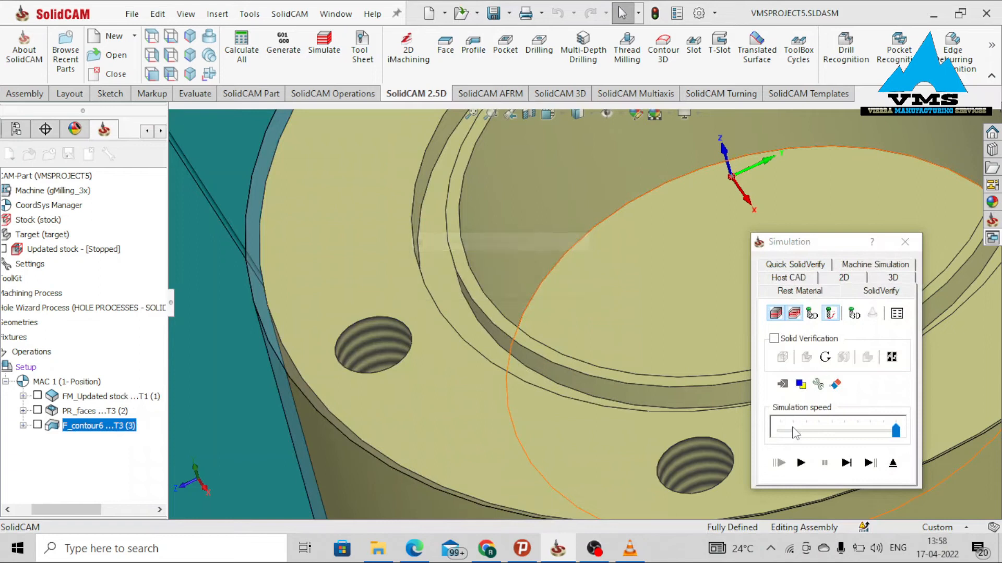
left_click(800, 463)
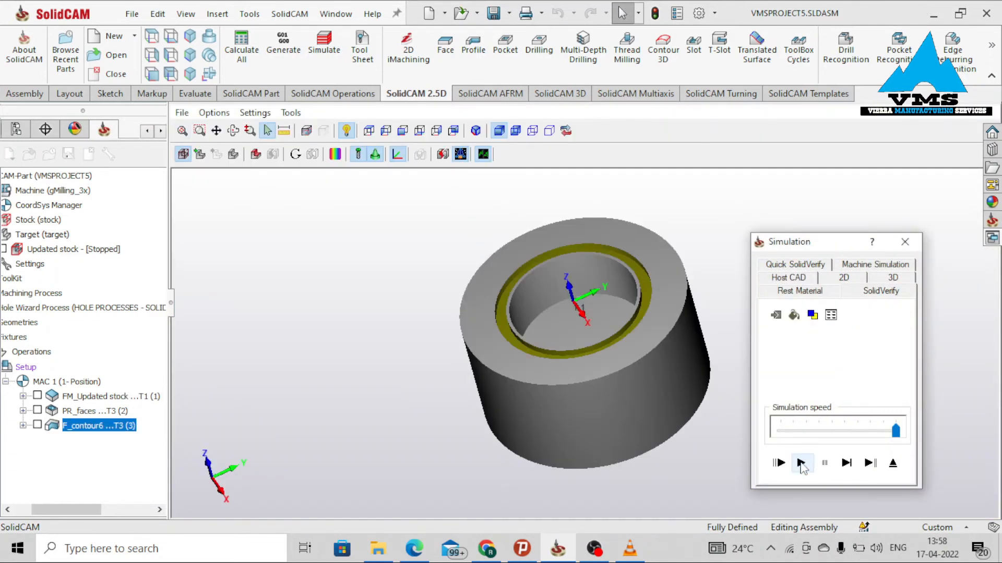
left_click(800, 292)
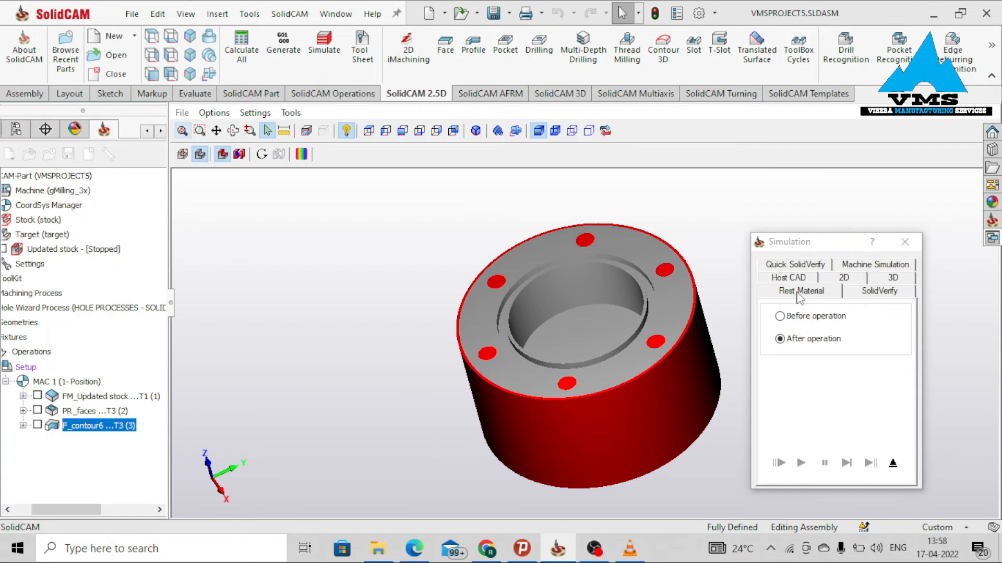
Start a 2D drilling operation and box-select the flange's hole centers as new drill geometry.
scroll(555, 275, "up", 3)
mouse_move(565, 336)
middle_mouse_down()
mouse_move(576, 313)
mouse_move(552, 327)
middle_mouse_up()
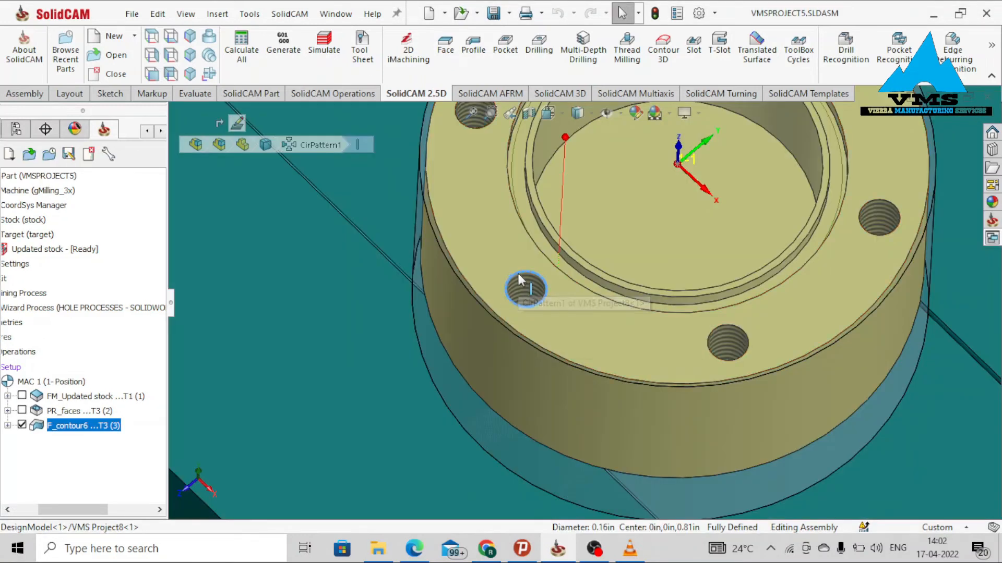
left_click(518, 277)
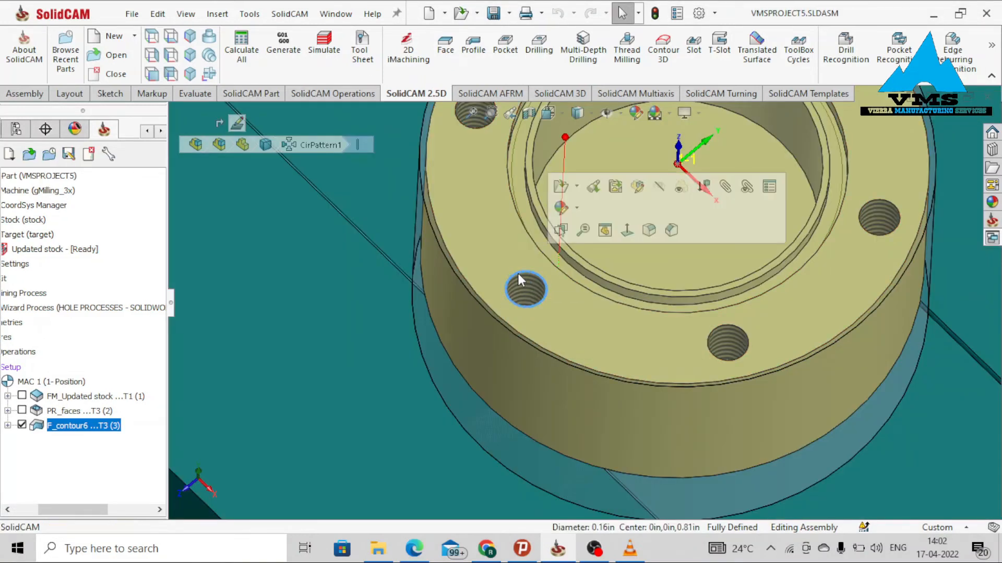
scroll(542, 333, "up", 8)
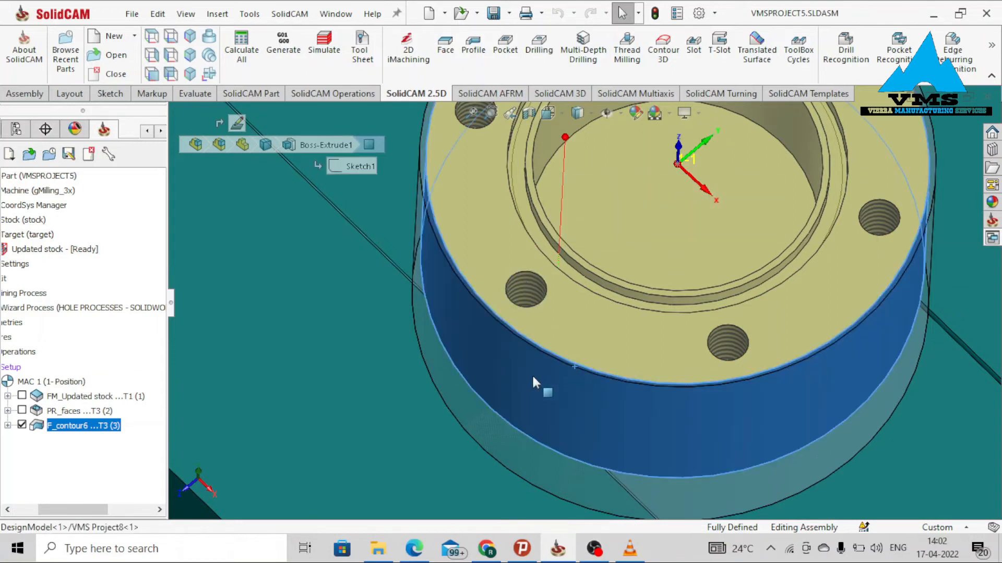
left_click(539, 54)
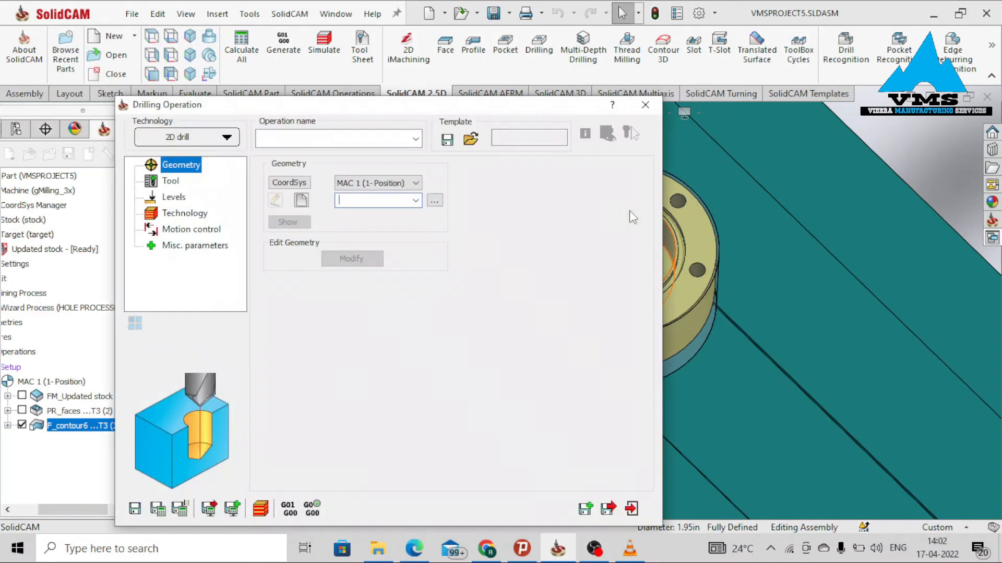
left_click(302, 200)
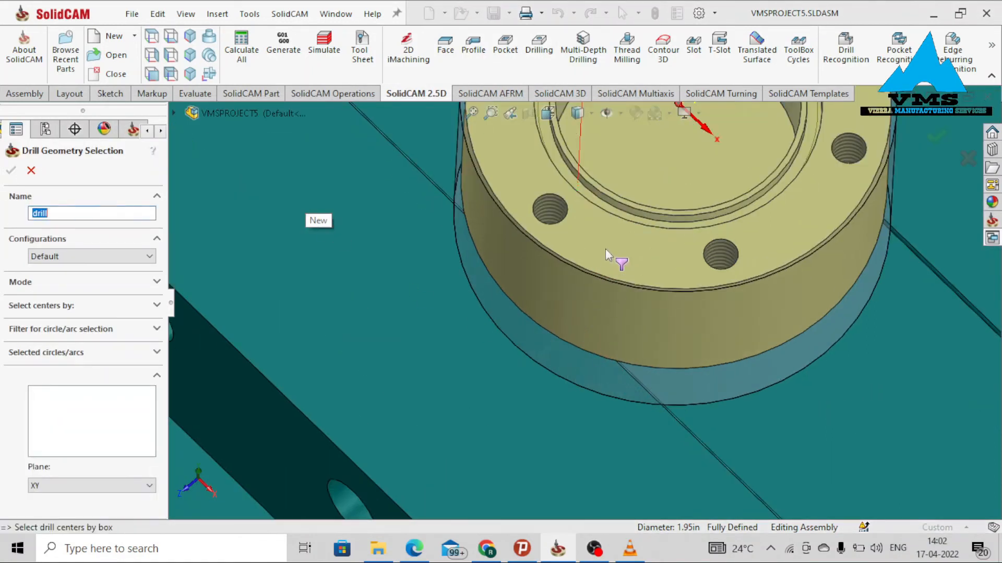
left_click(605, 248)
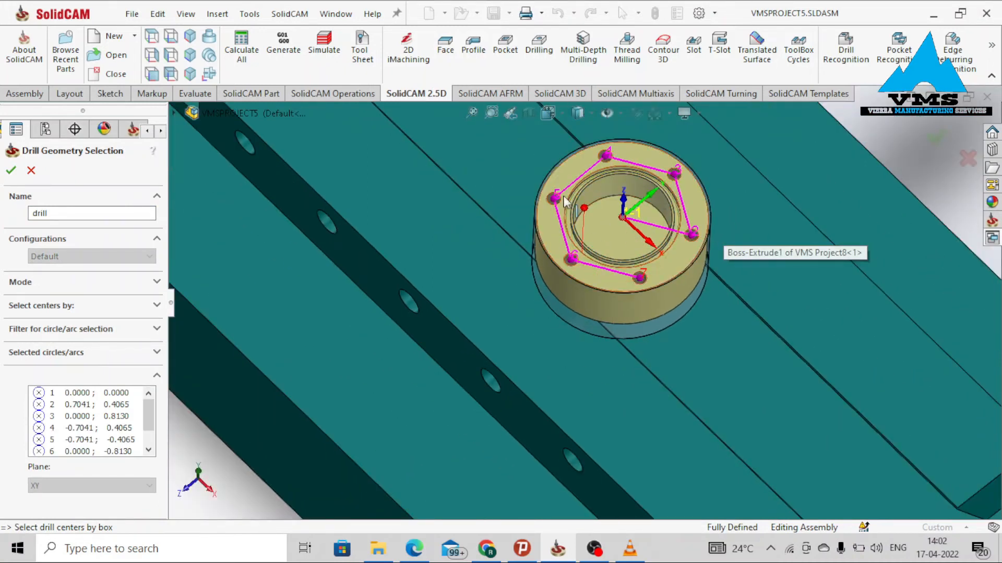
Delete the drill center at 0.0000; 0.8130 from the selected centers list.
scroll(611, 221, "down", 4)
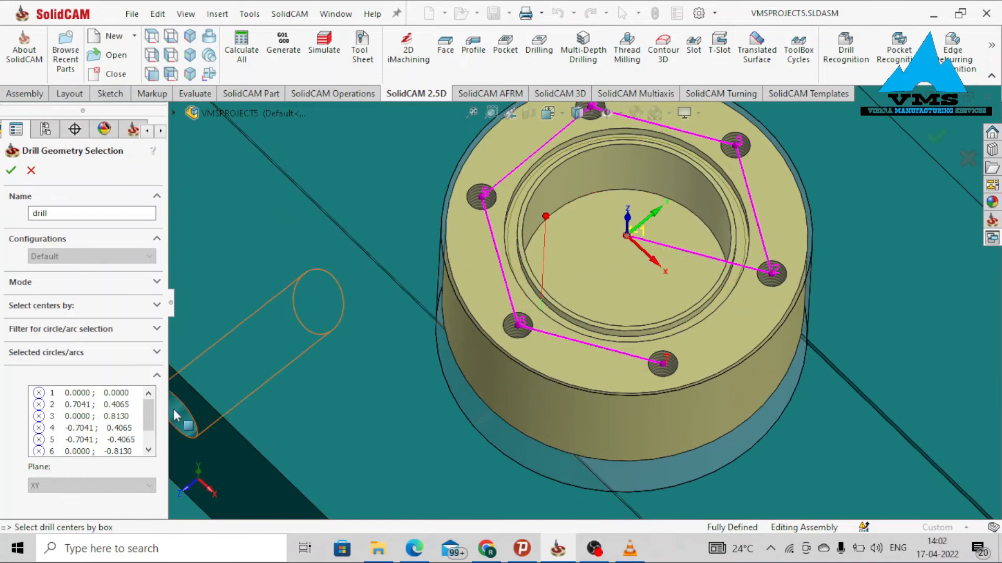
left_click(64, 417)
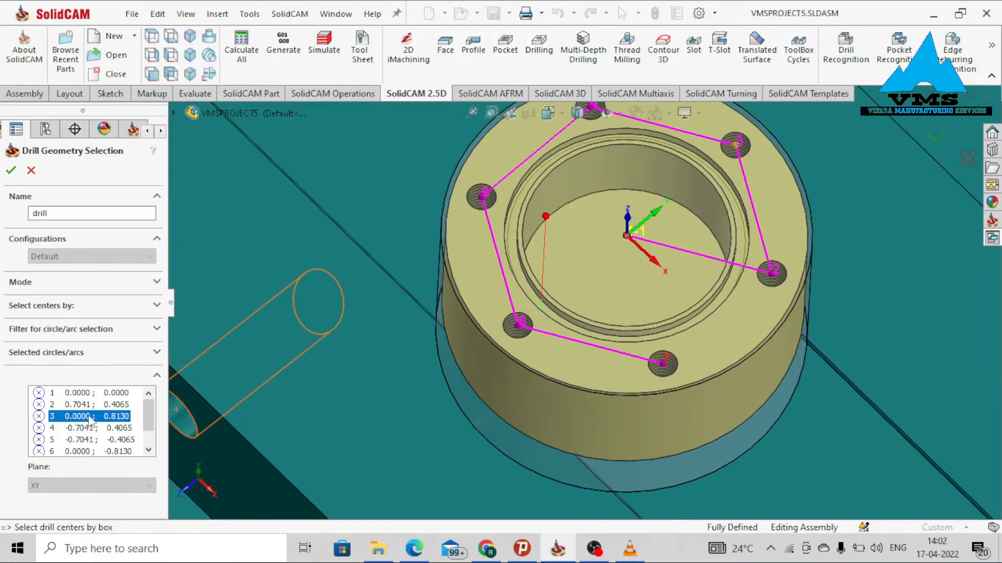
right_click(59, 421)
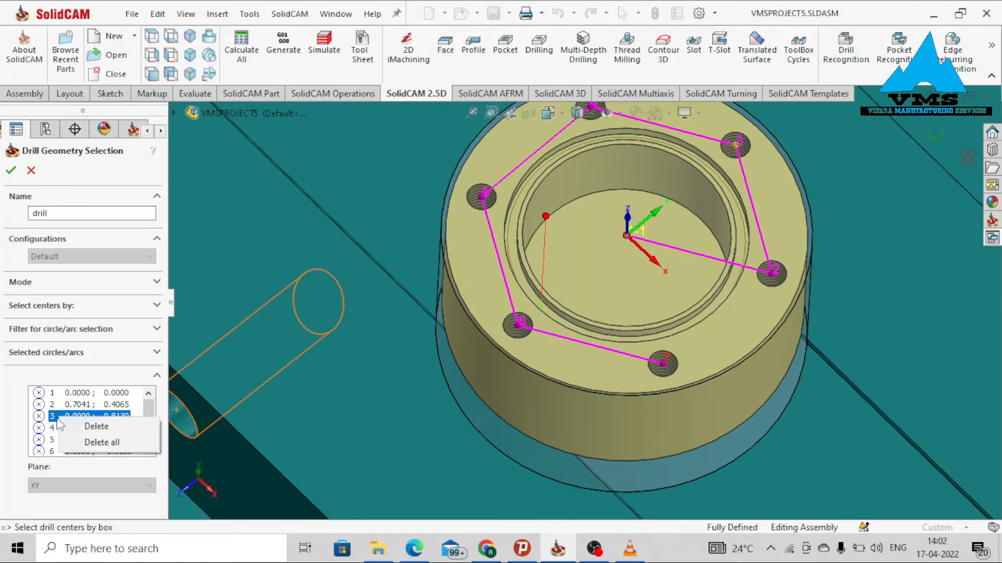
left_click(86, 426)
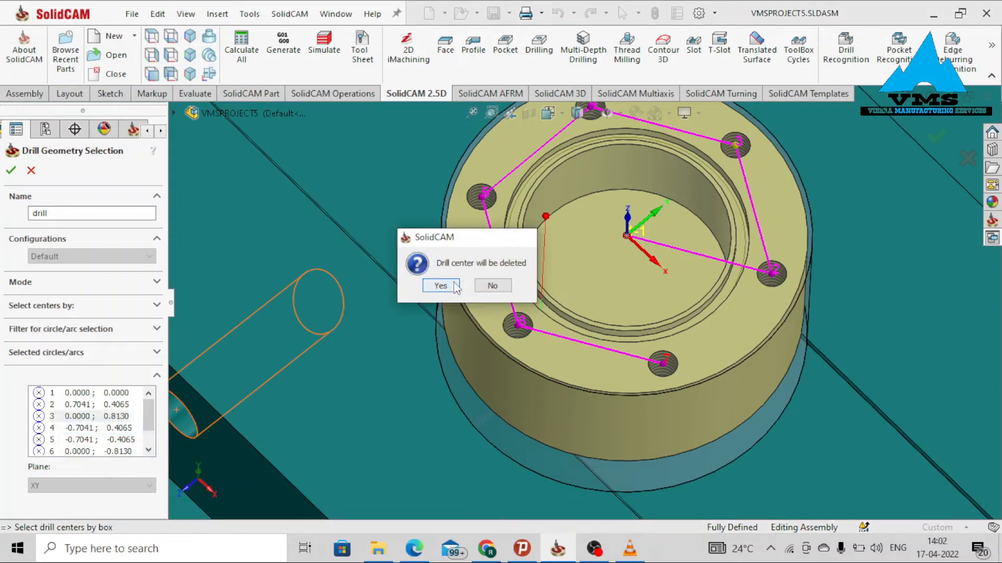
left_click(440, 286)
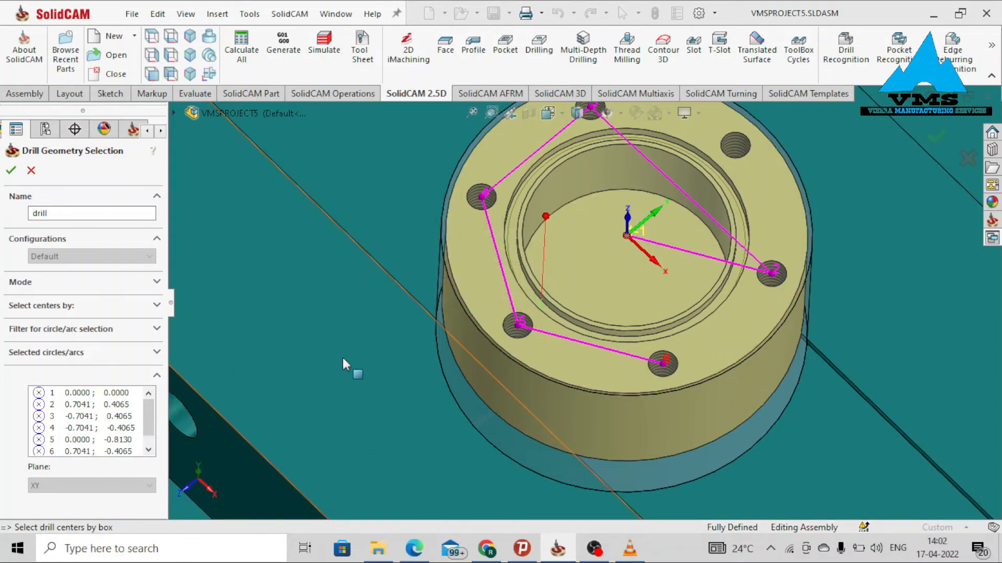
Confirm the drill geometry and add a new spot drill with 0.16 in diameter and 5 in total length.
left_click(10, 170)
left_click(171, 180)
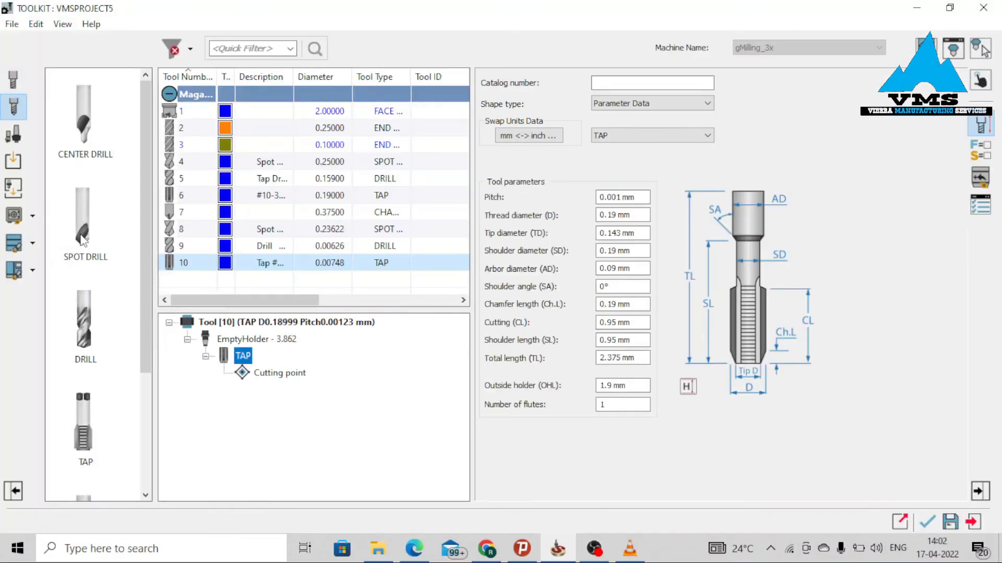
double_click(101, 241)
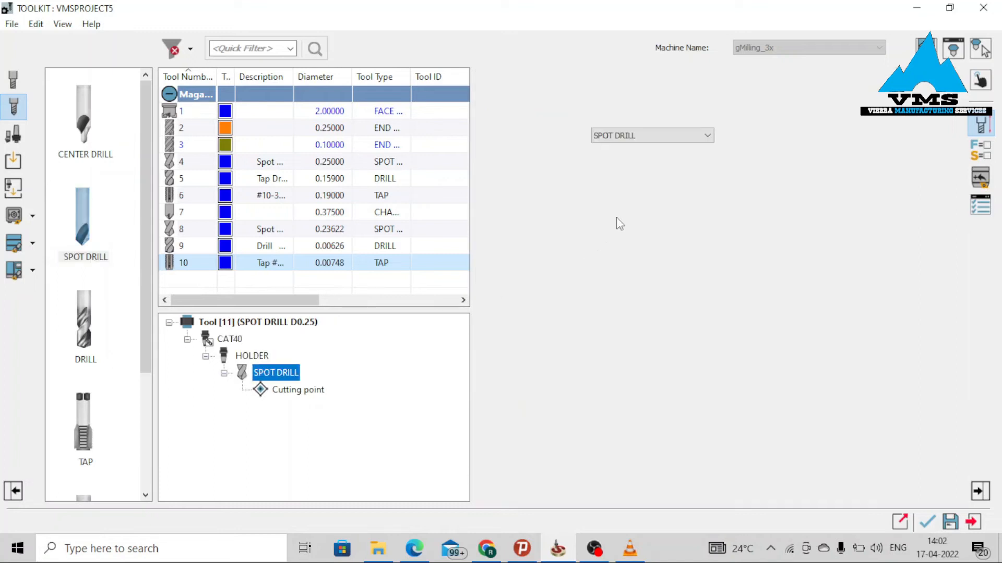
left_click(528, 135)
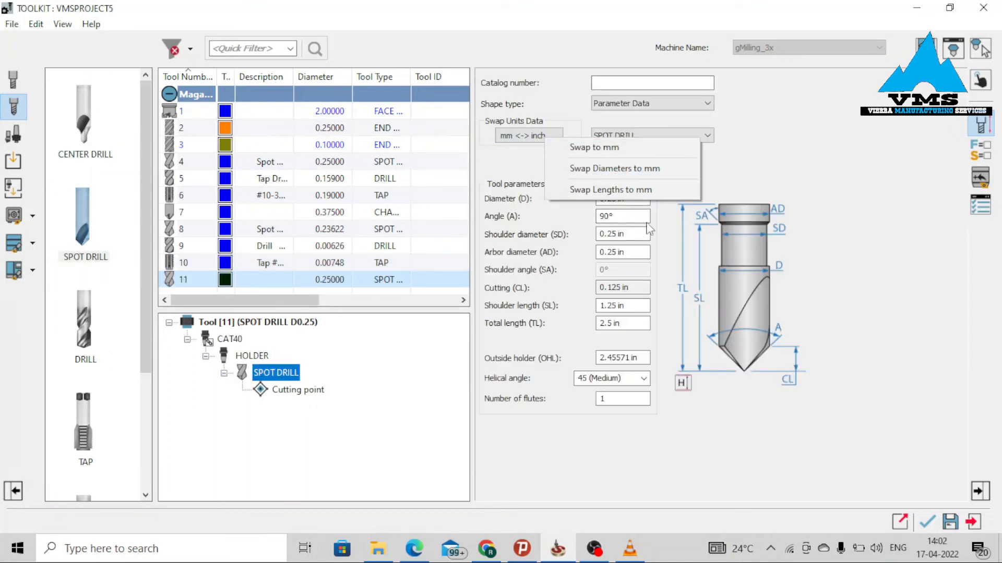
left_click(640, 198)
type("0.16")
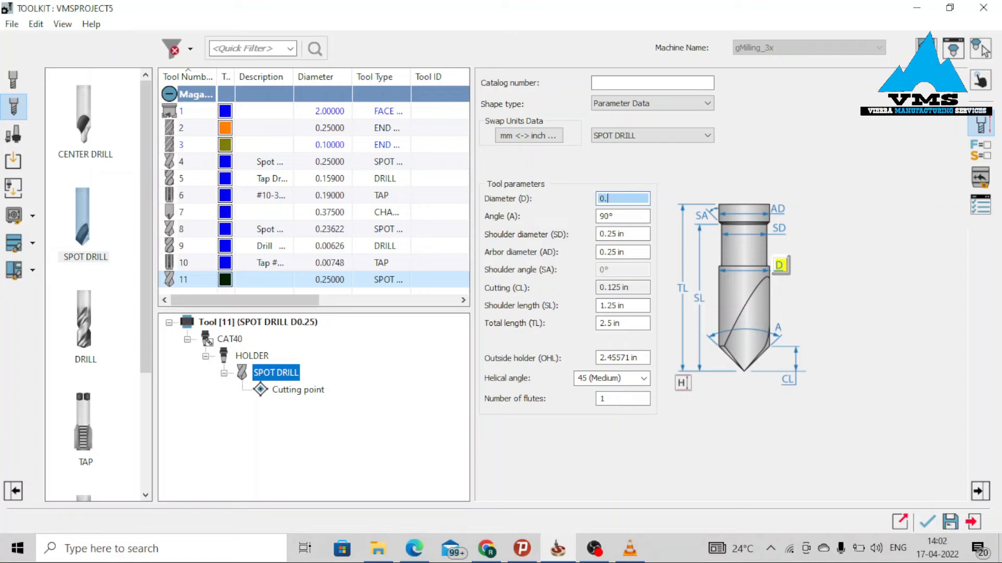
left_click(615, 215)
left_click(649, 322)
type("5")
left_click(643, 287)
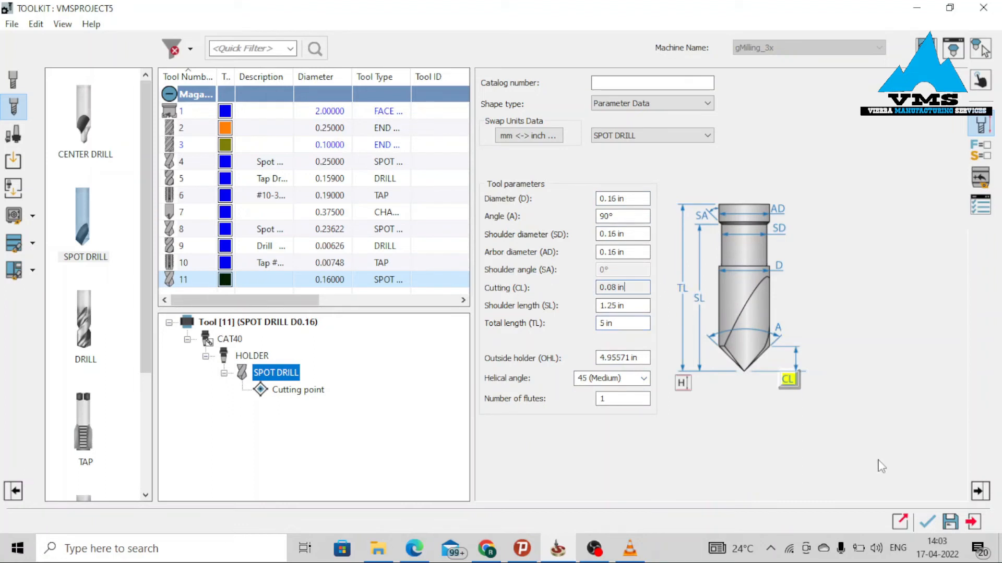
left_click(927, 521)
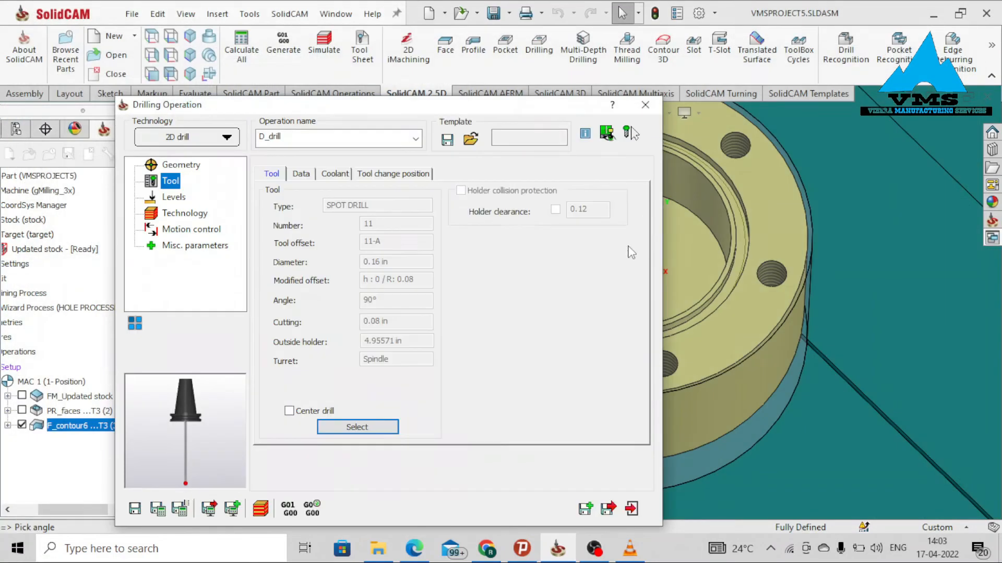
Pick the flange's top face as the drilling upper level.
left_click(174, 197)
left_click(324, 290)
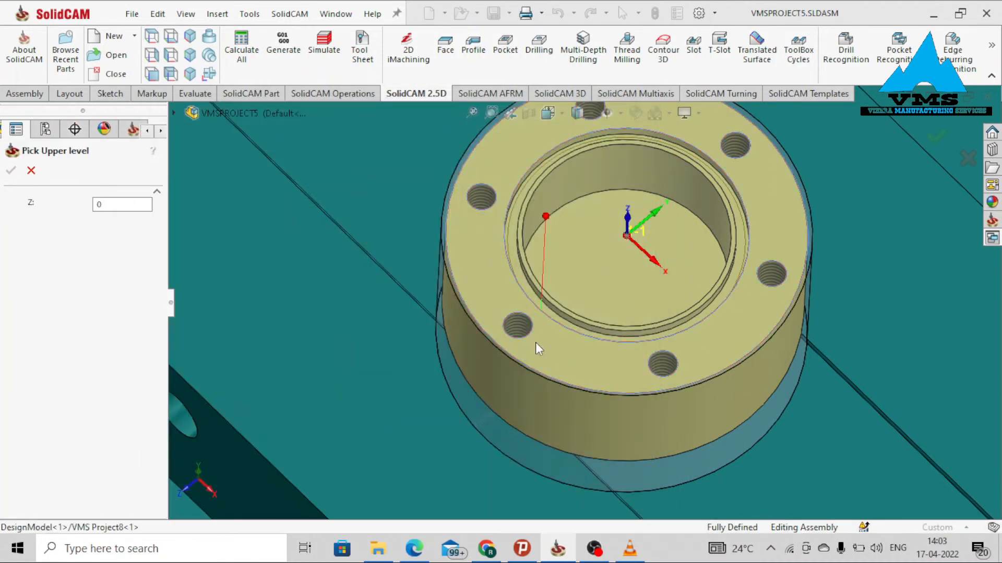
left_click(536, 342)
left_click(11, 171)
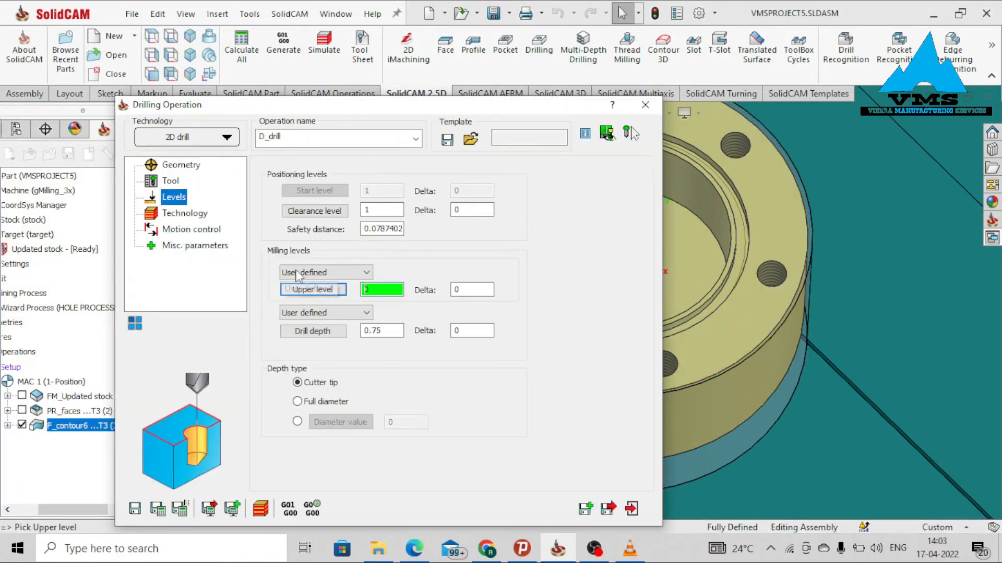
Pick the bottom of a flange hole as the drill depth.
left_click(313, 331)
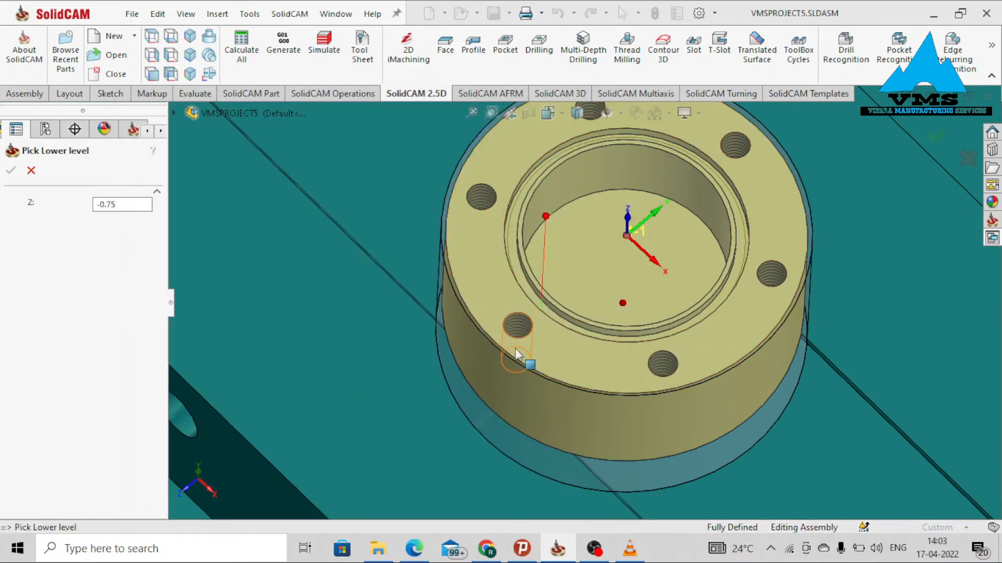
scroll(524, 351, "down", 5)
scroll(542, 323, "down", 5)
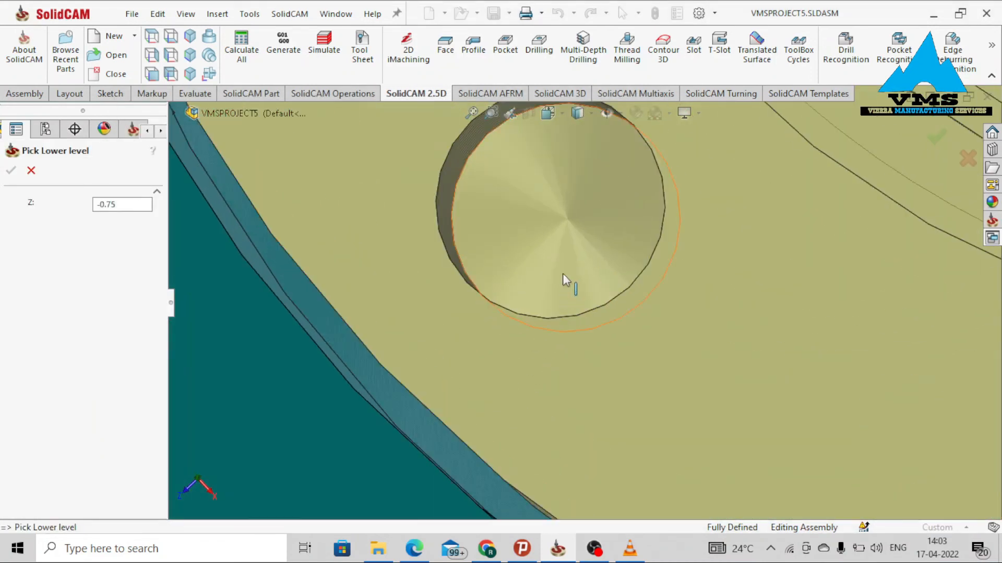
left_click(567, 219)
left_click(14, 175)
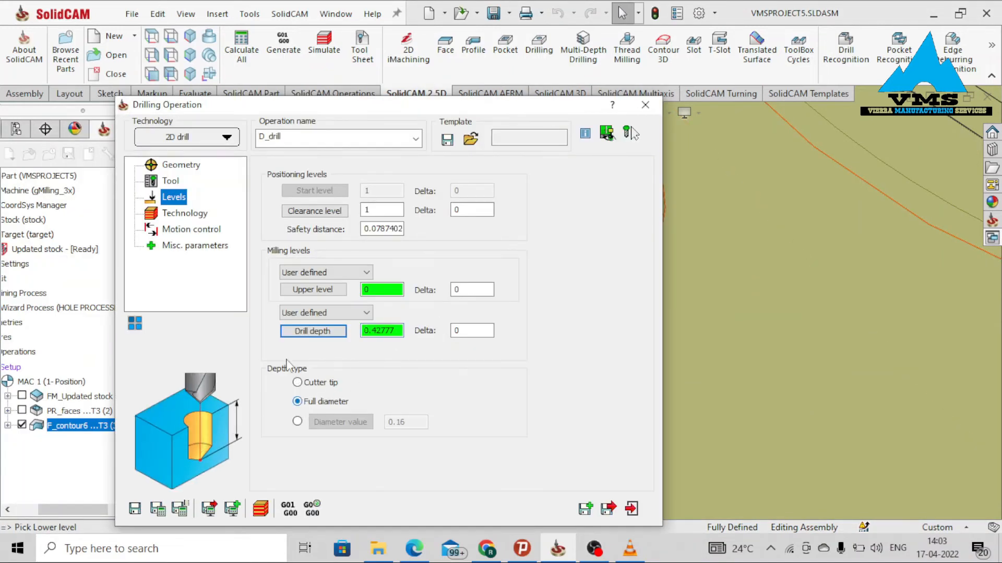
Review the technology and motion control settings, then save and calculate the drilling operation.
left_click(178, 215)
left_click(194, 230)
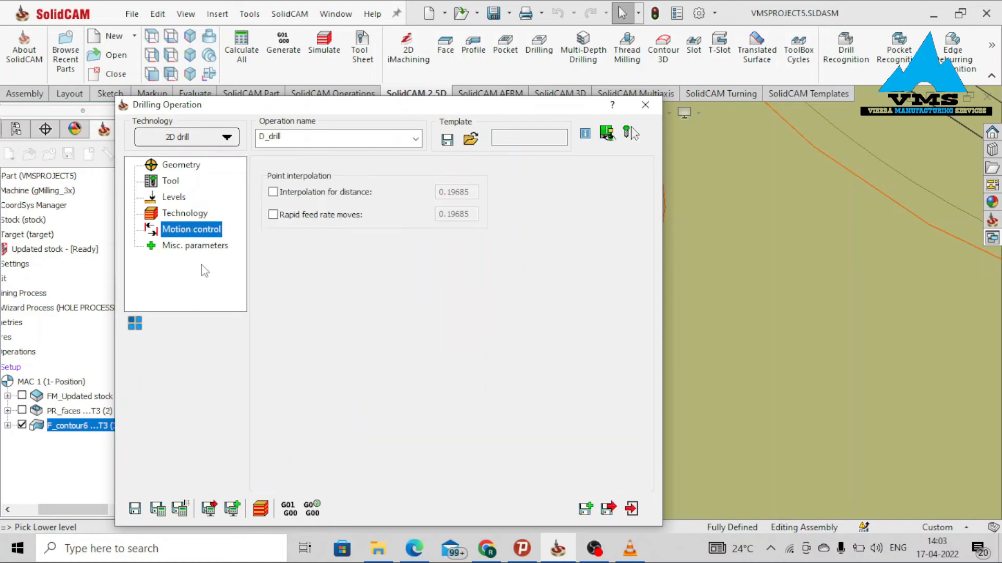
left_click(157, 510)
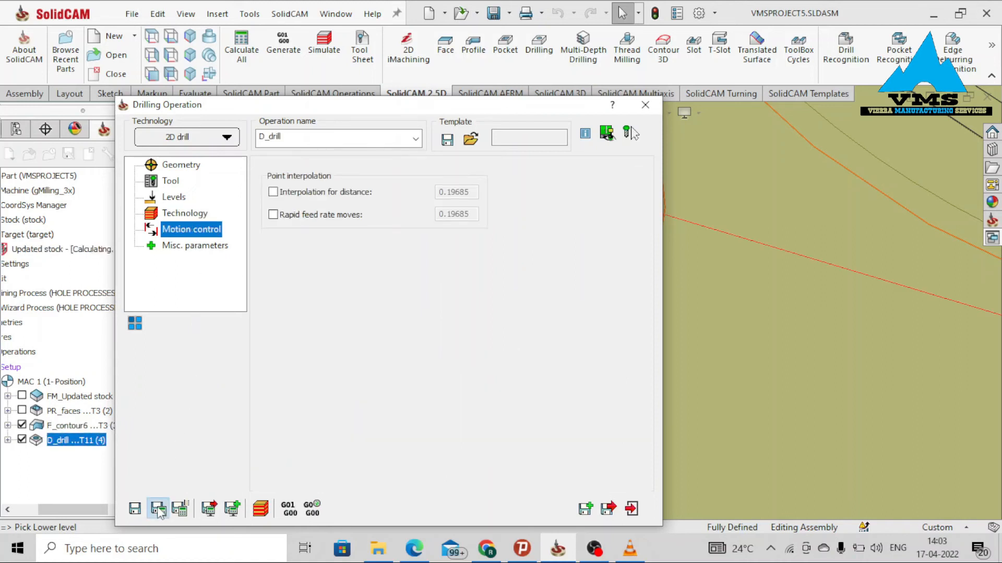
Simulate the drilling operation in SolidVerify.
left_click(261, 509)
left_click(844, 290)
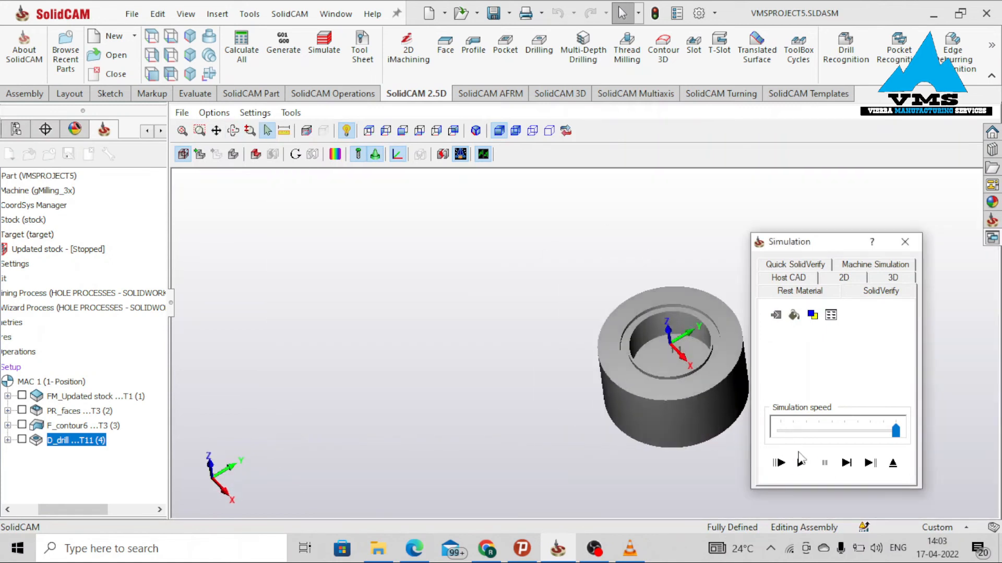
left_click(801, 463)
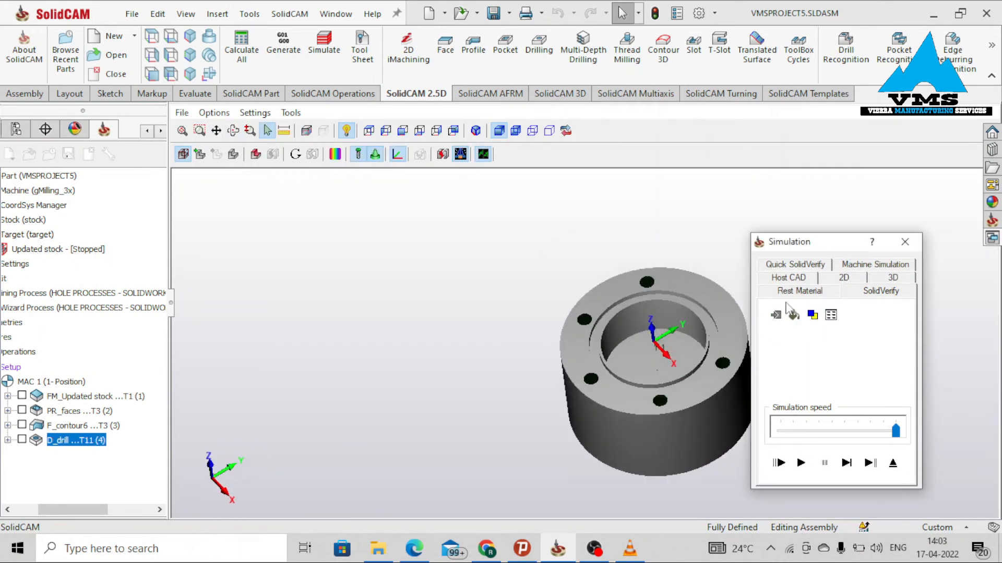
View the drilling rest material, then close the simulation and the drilling operation.
left_click(791, 291)
middle_click_drag(580, 386, 645, 250)
scroll(546, 363, "up", 5)
scroll(535, 382, "down", 5)
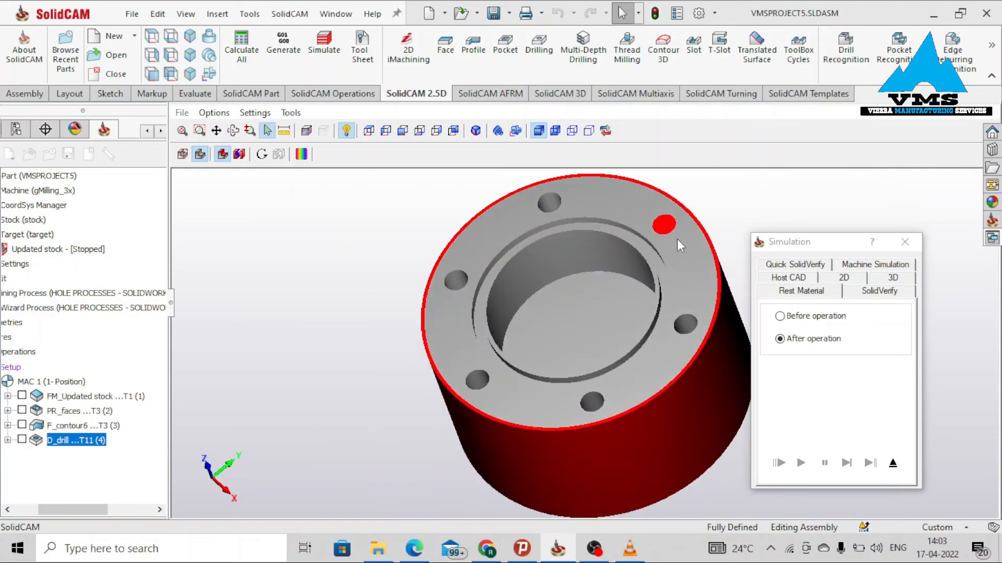
left_click(904, 242)
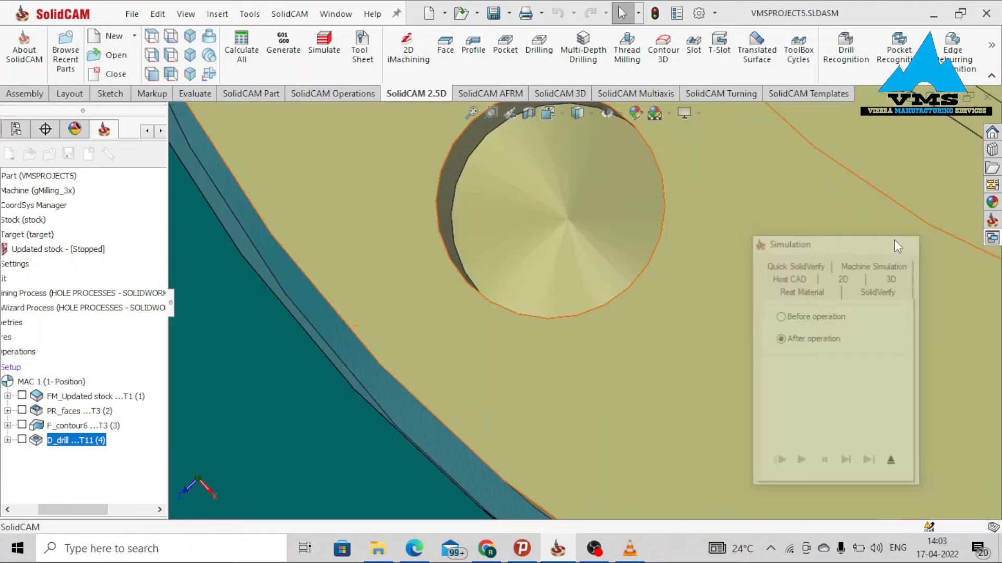
left_click(645, 108)
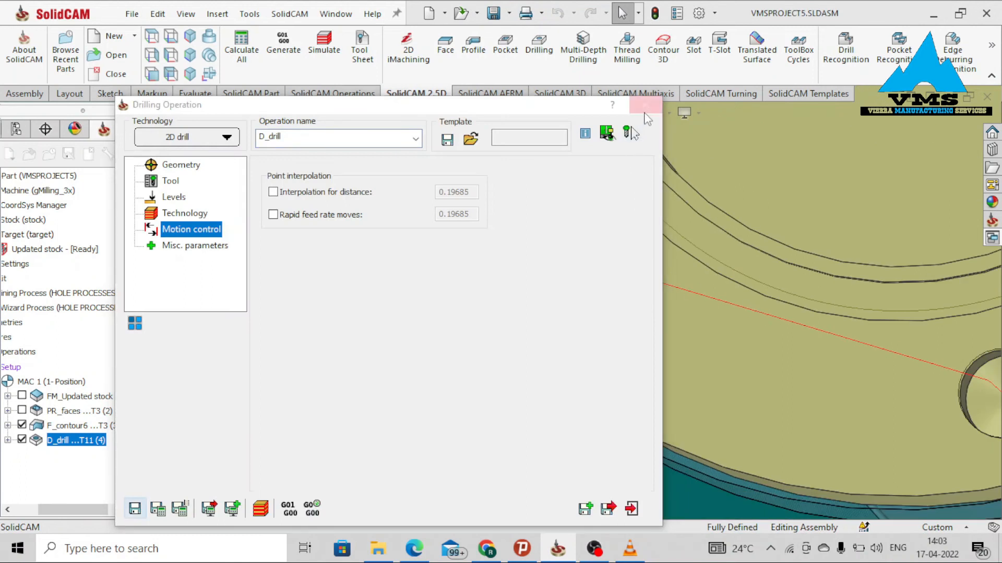
Start a new profile operation and chain the flange's bottom outer edge as the contour geometry.
scroll(683, 289, "up", 6)
scroll(697, 330, "up", 1)
middle_click_drag(697, 330, 693, 283)
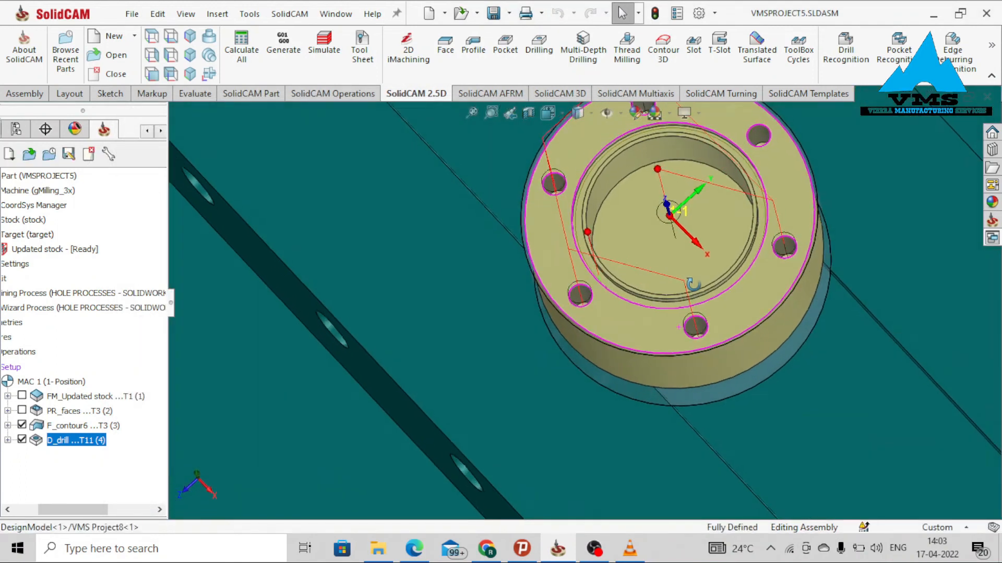
scroll(756, 164, "up", 2)
scroll(755, 174, "down", 1)
scroll(694, 199, "down", 2)
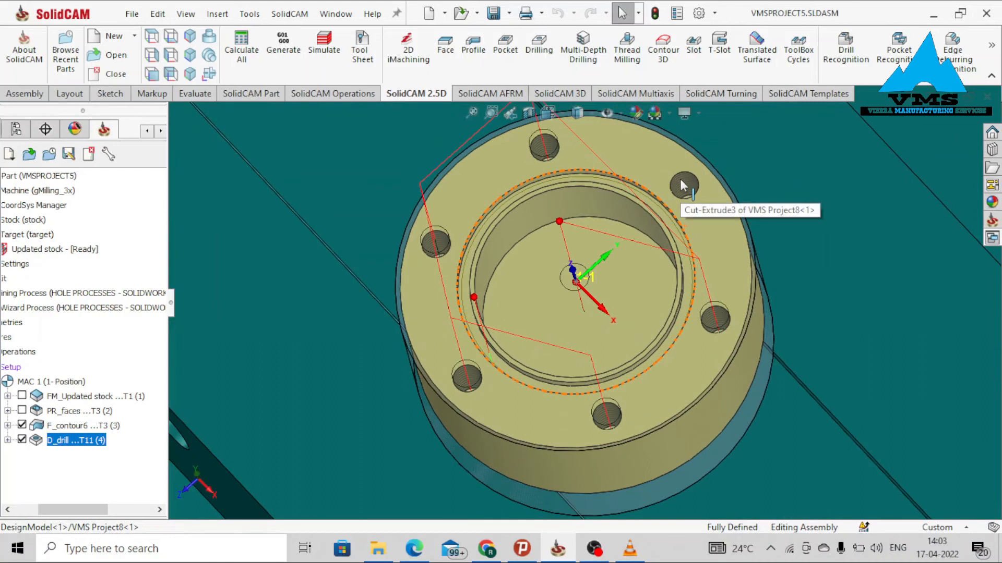
scroll(685, 193, "up", 5)
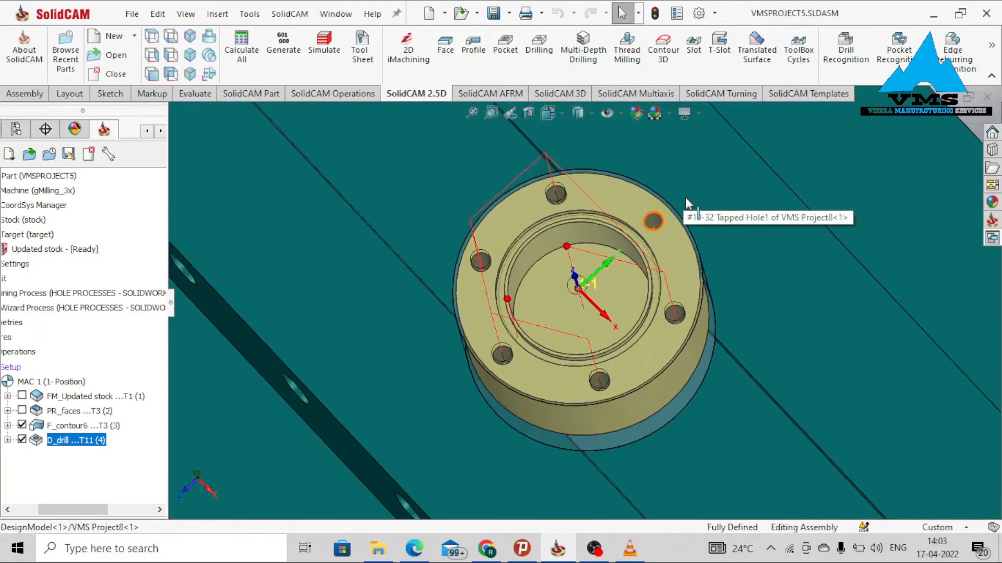
scroll(611, 358, "down", 2)
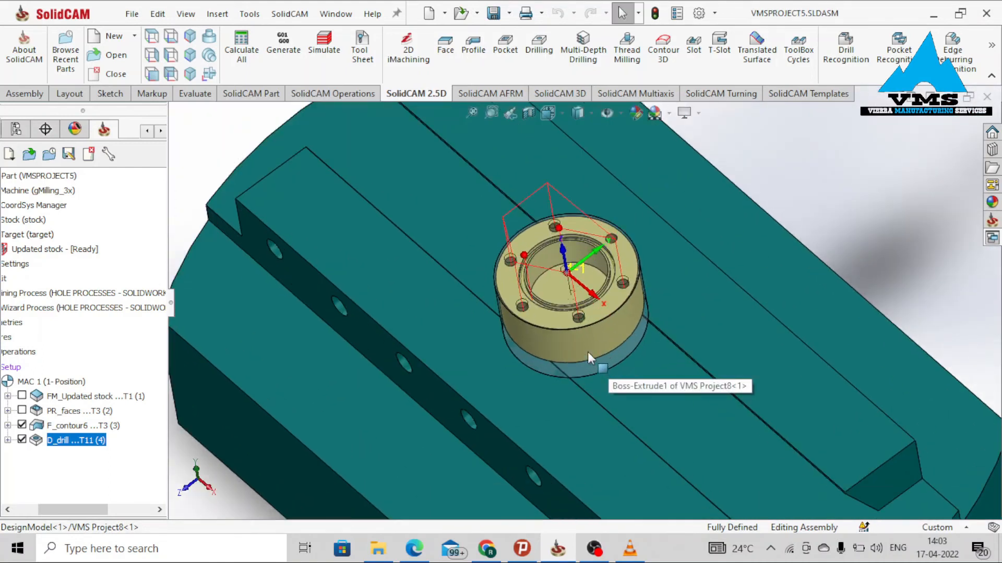
scroll(587, 352, "up", 1)
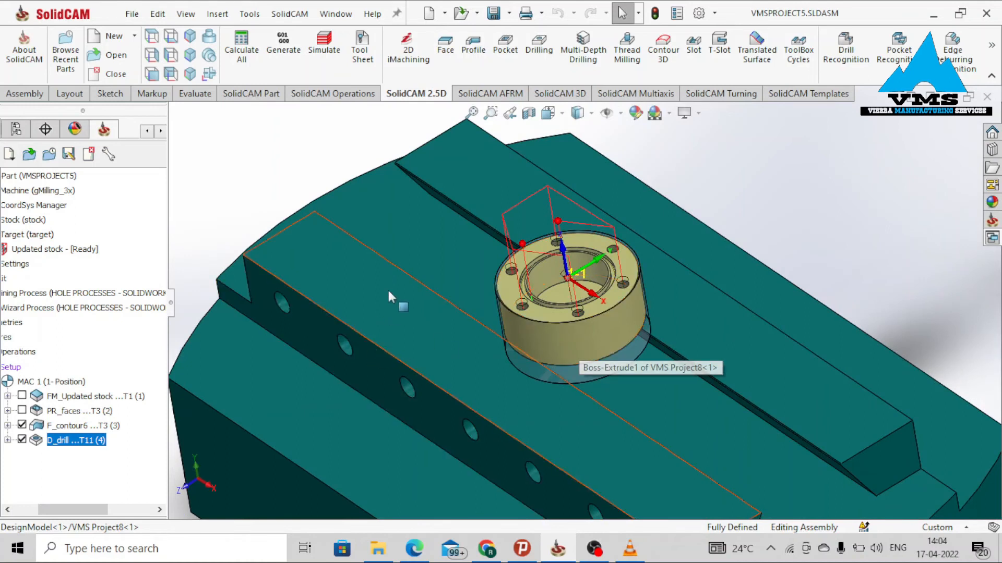
left_click(473, 52)
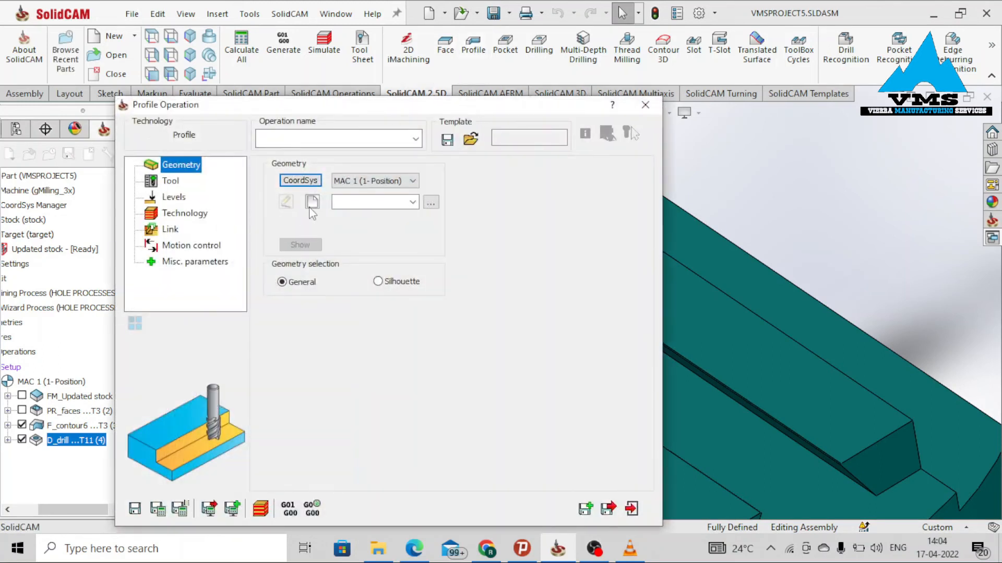
left_click(311, 205)
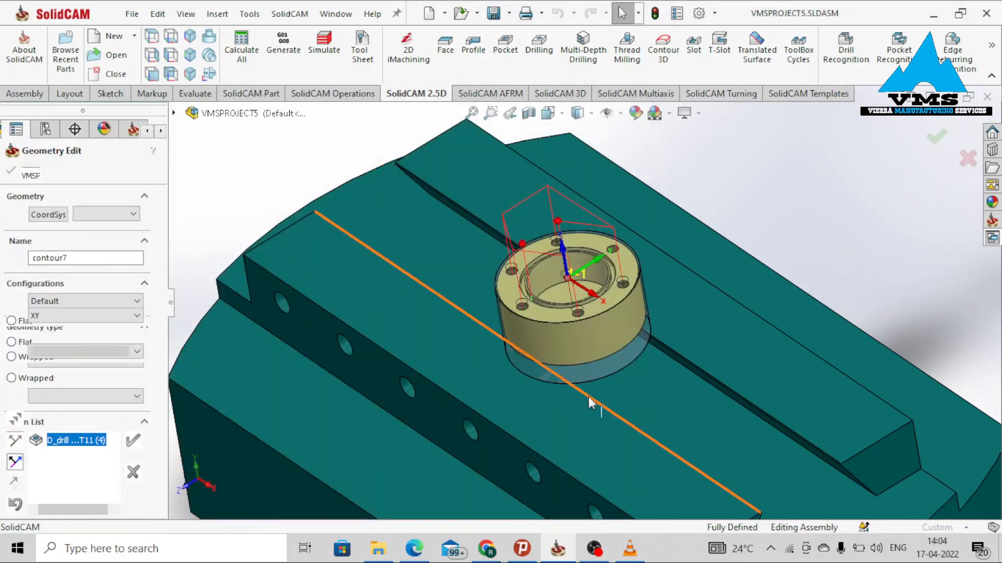
scroll(588, 396, "down", 3)
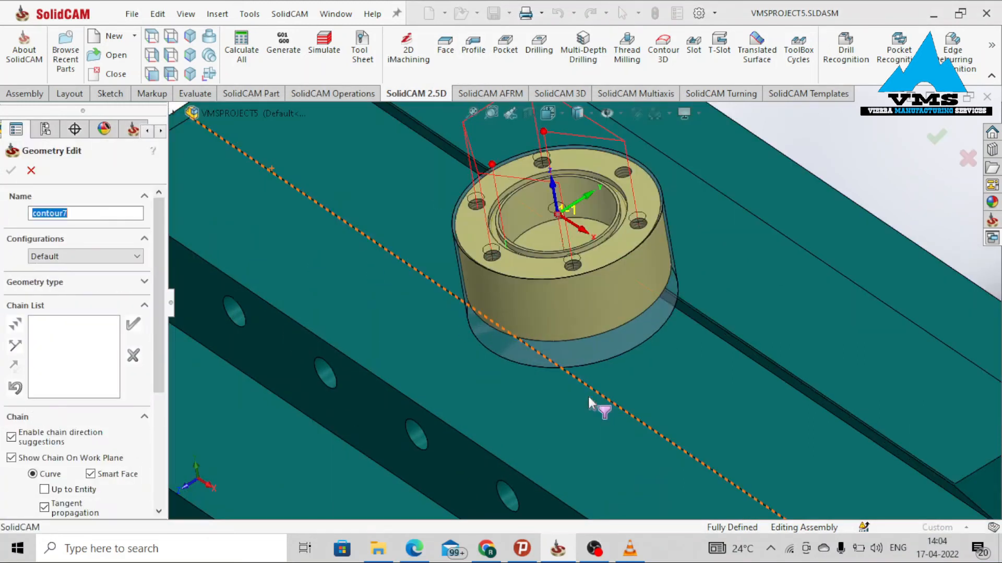
left_click(593, 336)
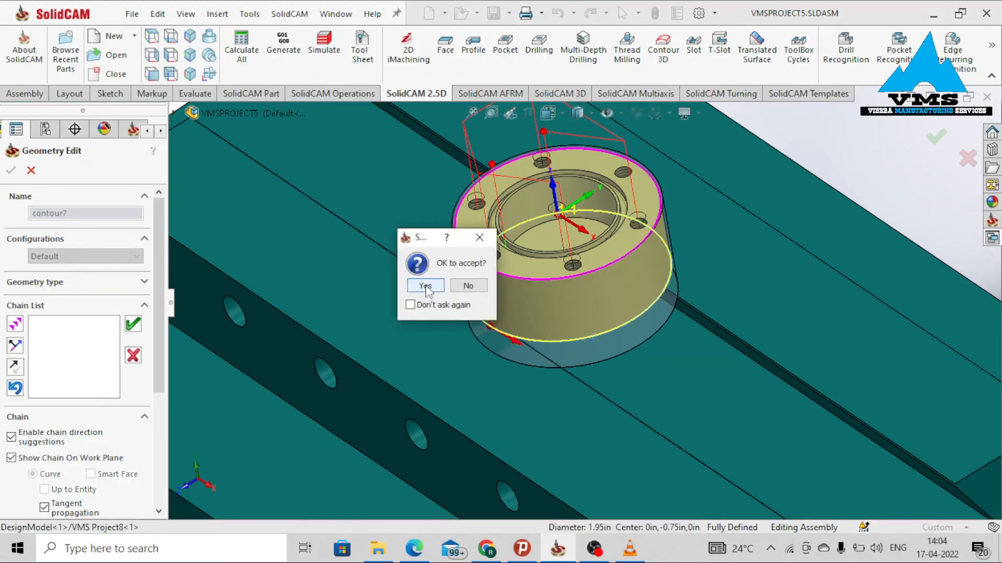
left_click(425, 286)
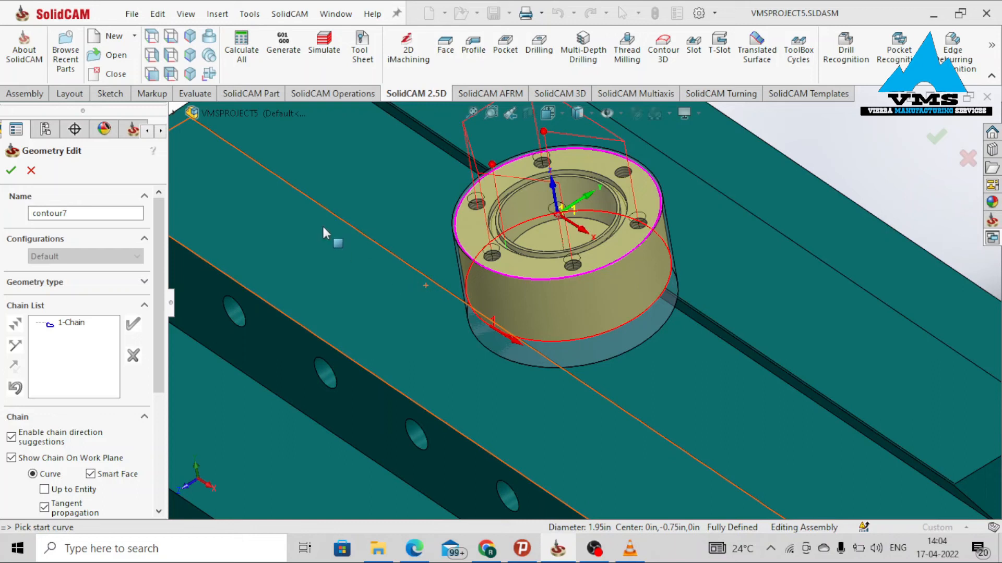
left_click(10, 170)
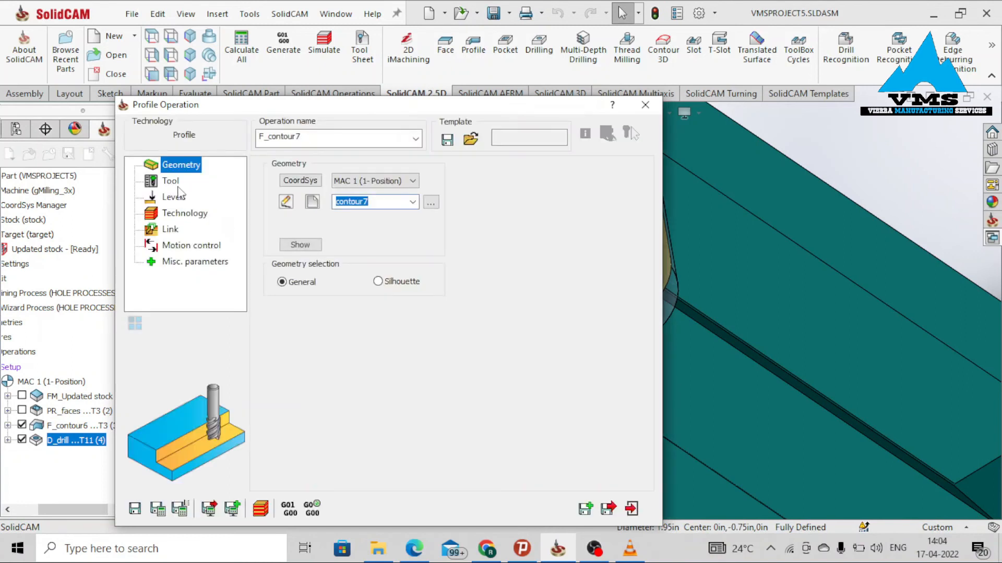
Select the 0.1 end mill (tool 3) for the profile operation.
left_click(170, 181)
left_click(346, 429)
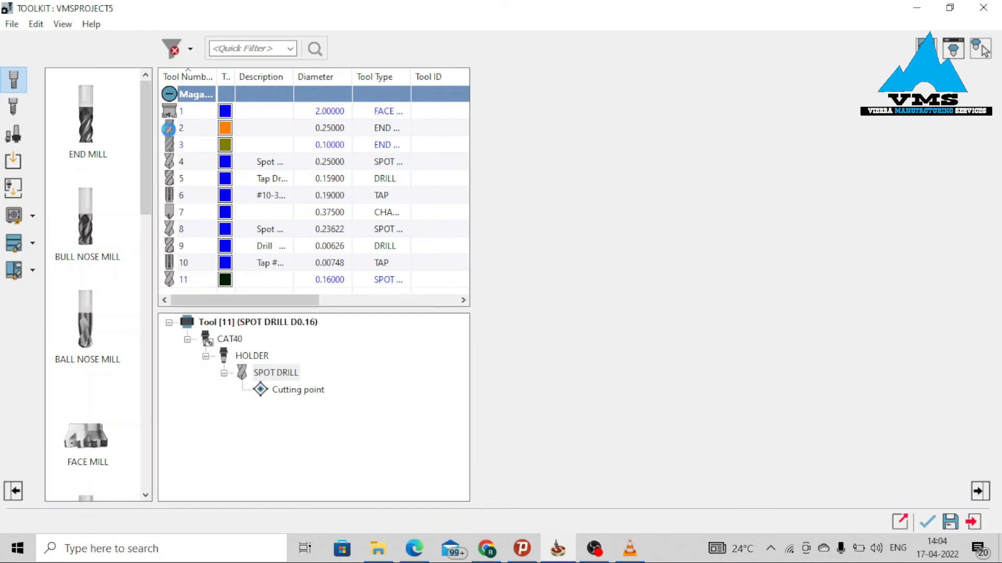
left_click(183, 147)
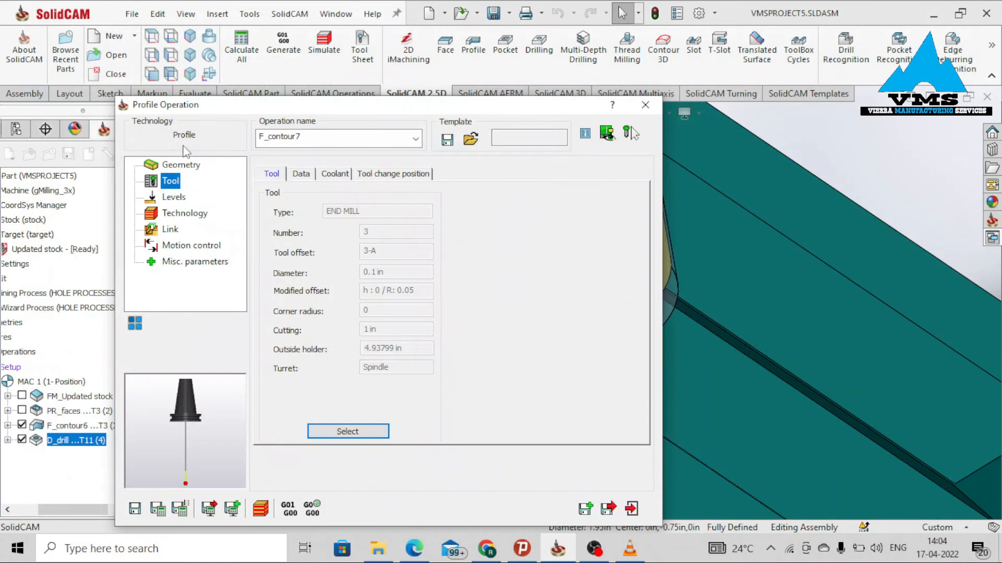
Pick the flange's bottom edge as the profile depth.
left_click(174, 199)
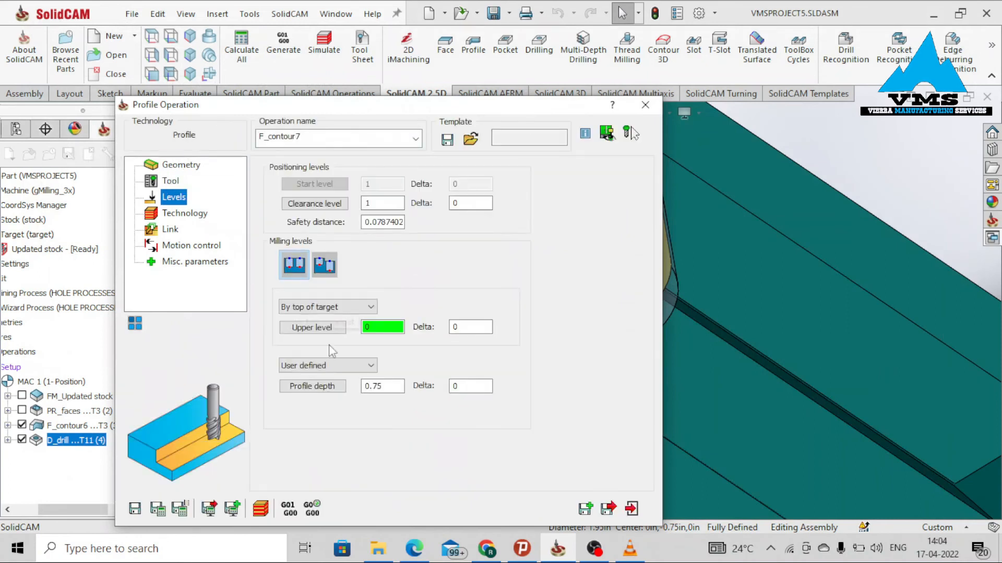
left_click(320, 388)
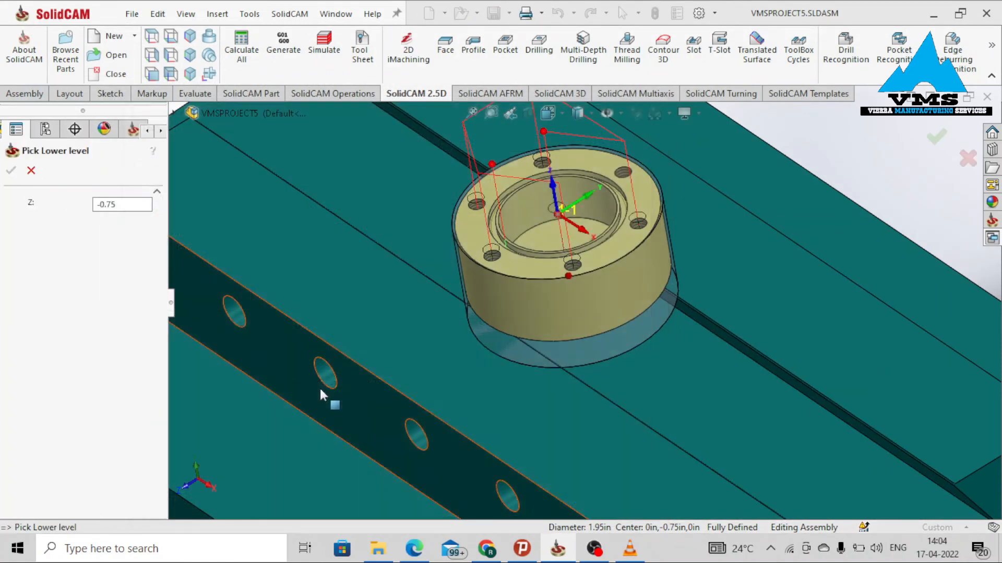
middle_click_drag(562, 381, 500, 338)
left_click(655, 322)
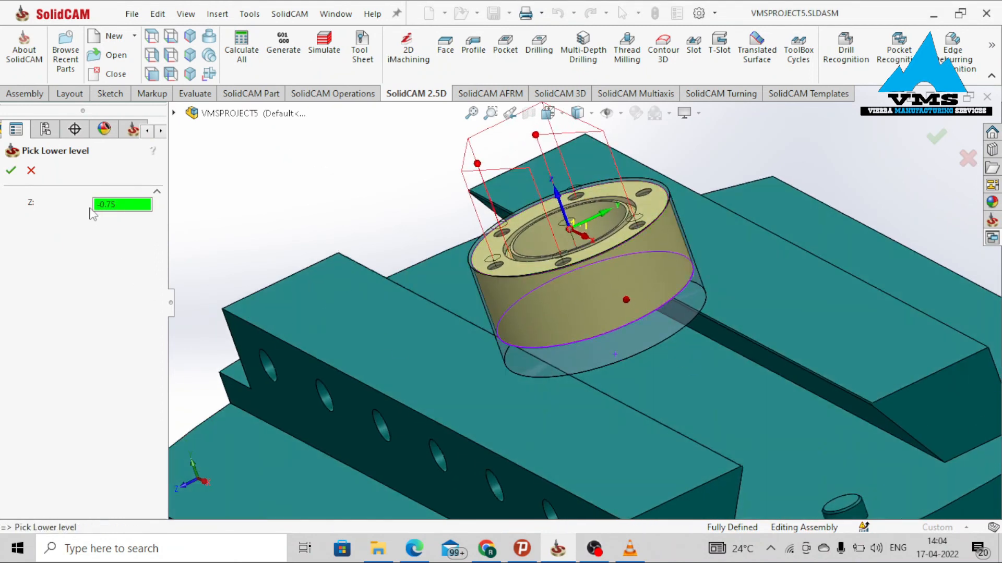
left_click(14, 171)
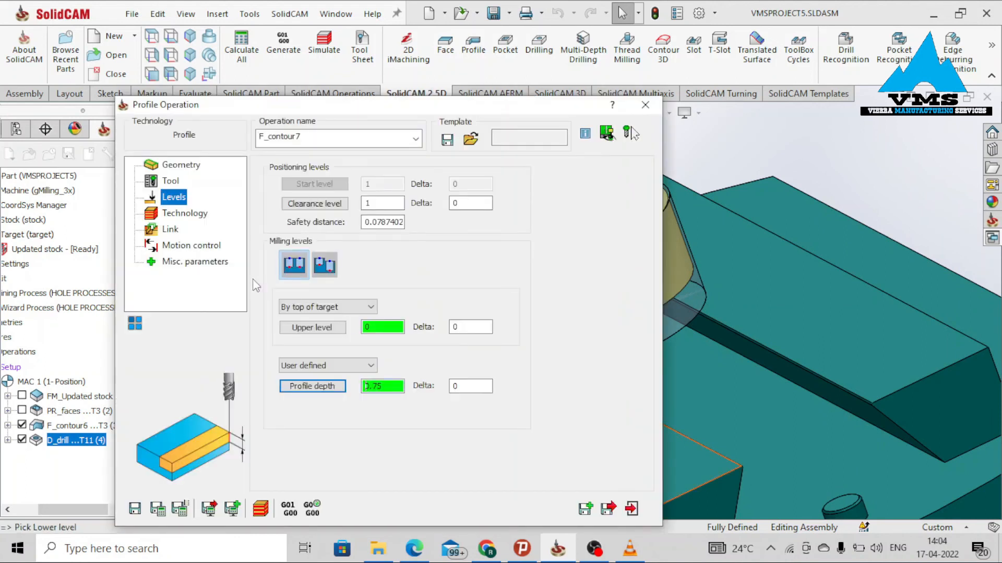
Change the profile geometry's tool side to Right.
left_click(194, 214)
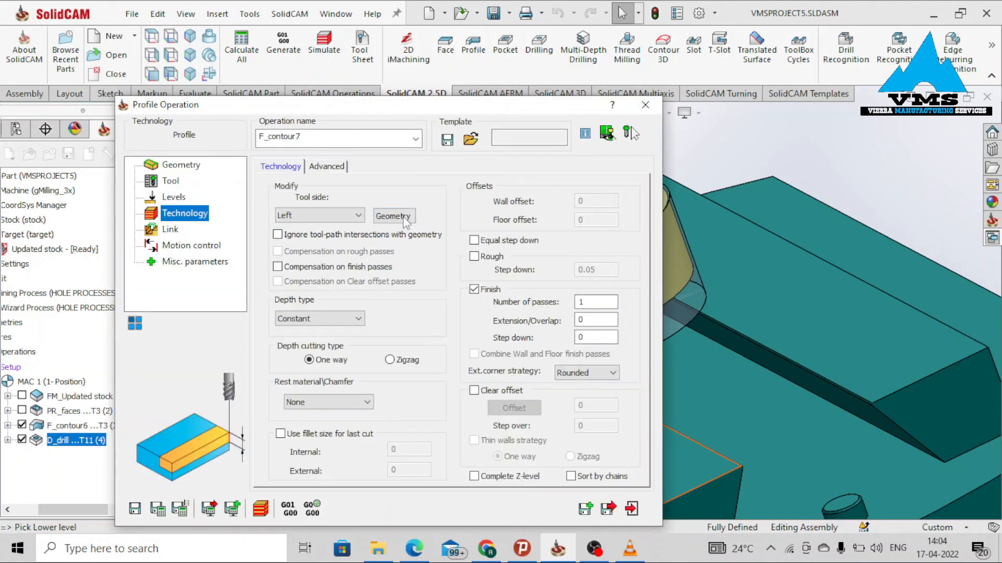
left_click(404, 218)
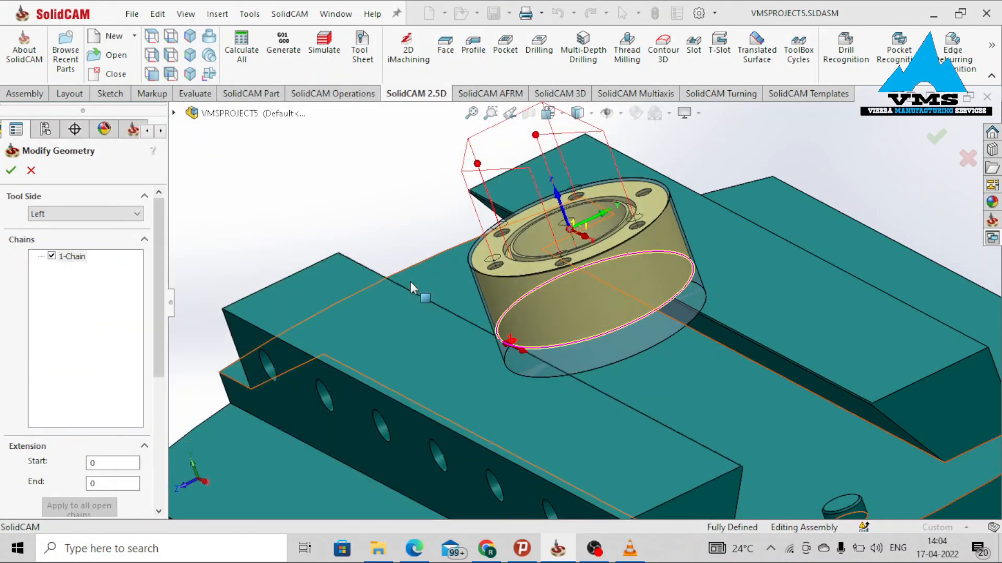
scroll(509, 340, "down", 5)
left_click(113, 214)
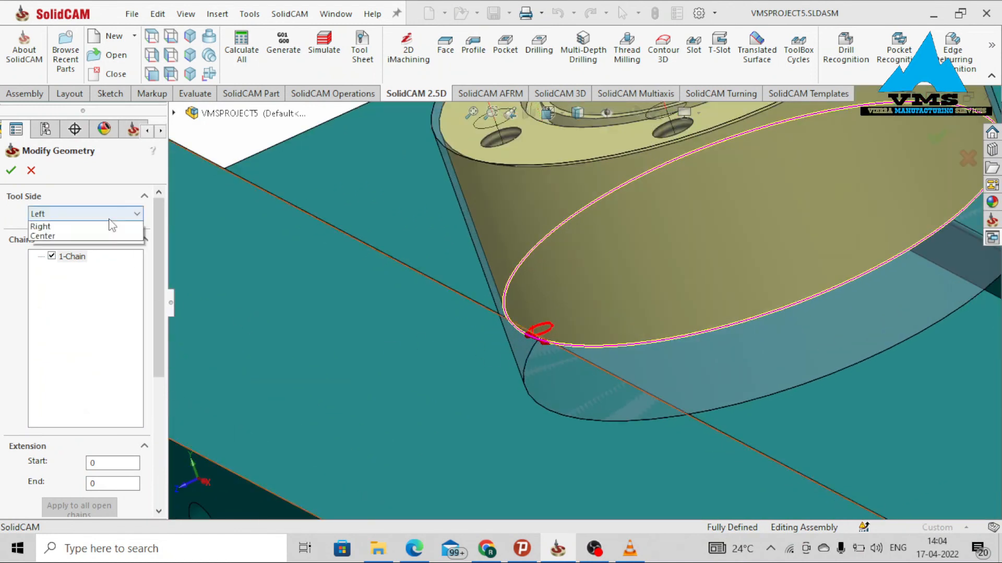
left_click(111, 233)
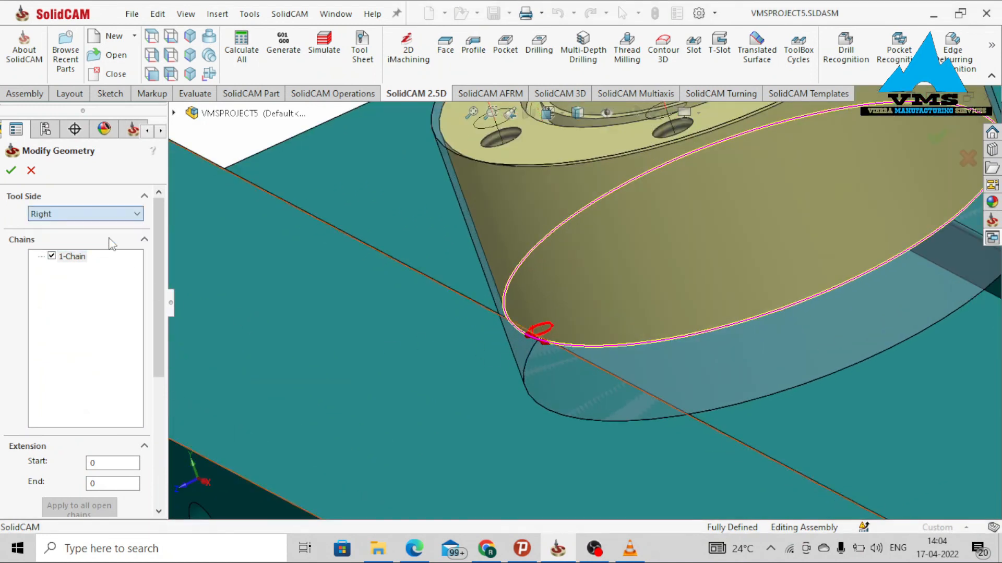
left_click(10, 171)
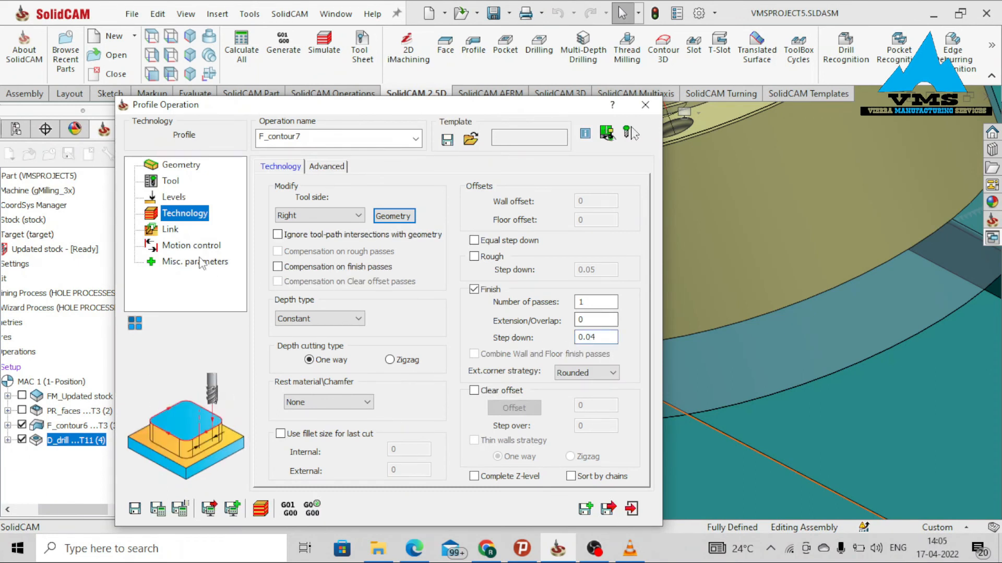
Set the profile's lead-in to Normal with a length of 0.01.
left_click(170, 230)
left_click(358, 286)
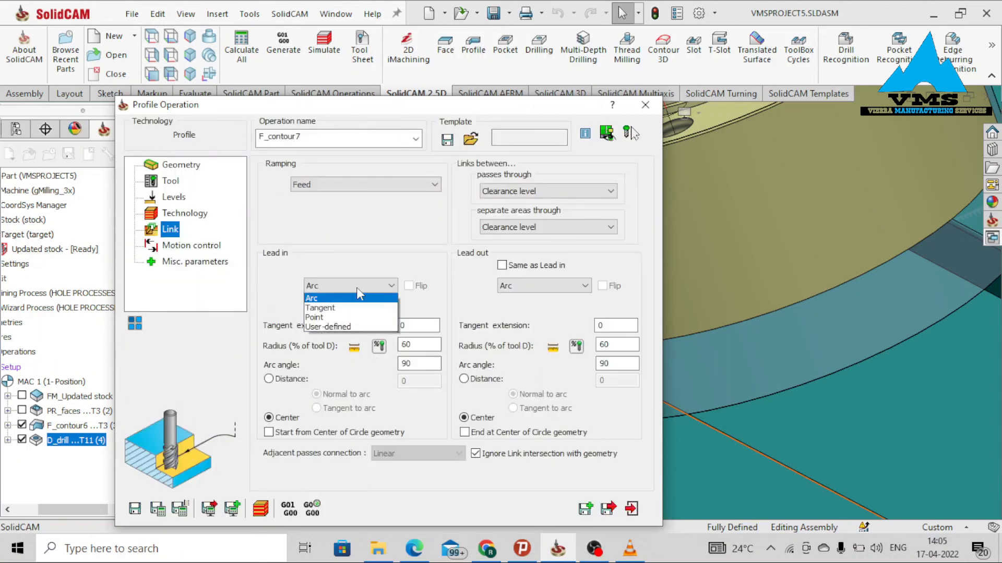
left_click(357, 308)
left_click_drag(420, 344, 365, 353)
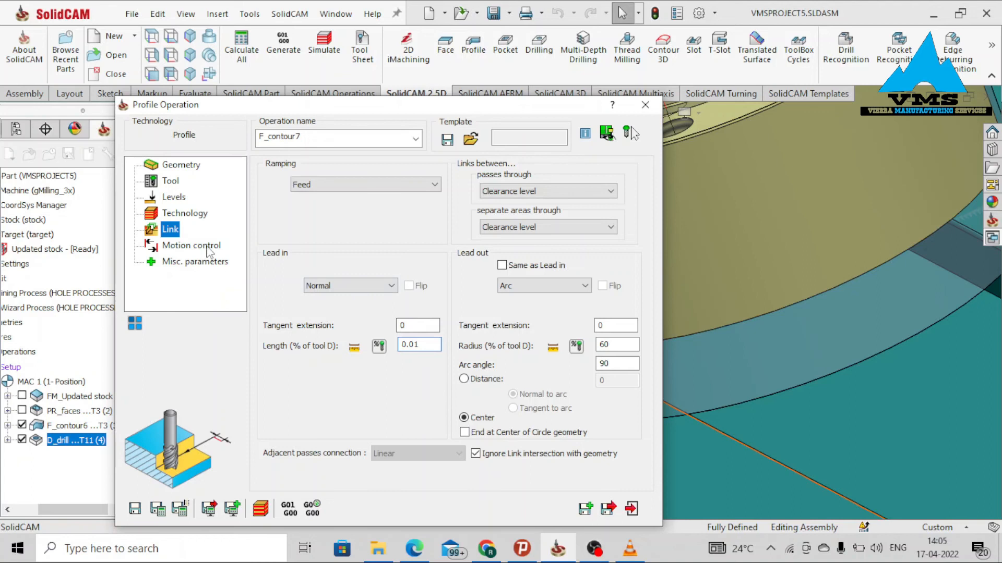
Review the remaining profile parameters, then save and calculate the operation.
left_click(207, 246)
left_click(195, 261)
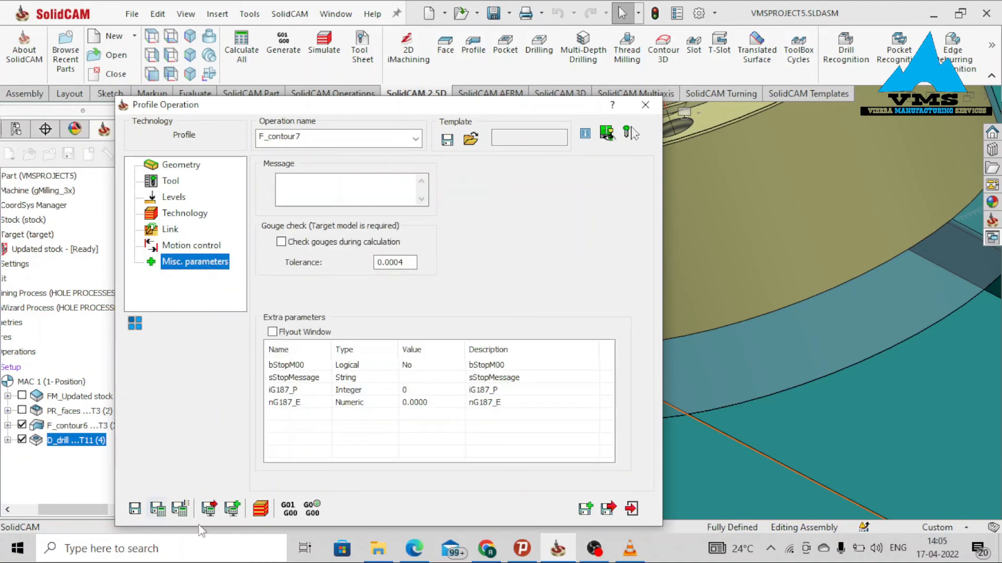
left_click(158, 510)
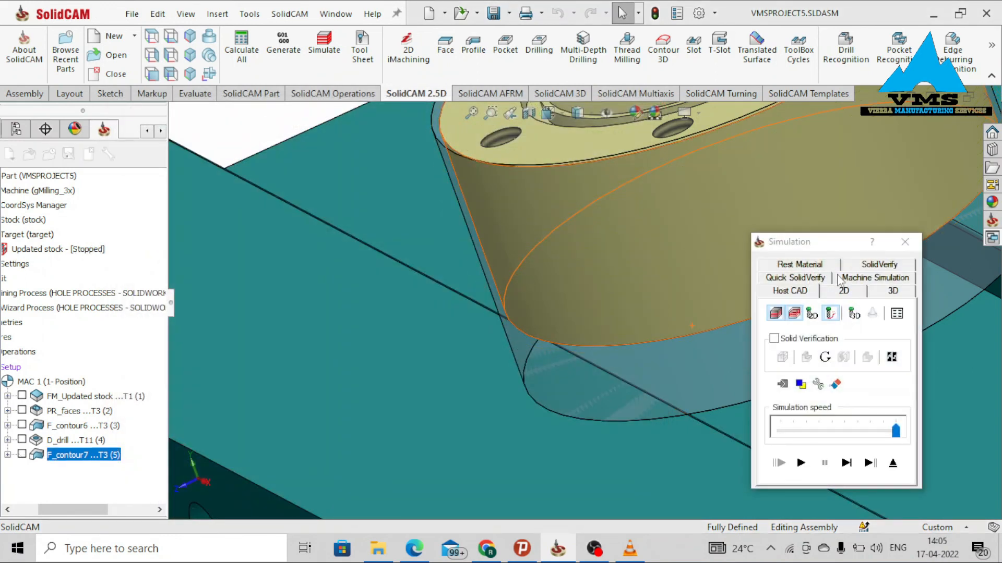
Simulate the profile operation in SolidVerify, then close the simulation and the profile operation.
left_click(855, 267)
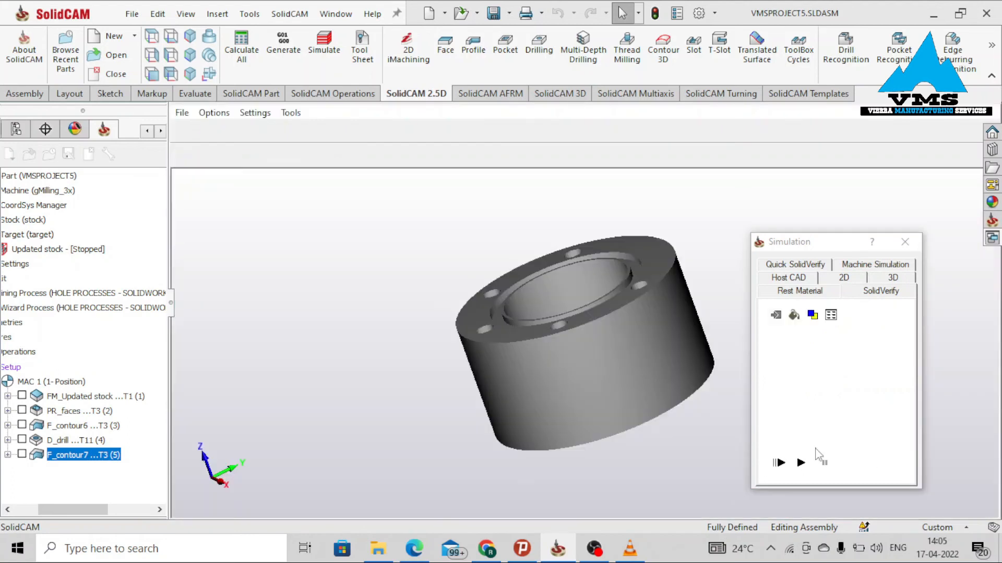
left_click(800, 462)
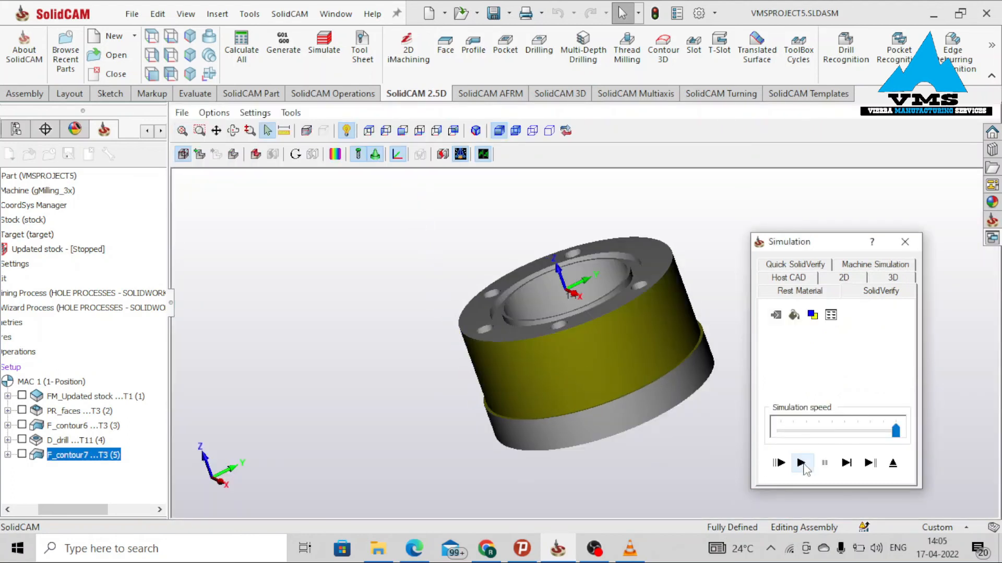
middle_click_drag(626, 380, 622, 359)
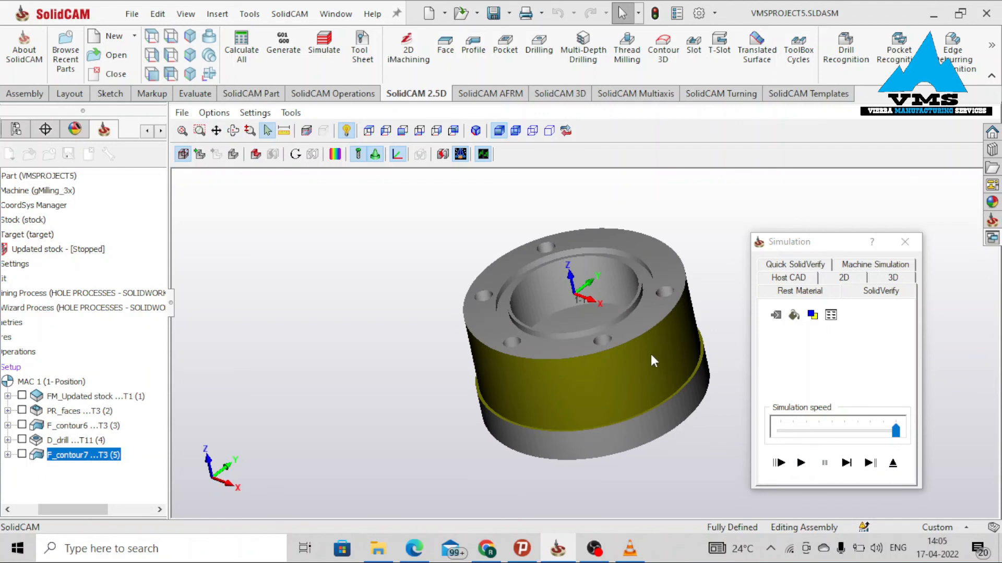
scroll(672, 353, "up", 2)
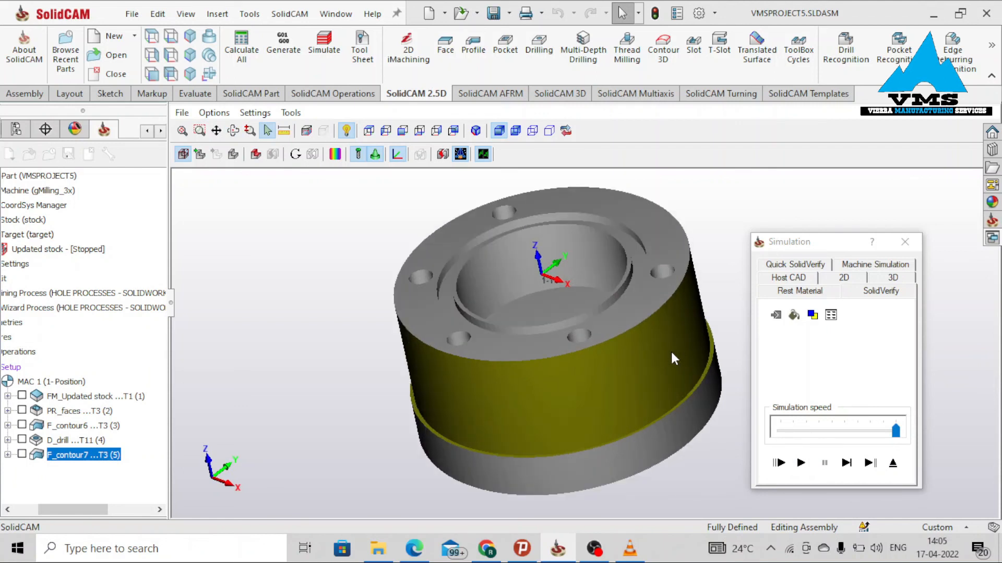
middle_click_drag(685, 404, 449, 398)
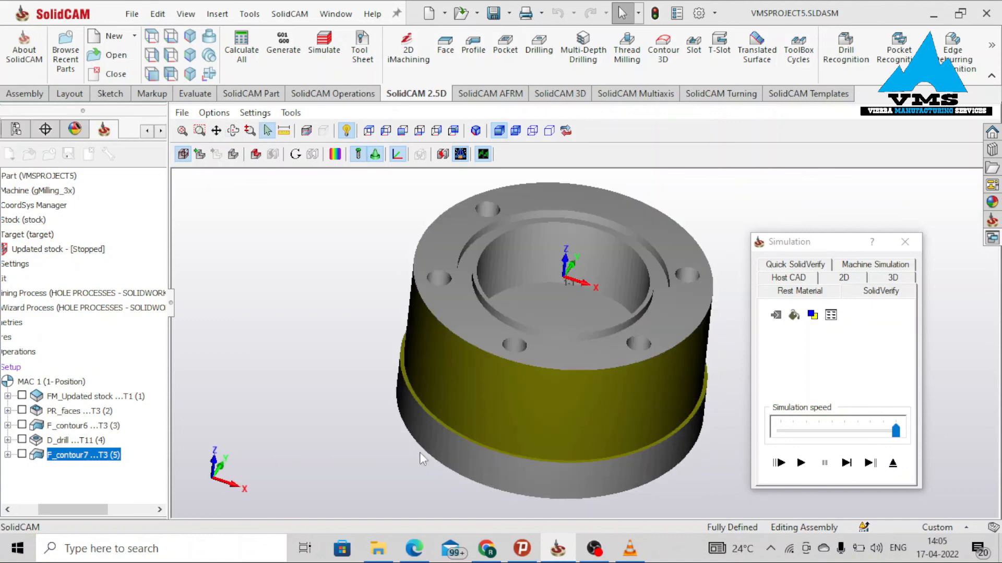
left_click(905, 242)
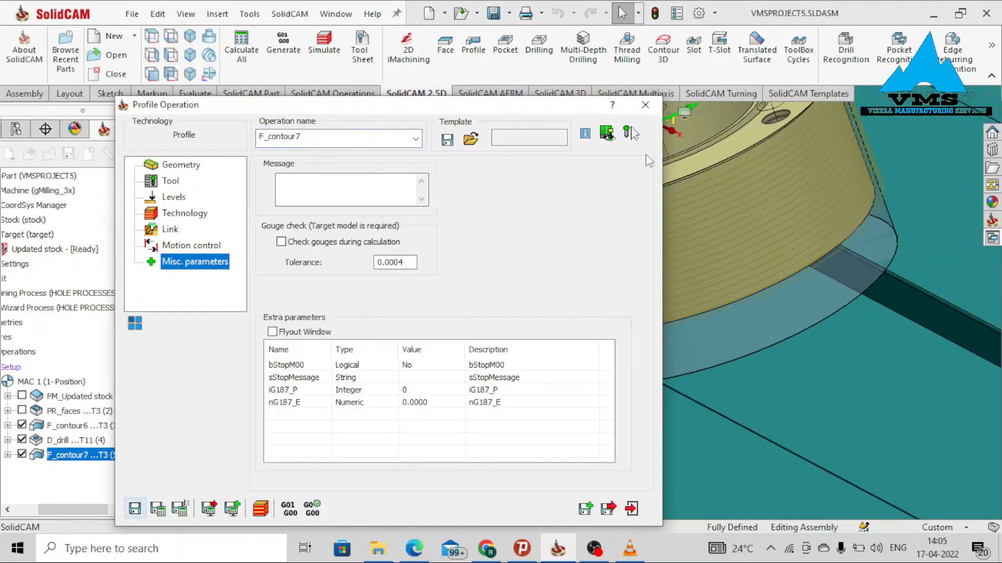
left_click(645, 104)
Examine the profile toolpath around the flange from several angles.
middle_click_drag(632, 366, 653, 360)
scroll(647, 343, "down", 1)
middle_click_drag(582, 371, 552, 324)
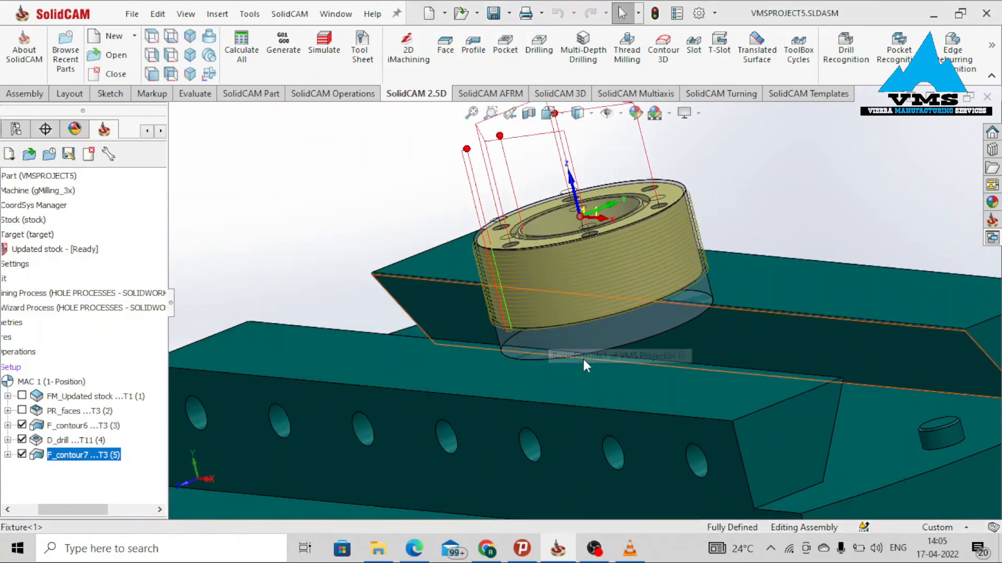
mouse_move(589, 359)
middle_mouse_down()
mouse_move(608, 372)
mouse_move(599, 371)
middle_mouse_up()
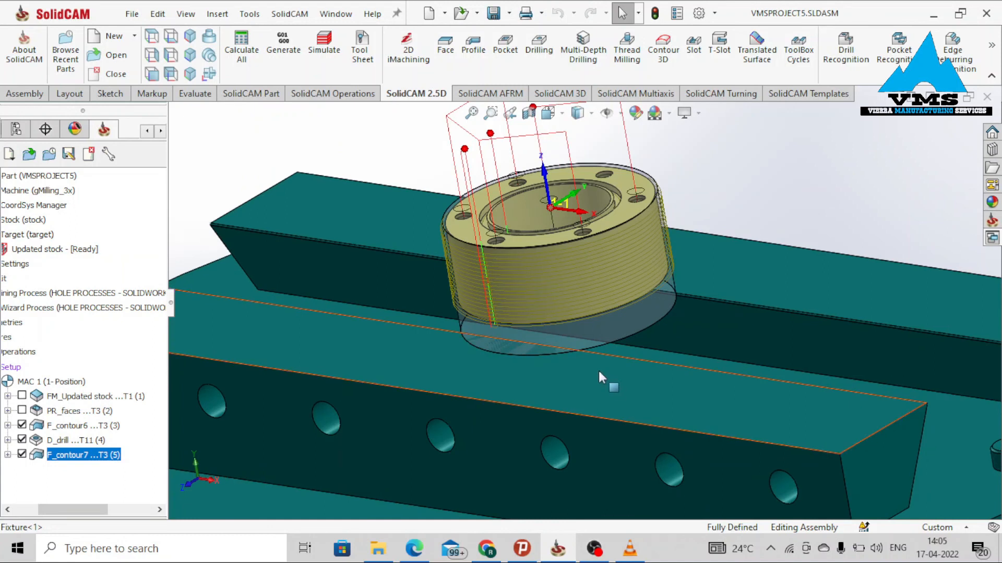
middle_click_drag(713, 351, 632, 393)
middle_click_drag(584, 354, 571, 310)
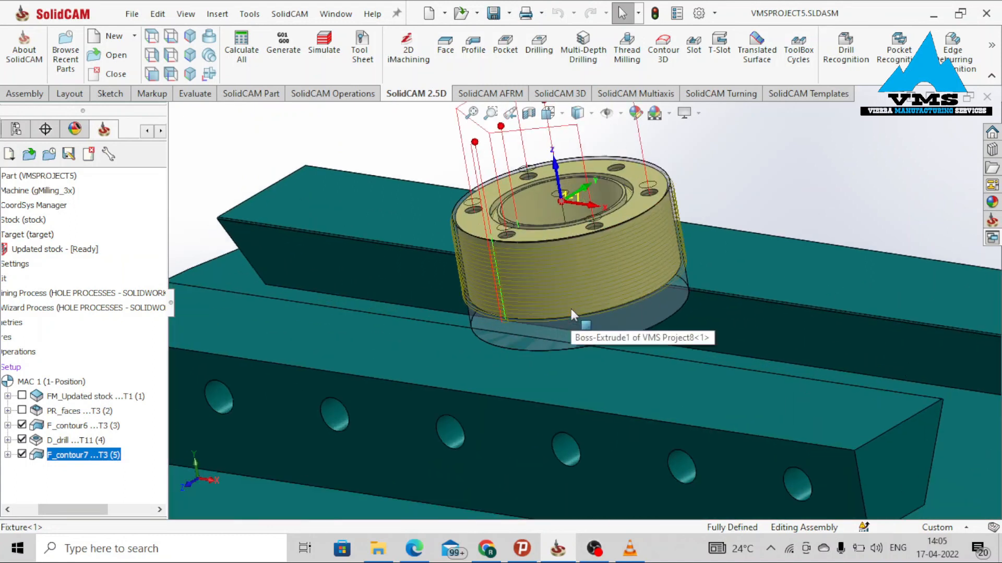
scroll(570, 308, "down", 2)
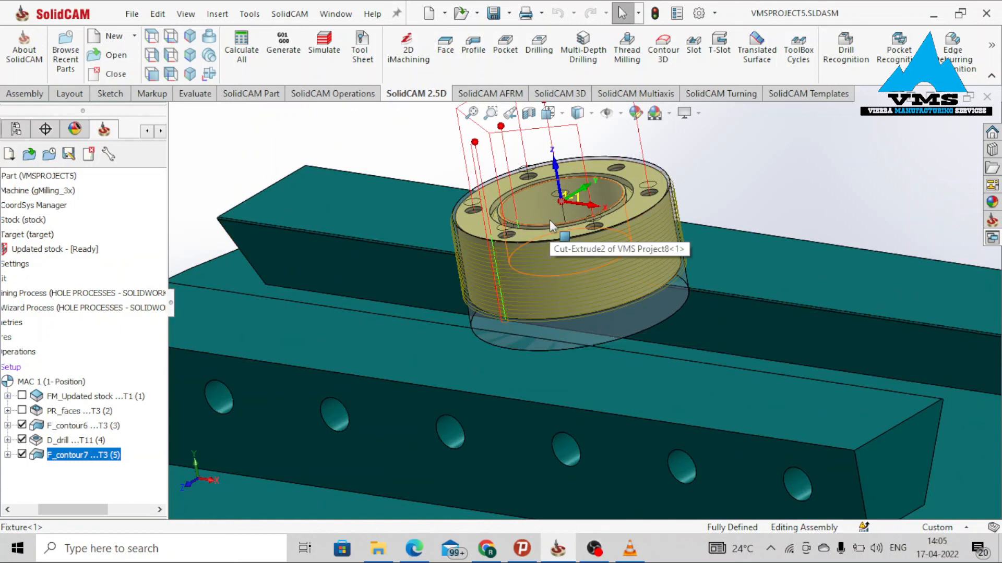